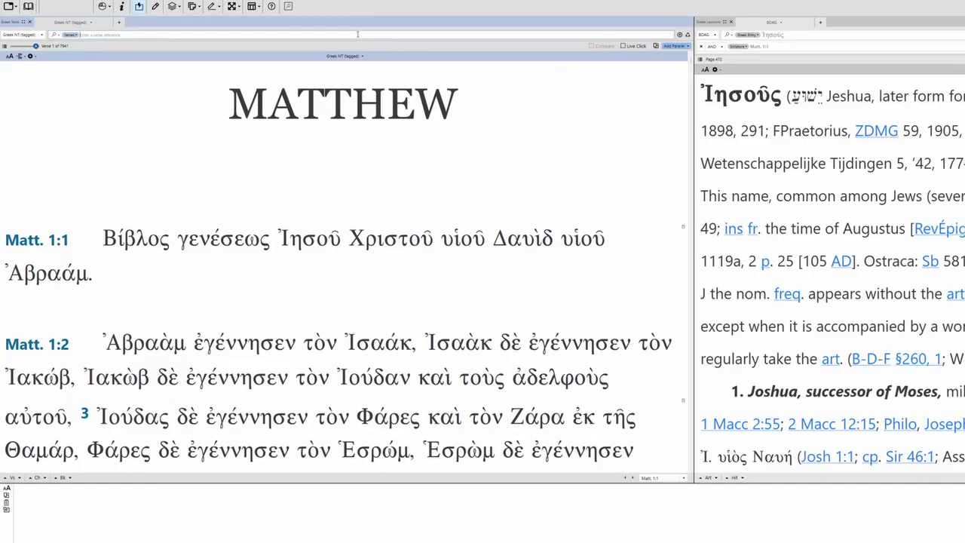
- Go to Rom. 6:23 in the tagged Greek New Testament
{"action": "left_click", "coordinate": [358, 35]}
{"action": "type", "text": "rom. 6:23"}
{"action": "key", "text": "Return"}
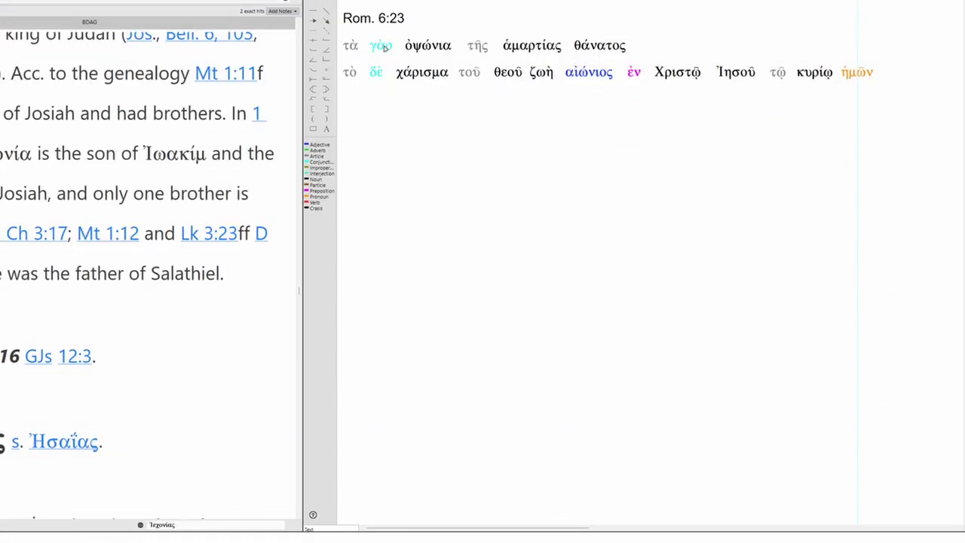
- Diagram the first clause: γὰρ above τὰ ὀψώνια, τῆς ἁμαρτίας indented beneath it, and θάνατος farther along the τὰ ὀψώνια line
{"action": "left_click_drag", "start_coordinate": [382, 46], "coordinate": [364, 144]}
{"action": "left_click_drag", "start_coordinate": [350, 46], "coordinate": [388, 173]}
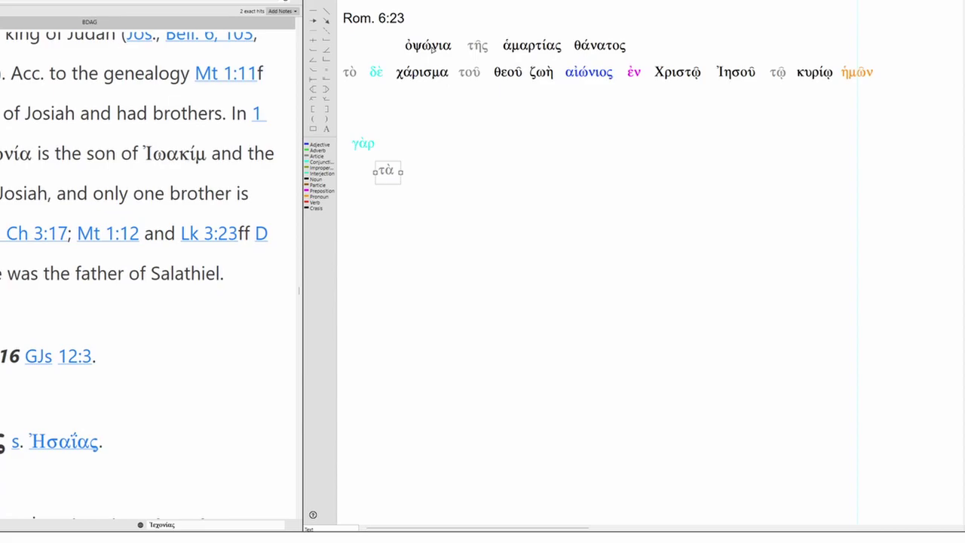
{"action": "left_click_drag", "start_coordinate": [428, 45], "coordinate": [428, 171]}
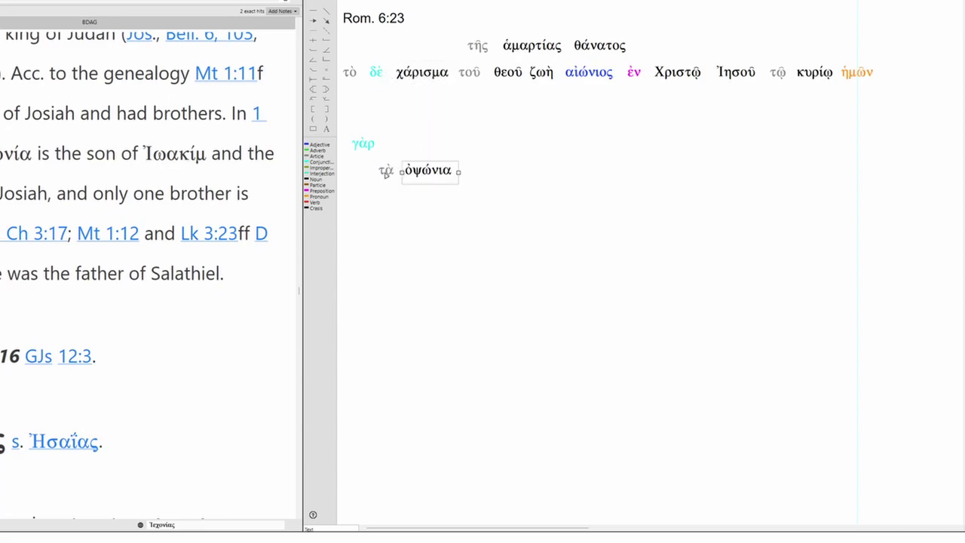
{"action": "left_click_drag", "start_coordinate": [483, 47], "coordinate": [446, 199]}
{"action": "left_click_drag", "start_coordinate": [533, 47], "coordinate": [449, 202]}
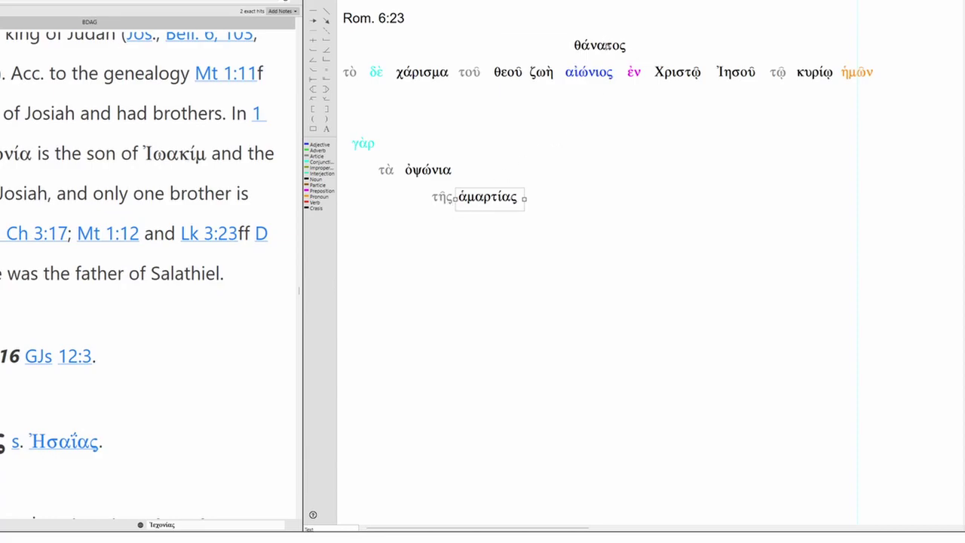
{"action": "left_click_drag", "start_coordinate": [607, 45], "coordinate": [611, 171]}
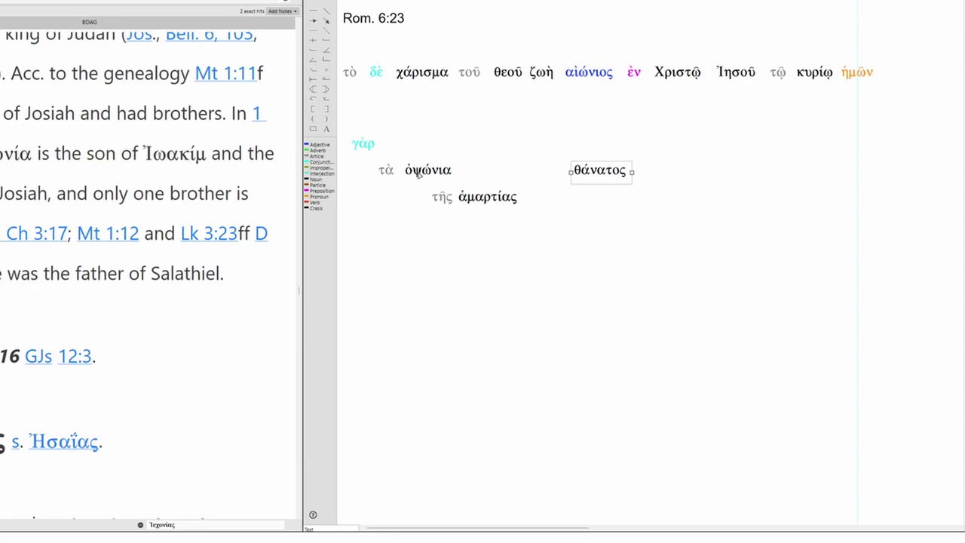
{"action": "left_click", "coordinate": [625, 218]}
- Diagram the second clause: δὲ above τὸ χάρισμα, τοῦ θεοῦ indented beneath it, and ζωὴ αἰώνιος farther along the τὸ χάρισμα line
{"action": "left_click_drag", "start_coordinate": [376, 75], "coordinate": [365, 246]}
{"action": "left_click_drag", "start_coordinate": [352, 72], "coordinate": [388, 260]}
{"action": "left_click_drag", "start_coordinate": [422, 73], "coordinate": [416, 263]}
{"action": "left_click_drag", "start_coordinate": [470, 72], "coordinate": [453, 279]}
{"action": "left_click_drag", "start_coordinate": [506, 74], "coordinate": [477, 285]}
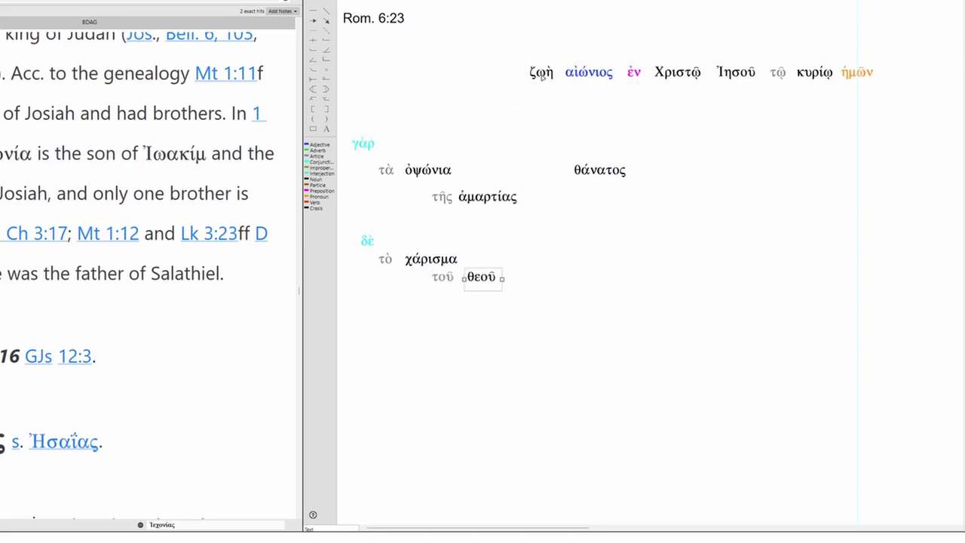
{"action": "left_click_drag", "start_coordinate": [540, 74], "coordinate": [592, 261]}
{"action": "left_click_drag", "start_coordinate": [589, 73], "coordinate": [638, 262]}
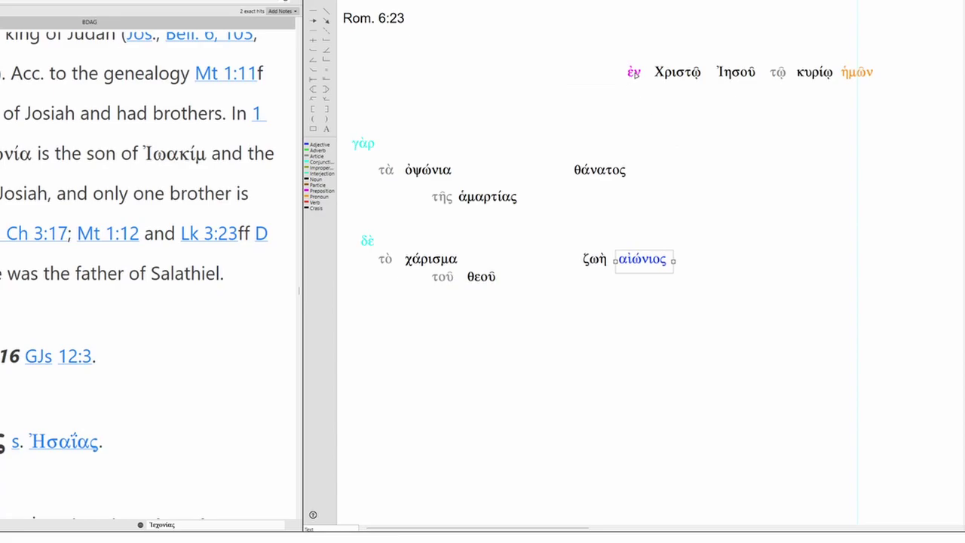
- Place ἐν Χριστῷ Ἰησοῦ τῷ κυρίῳ in one row beneath the second clause, with ἡμῶν just below κυρίῳ
{"action": "left_click_drag", "start_coordinate": [635, 73], "coordinate": [537, 304]}
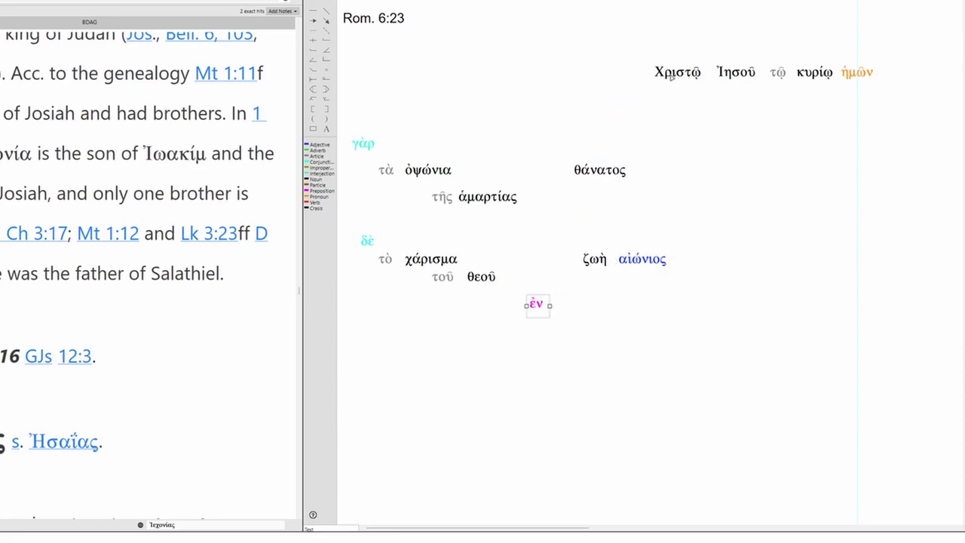
{"action": "left_click_drag", "start_coordinate": [669, 75], "coordinate": [555, 306]}
{"action": "left_click_drag", "start_coordinate": [733, 73], "coordinate": [589, 305]}
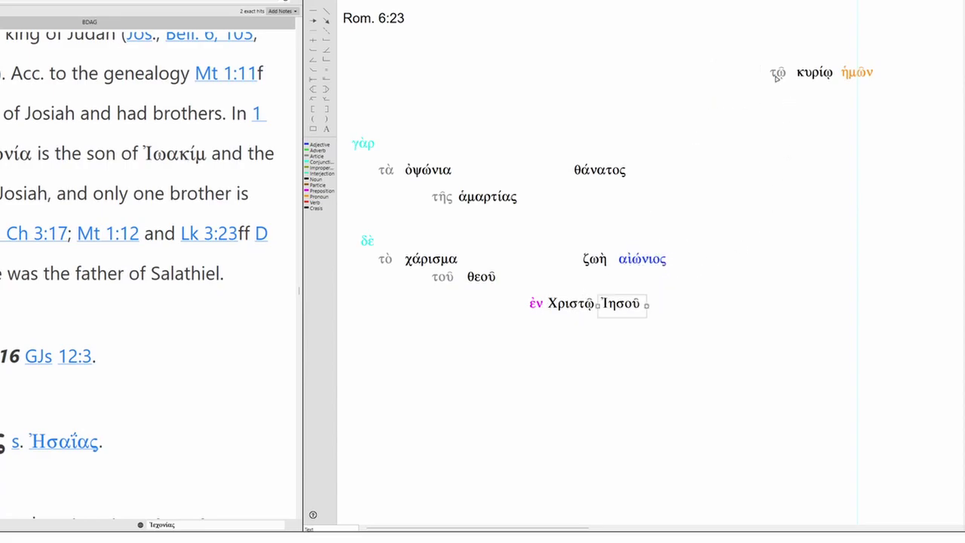
{"action": "left_click_drag", "start_coordinate": [777, 73], "coordinate": [667, 303]}
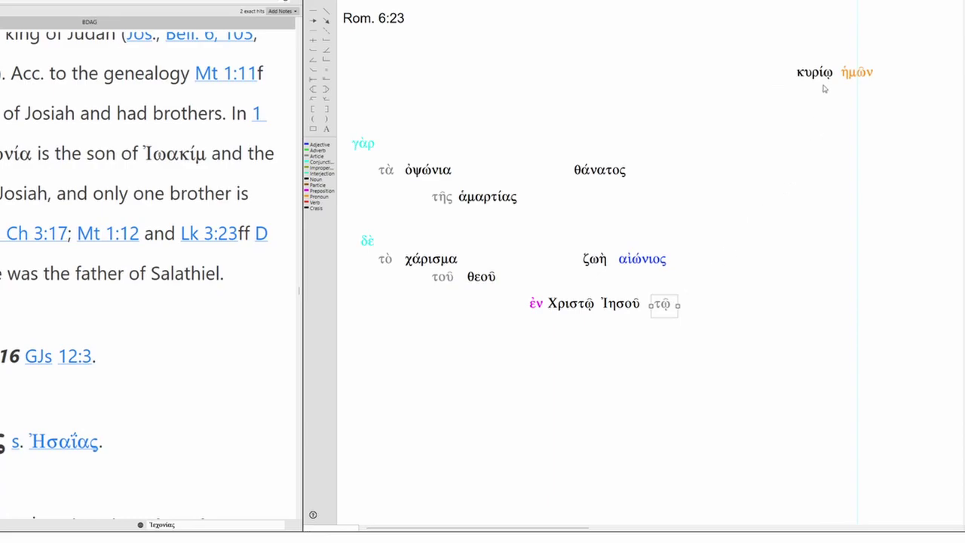
{"action": "left_click_drag", "start_coordinate": [822, 79], "coordinate": [686, 303]}
{"action": "left_click_drag", "start_coordinate": [856, 73], "coordinate": [716, 330]}
{"action": "left_click", "coordinate": [531, 89]}
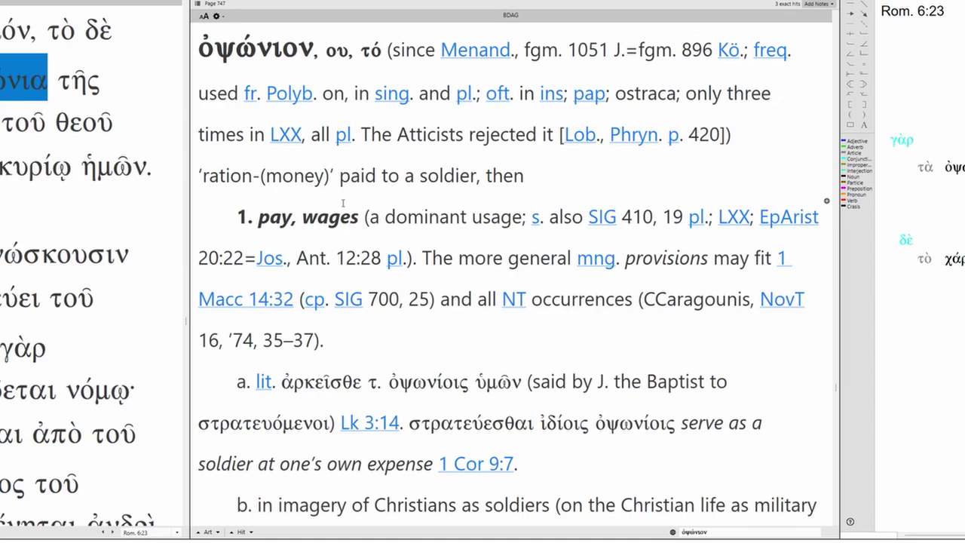
- Read the BDAG entry for ὀψώνιον, from the soldier's ration-money sense to sense 2, selecting the gloss "compensation"
{"action": "left_click_drag", "start_coordinate": [203, 176], "coordinate": [474, 180]}
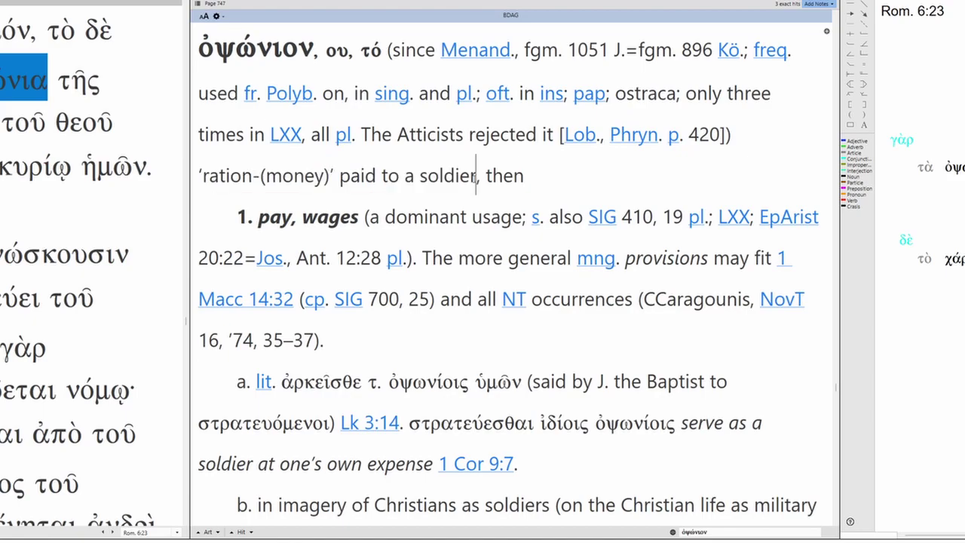
{"action": "scroll", "coordinate": [475, 175], "scroll_direction": "down", "scroll_amount": 3}
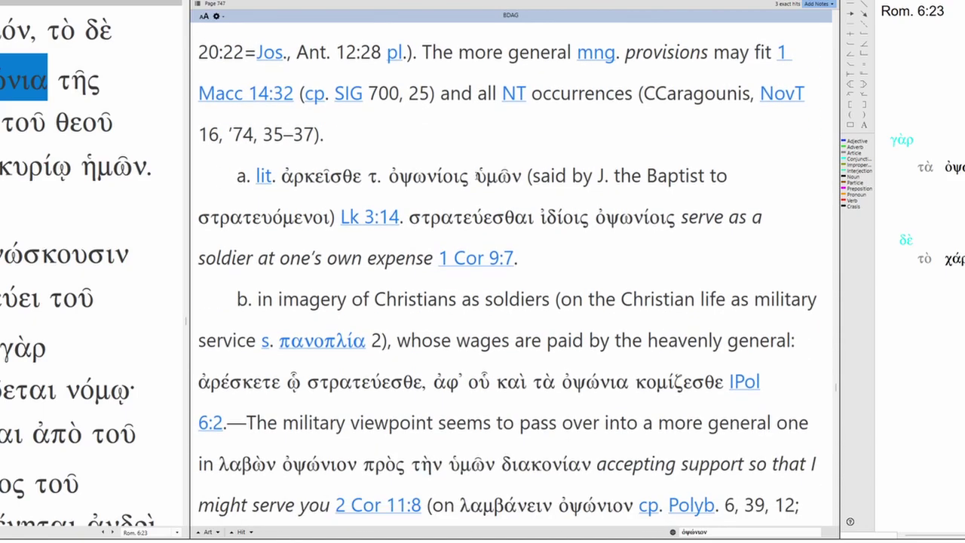
{"action": "scroll", "coordinate": [476, 175], "scroll_direction": "down", "scroll_amount": 3}
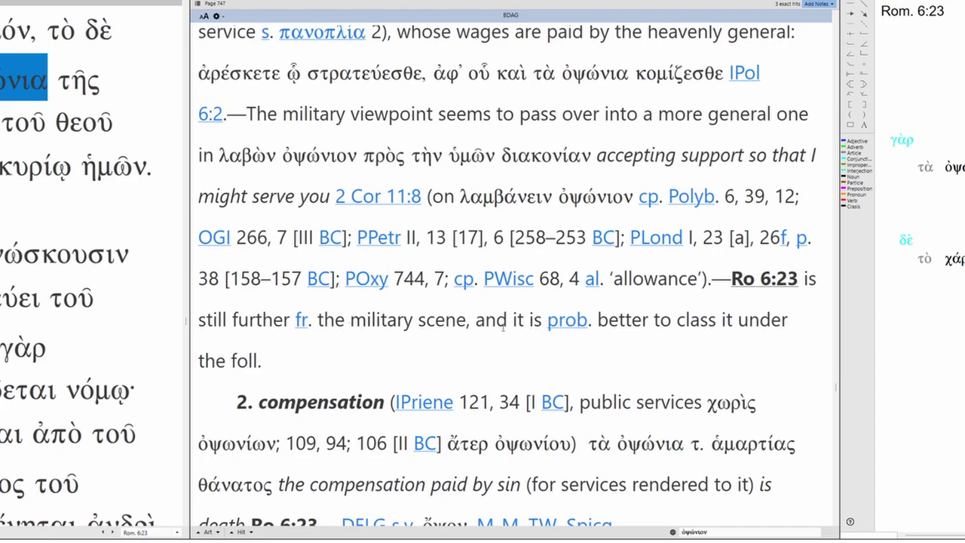
{"action": "scroll", "coordinate": [360, 328], "scroll_direction": "down", "scroll_amount": 3}
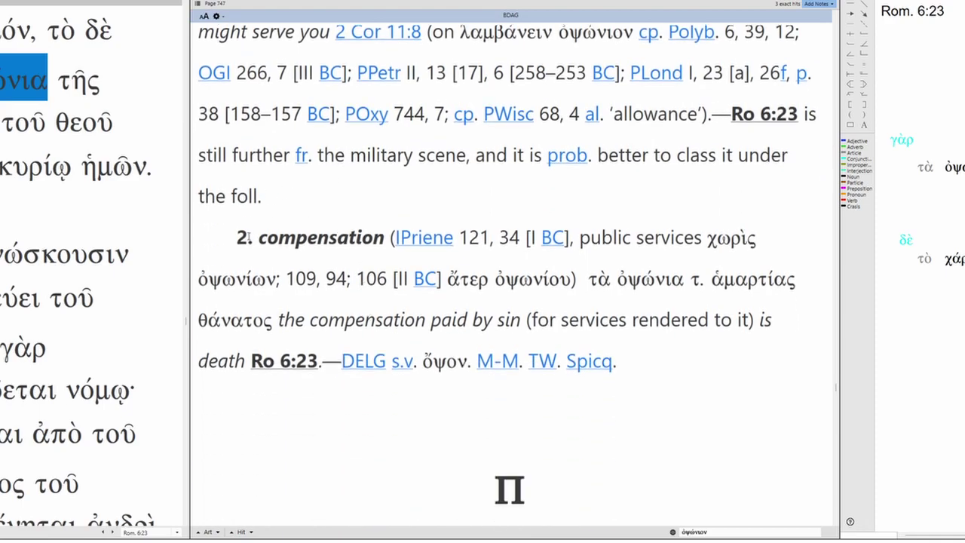
{"action": "double_click", "coordinate": [317, 240]}
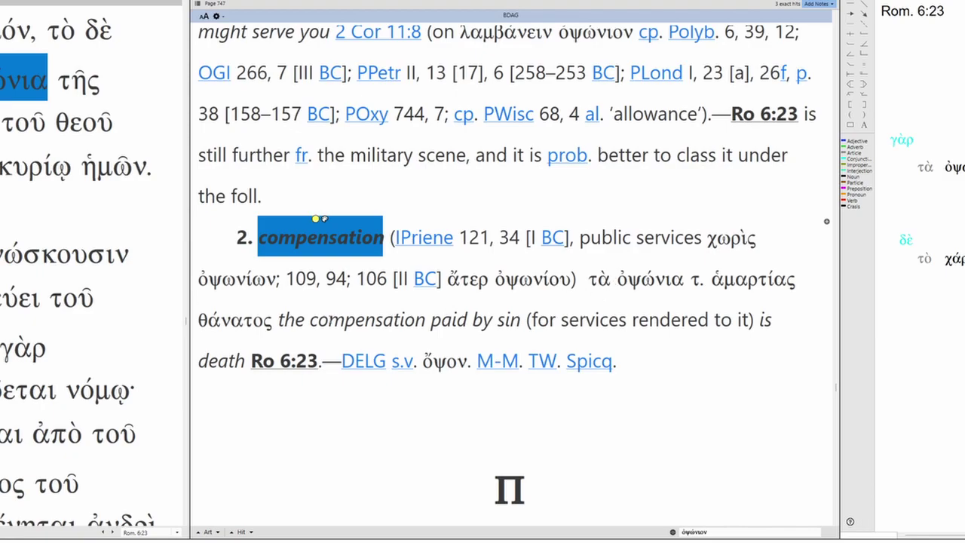
{"action": "double_click", "coordinate": [370, 321]}
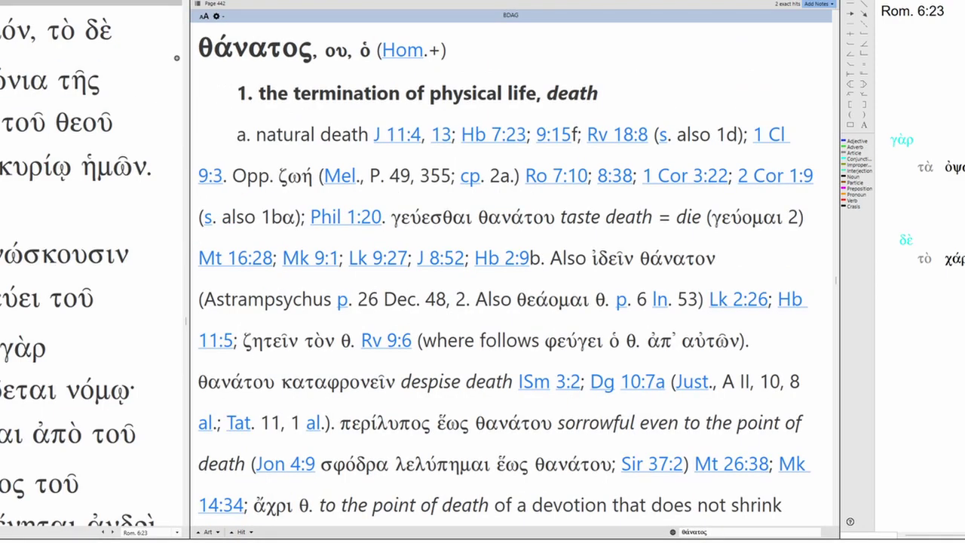
- Read the BDAG entry for θάνατος down to sense 2b, selecting the gloss "eternal death"
{"action": "scroll", "coordinate": [411, 178], "scroll_direction": "down", "scroll_amount": 10}
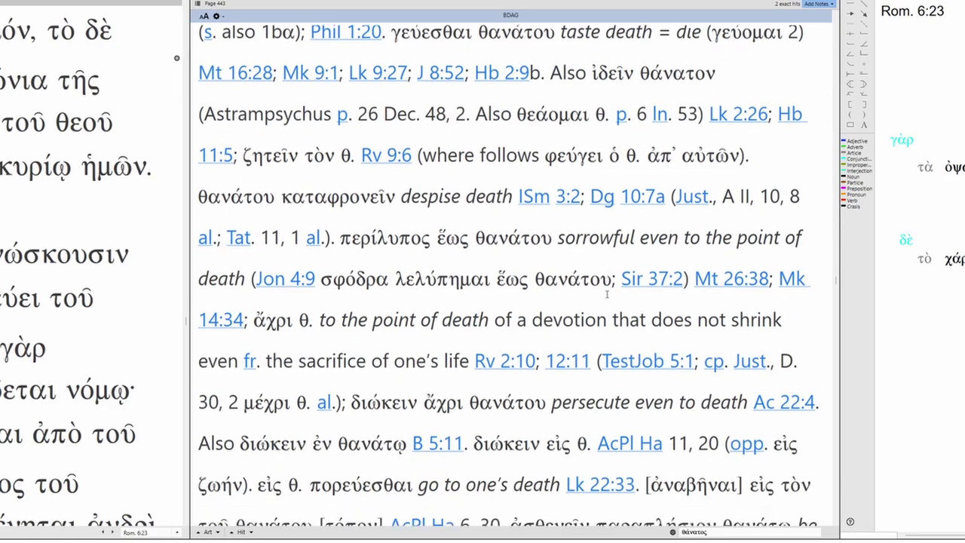
{"action": "scroll", "coordinate": [583, 299], "scroll_direction": "down", "scroll_amount": 8}
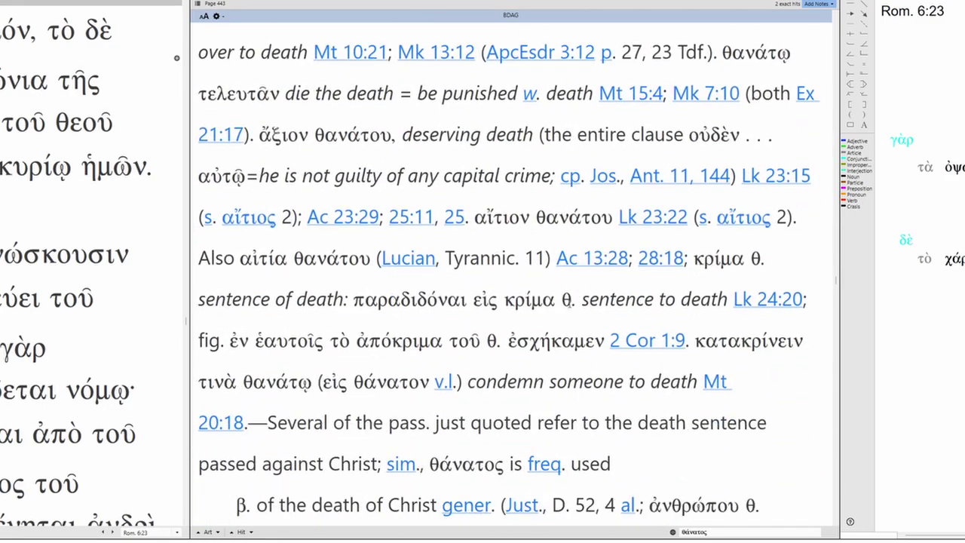
{"action": "scroll", "coordinate": [566, 300], "scroll_direction": "down", "scroll_amount": 9}
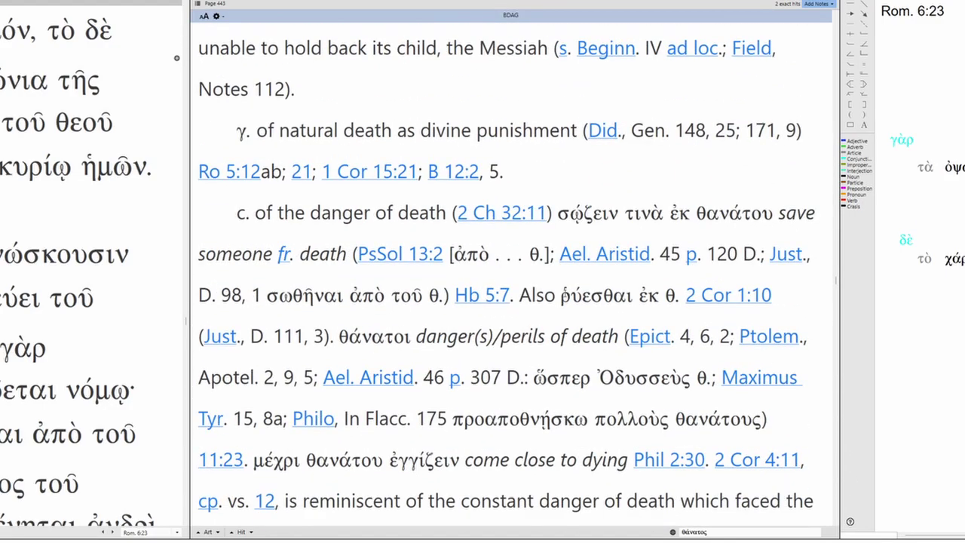
{"action": "scroll", "coordinate": [563, 291], "scroll_direction": "down", "scroll_amount": 4}
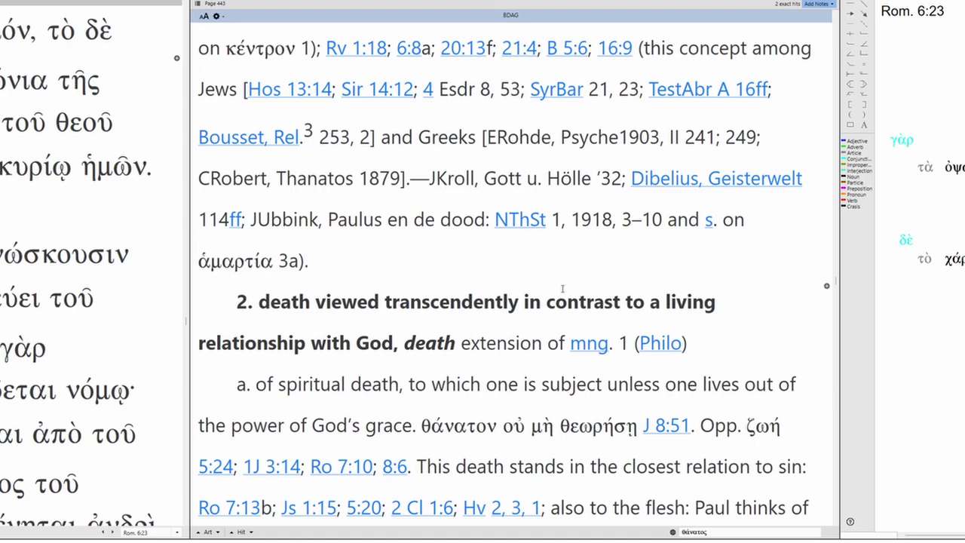
{"action": "scroll", "coordinate": [563, 288], "scroll_direction": "down", "scroll_amount": 10}
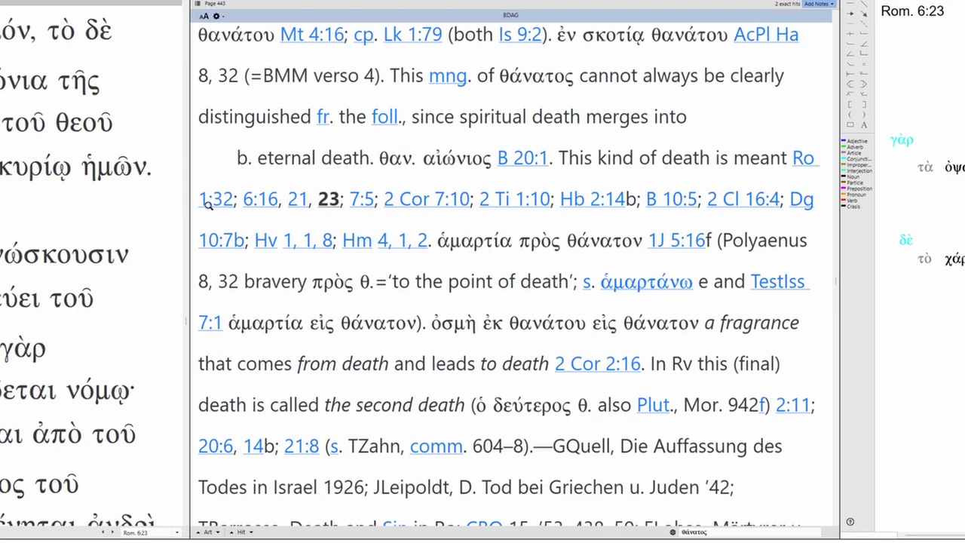
{"action": "left_click_drag", "start_coordinate": [260, 159], "coordinate": [369, 158]}
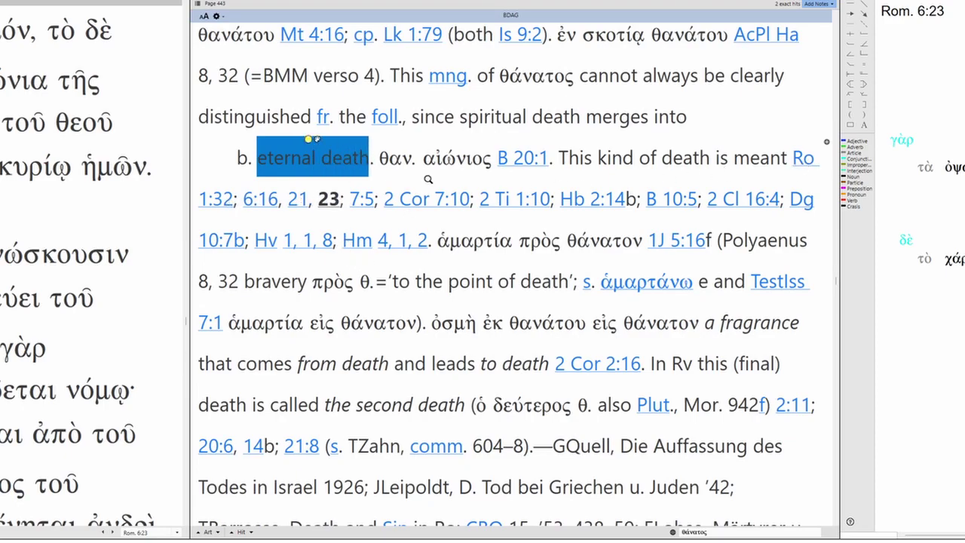
{"action": "left_click", "coordinate": [396, 162]}
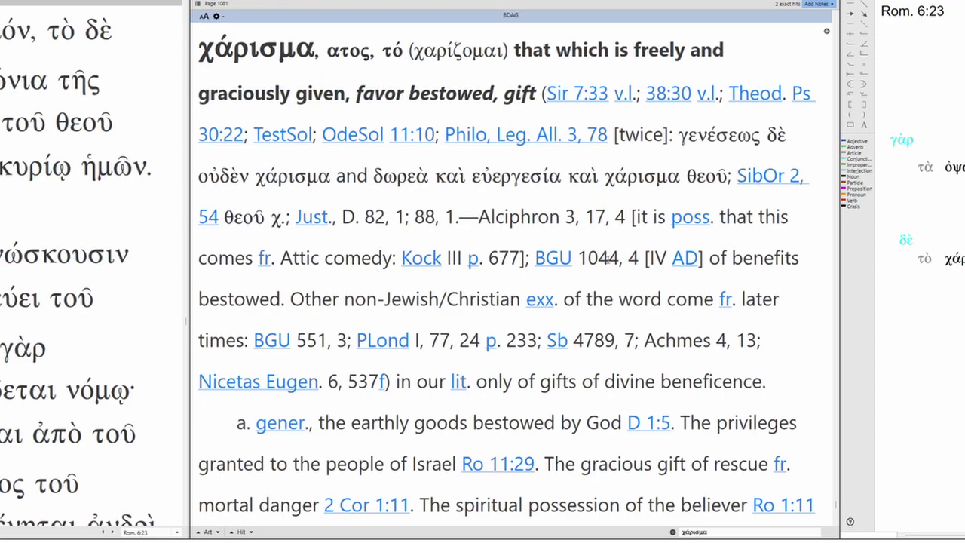
- Read the BDAG entry for χάρισμα down to the Ro 6:23 citation, selecting αἰώνιος in the quoted phrase
{"action": "scroll", "coordinate": [610, 258], "scroll_direction": "down", "scroll_amount": 3}
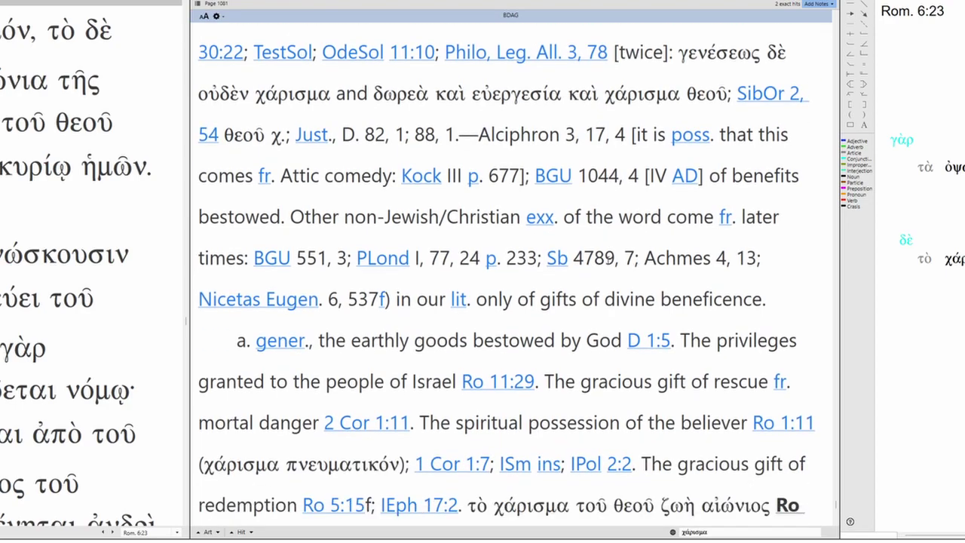
{"action": "scroll", "coordinate": [610, 258], "scroll_direction": "down", "scroll_amount": 2}
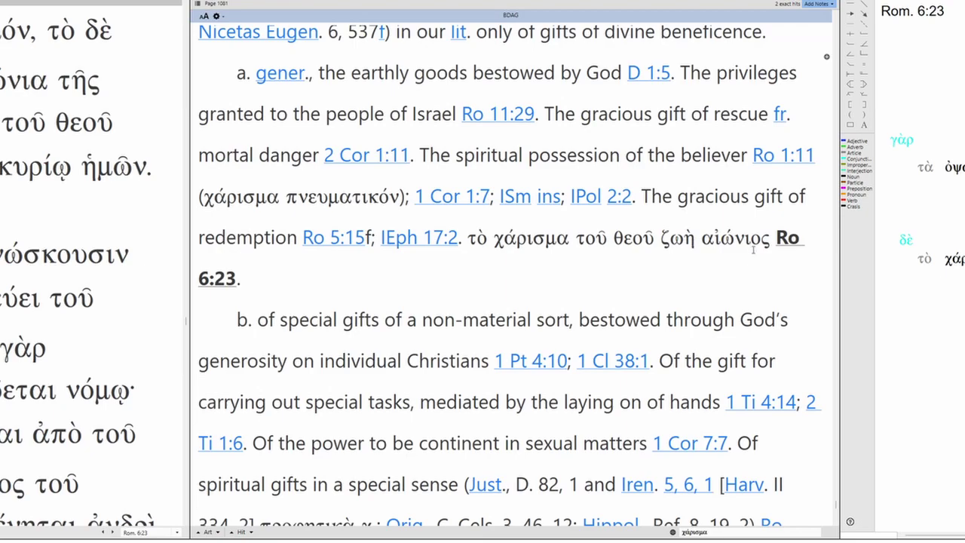
{"action": "double_click", "coordinate": [729, 238]}
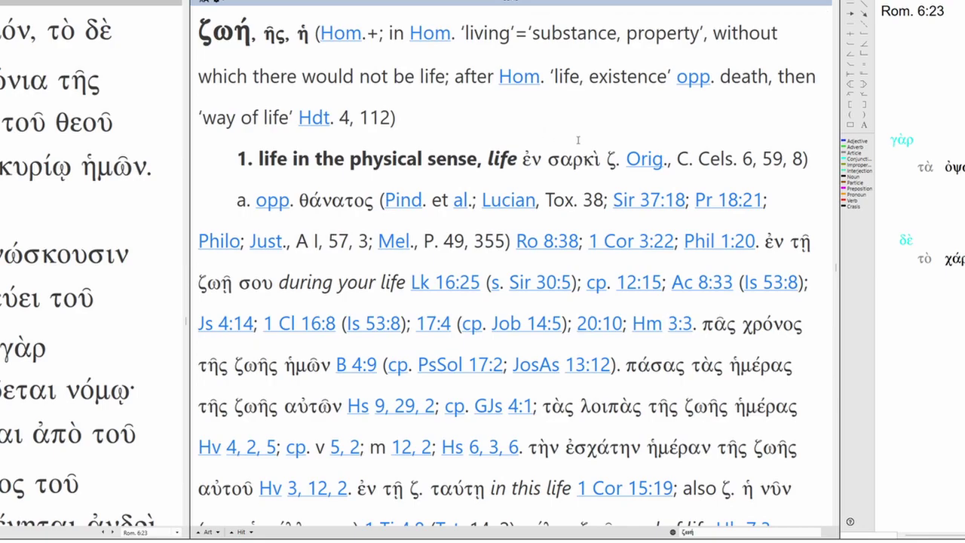
- Read the BDAG entry for ζωή down to sense 2b, selecting the sentence on the life of the believers
{"action": "scroll", "coordinate": [592, 148], "scroll_direction": "down", "scroll_amount": 10}
{"action": "scroll", "coordinate": [591, 147], "scroll_direction": "down", "scroll_amount": 1}
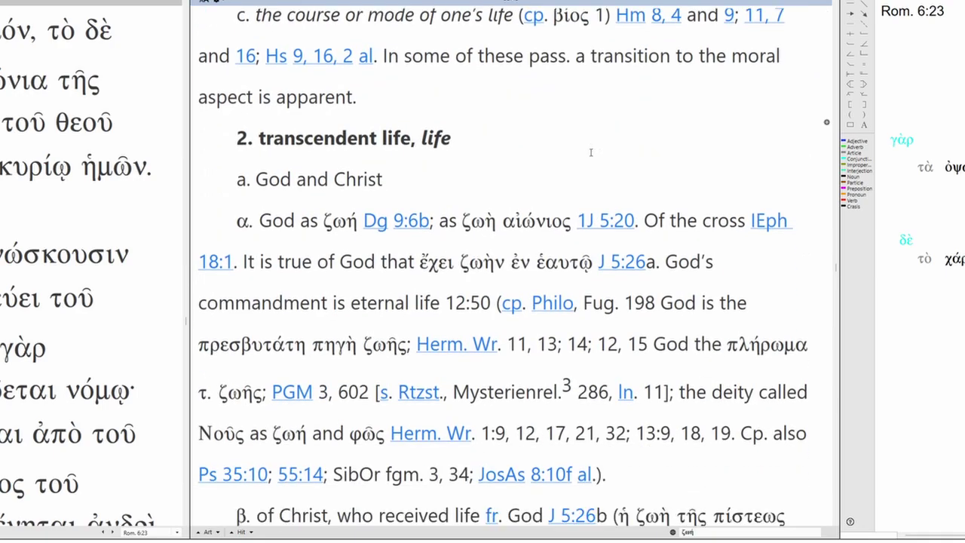
{"action": "scroll", "coordinate": [591, 153], "scroll_direction": "down", "scroll_amount": 2}
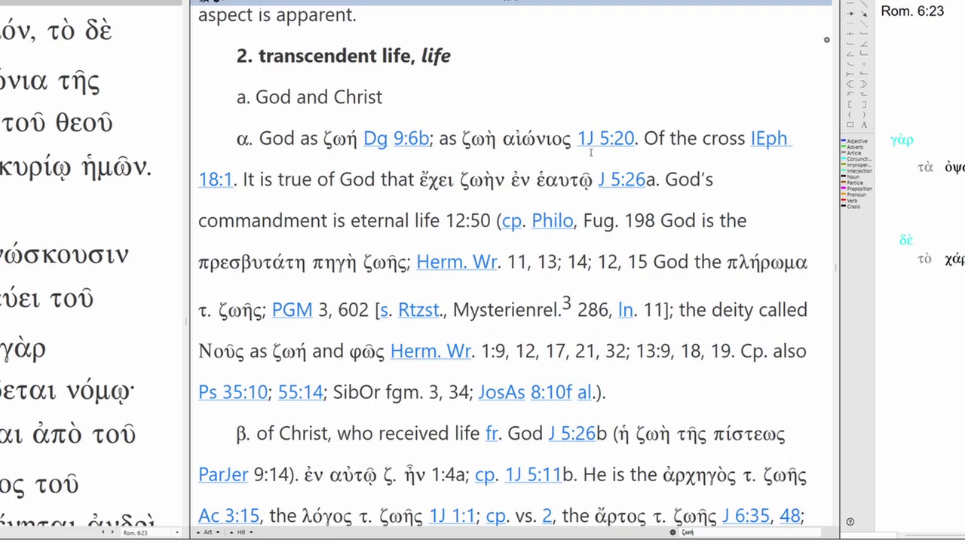
{"action": "scroll", "coordinate": [591, 153], "scroll_direction": "down", "scroll_amount": 17}
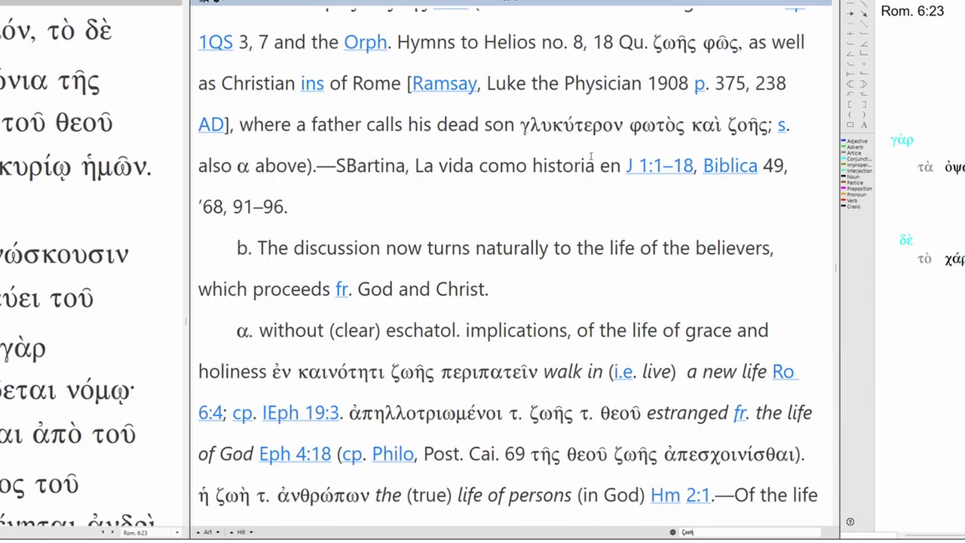
{"action": "scroll", "coordinate": [592, 156], "scroll_direction": "down", "scroll_amount": 3}
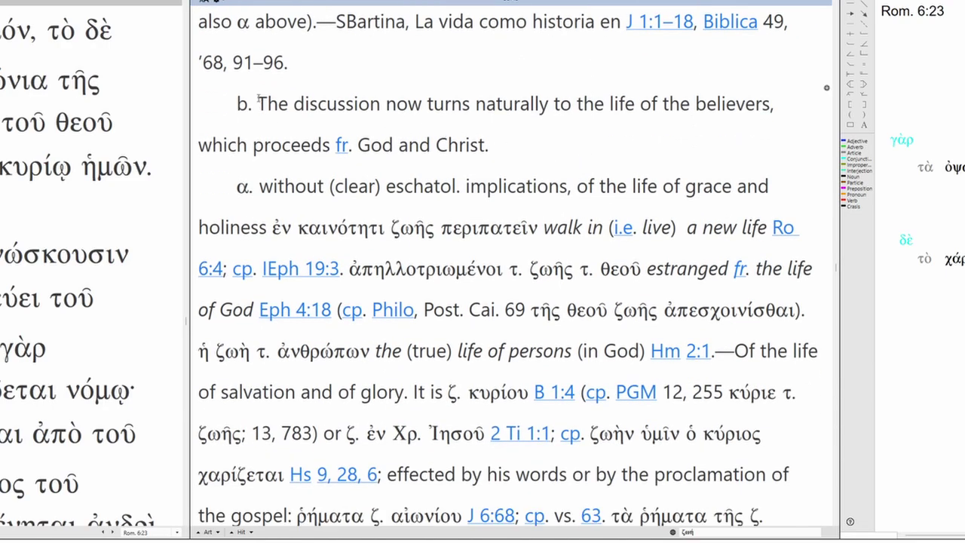
{"action": "left_click_drag", "start_coordinate": [258, 100], "coordinate": [486, 144]}
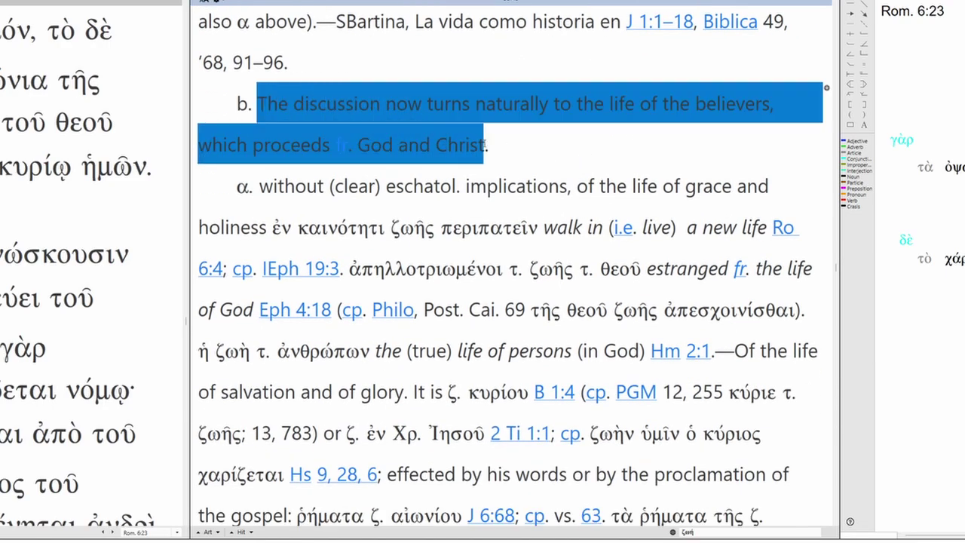
{"action": "left_click", "coordinate": [497, 148]}
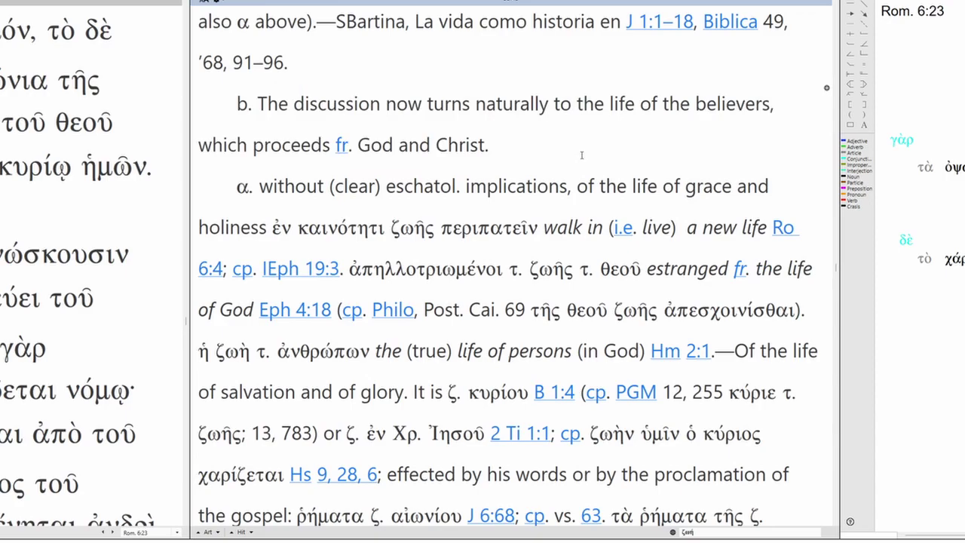
- Read sense 2bα of the BDAG entry for ζωή to its end, selecting the phrase "unmistakable eschatol. connotation"
{"action": "scroll", "coordinate": [582, 156], "scroll_direction": "down", "scroll_amount": 2}
{"action": "scroll", "coordinate": [581, 156], "scroll_direction": "down", "scroll_amount": 10}
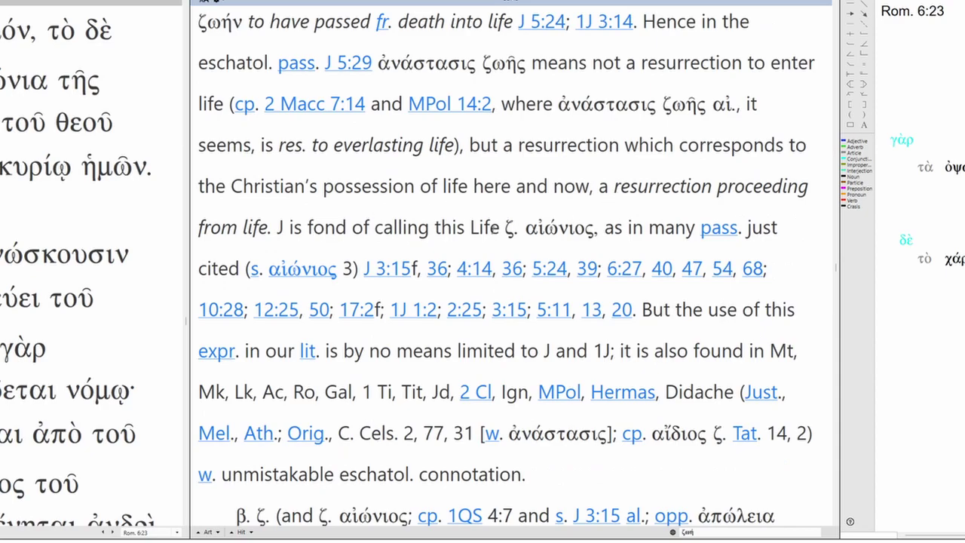
{"action": "left_click_drag", "start_coordinate": [279, 146], "coordinate": [456, 149]}
{"action": "left_click", "coordinate": [491, 151]}
{"action": "scroll", "coordinate": [544, 256], "scroll_direction": "down", "scroll_amount": 1}
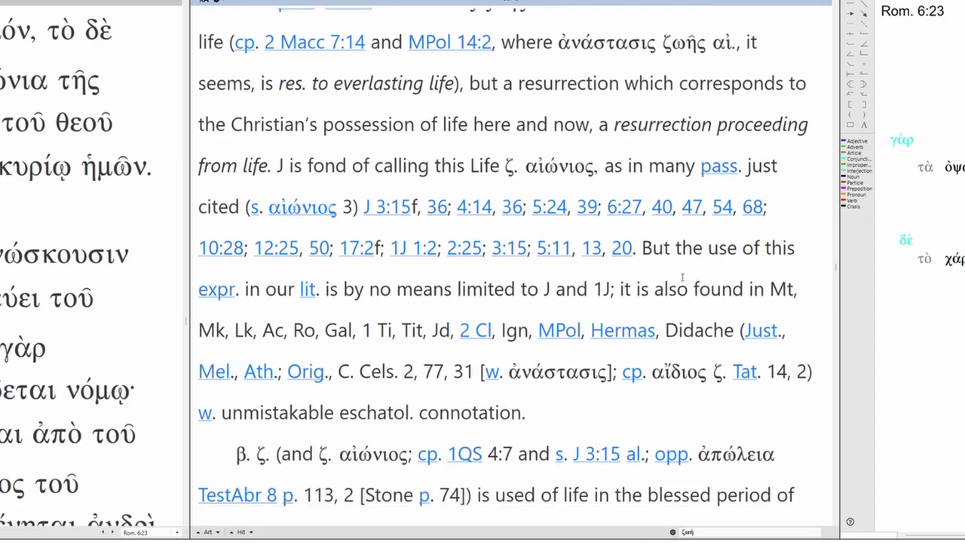
{"action": "scroll", "coordinate": [682, 277], "scroll_direction": "down", "scroll_amount": 1}
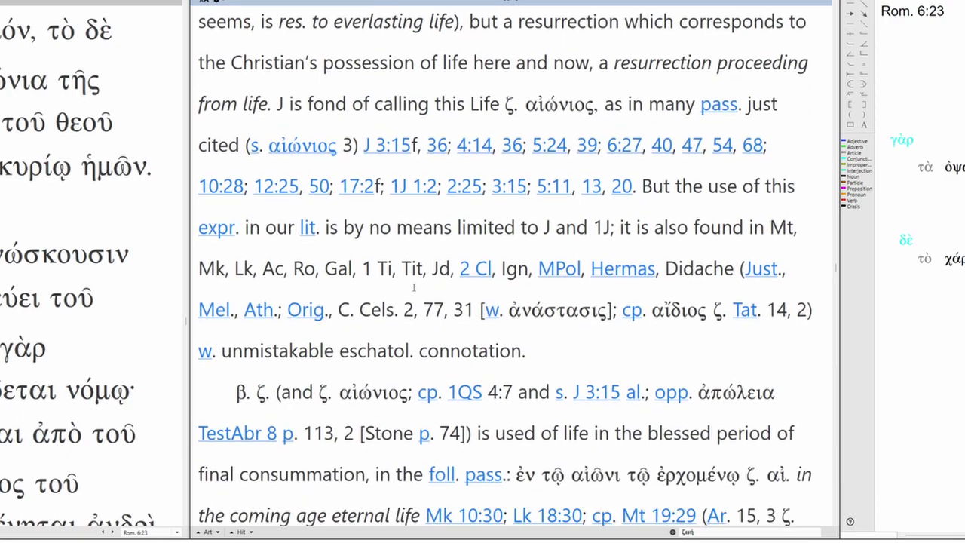
{"action": "scroll", "coordinate": [423, 289], "scroll_direction": "down", "scroll_amount": 1}
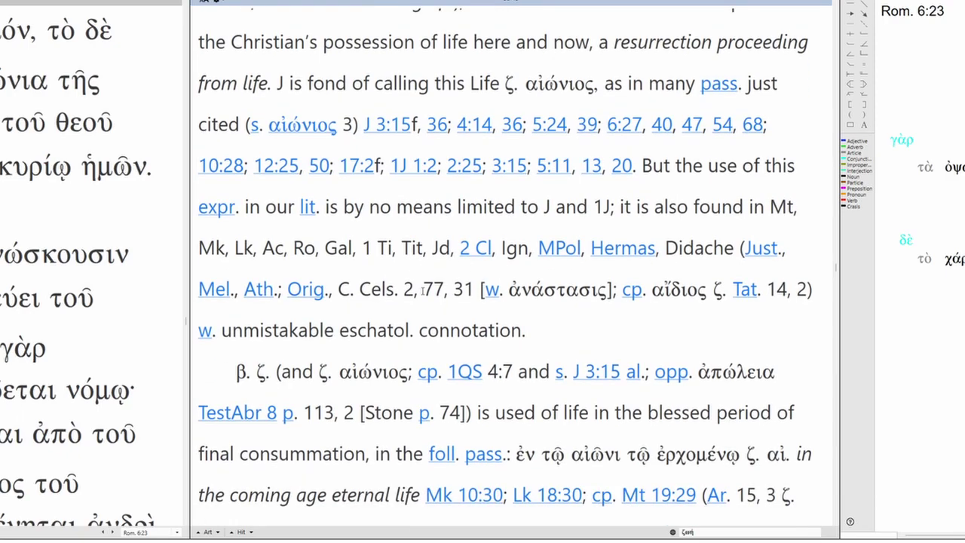
{"action": "left_click_drag", "start_coordinate": [222, 329], "coordinate": [520, 330]}
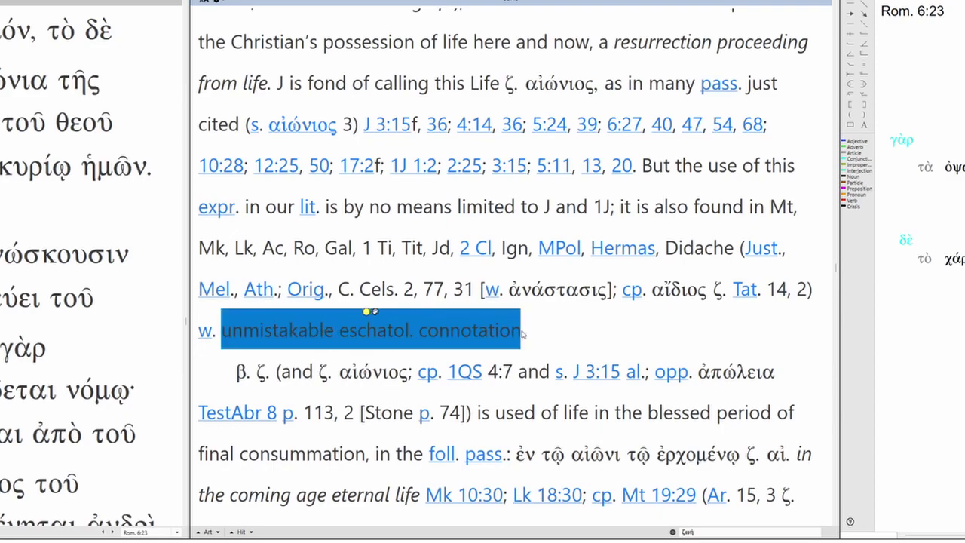
{"action": "left_click", "coordinate": [757, 315]}
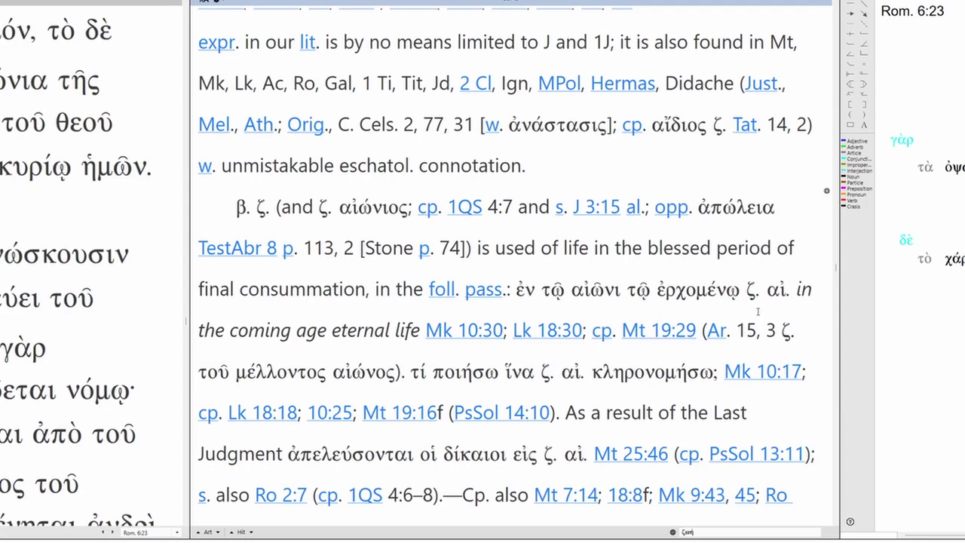
- Read sense 2bβ of the ζωή entry on life in the final consummation, selecting the words "result of the Last"
{"action": "scroll", "coordinate": [758, 313], "scroll_direction": "down", "scroll_amount": 1}
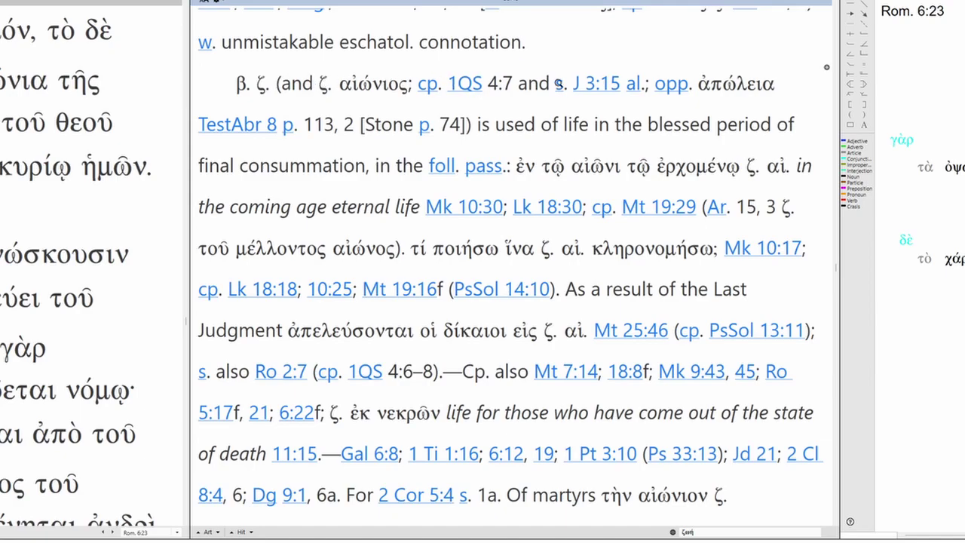
{"action": "scroll", "coordinate": [798, 88], "scroll_direction": "down", "scroll_amount": 1}
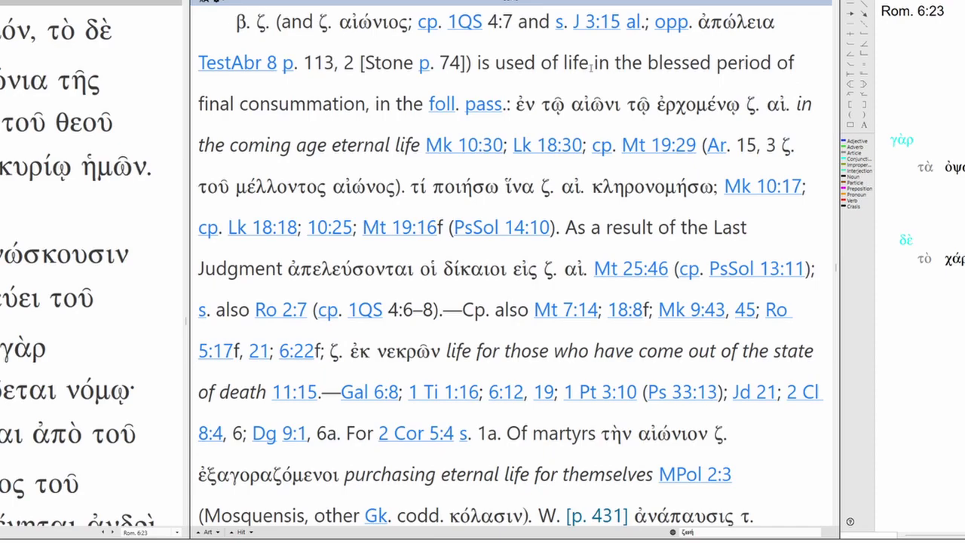
{"action": "left_click_drag", "start_coordinate": [222, 104], "coordinate": [370, 108]}
{"action": "left_click", "coordinate": [370, 107]}
{"action": "scroll", "coordinate": [795, 128], "scroll_direction": "down", "scroll_amount": 1}
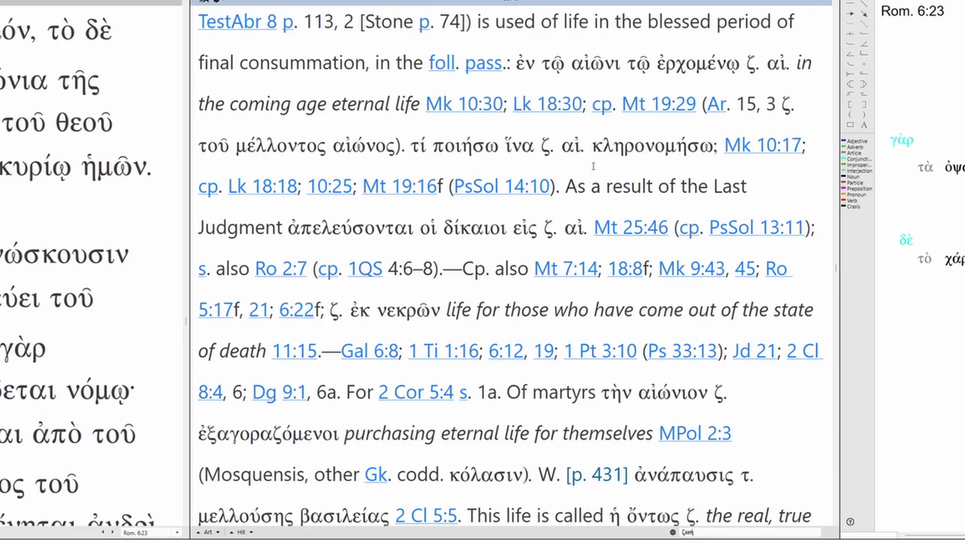
{"action": "left_click_drag", "start_coordinate": [605, 188], "coordinate": [760, 184]}
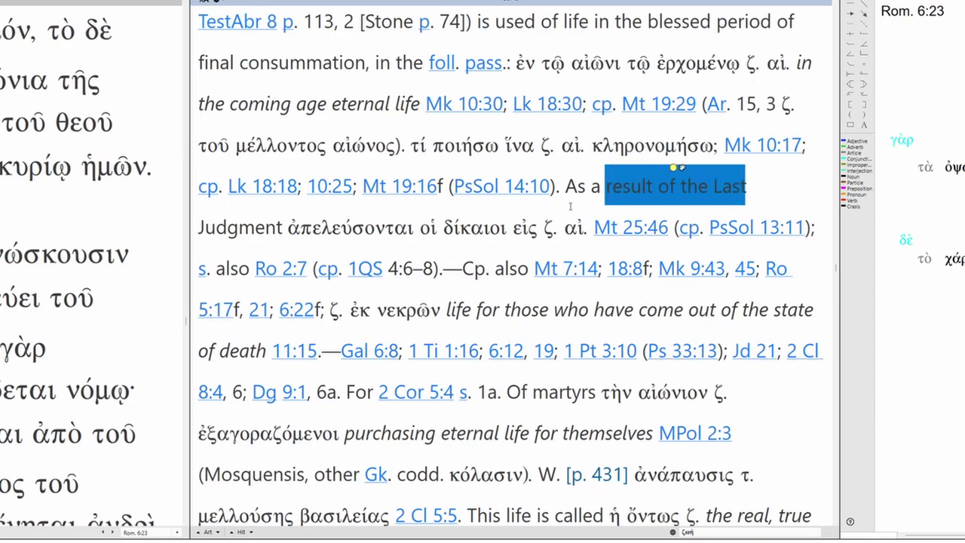
{"action": "left_click", "coordinate": [754, 190]}
{"action": "scroll", "coordinate": [813, 185], "scroll_direction": "down", "scroll_amount": 1}
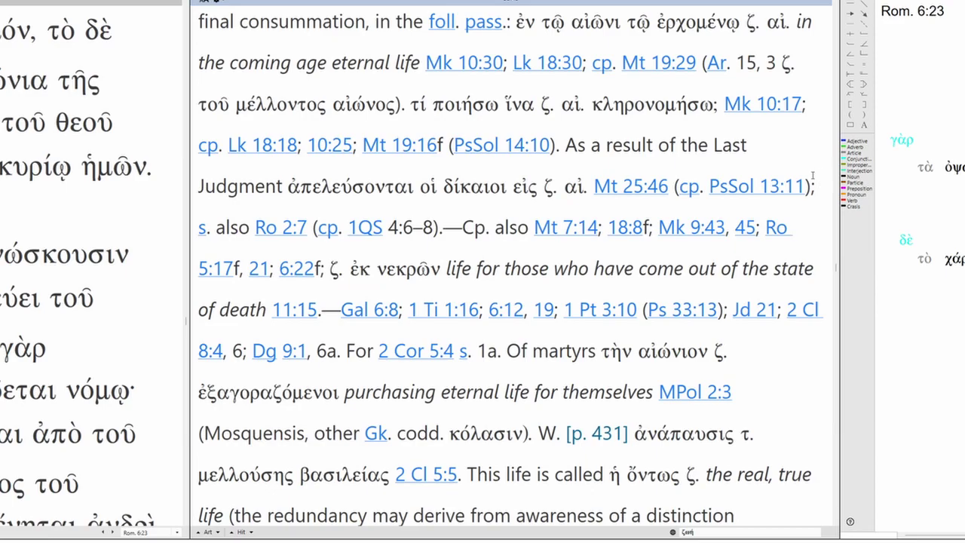
{"action": "scroll", "coordinate": [813, 173], "scroll_direction": "down", "scroll_amount": 1}
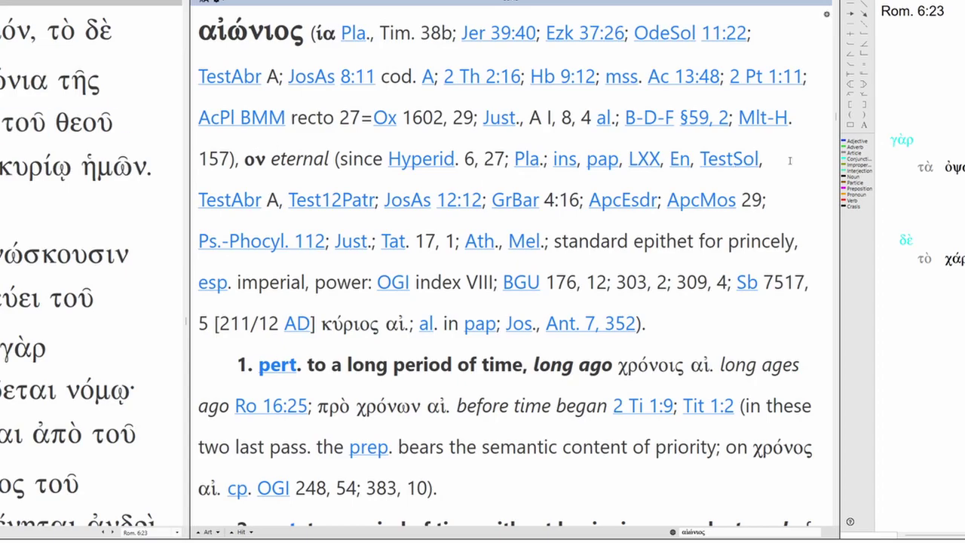
- Read the opening of the BDAG entry for αἰώνιος, selecting the general gloss "eternal" before sense 1
{"action": "scroll", "coordinate": [785, 161], "scroll_direction": "down", "scroll_amount": 1}
{"action": "scroll", "coordinate": [784, 162], "scroll_direction": "up", "scroll_amount": 1}
{"action": "scroll", "coordinate": [474, 241], "scroll_direction": "down", "scroll_amount": 1}
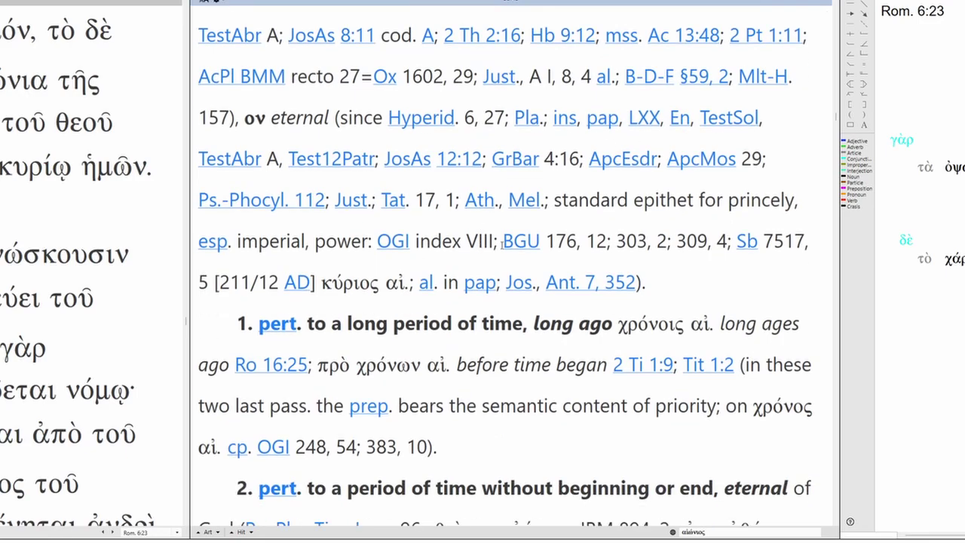
{"action": "double_click", "coordinate": [291, 118]}
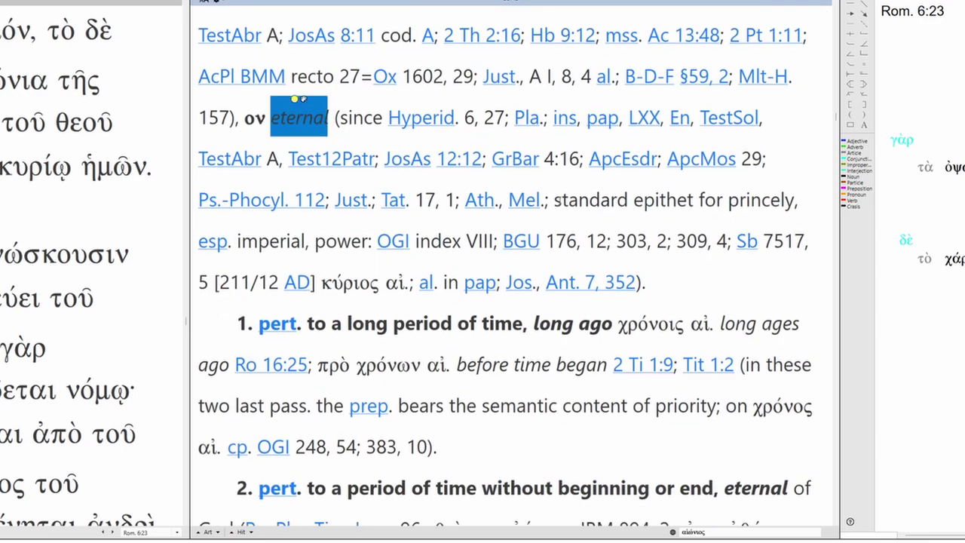
{"action": "left_click", "coordinate": [749, 276]}
{"action": "scroll", "coordinate": [777, 285], "scroll_direction": "down", "scroll_amount": 3}
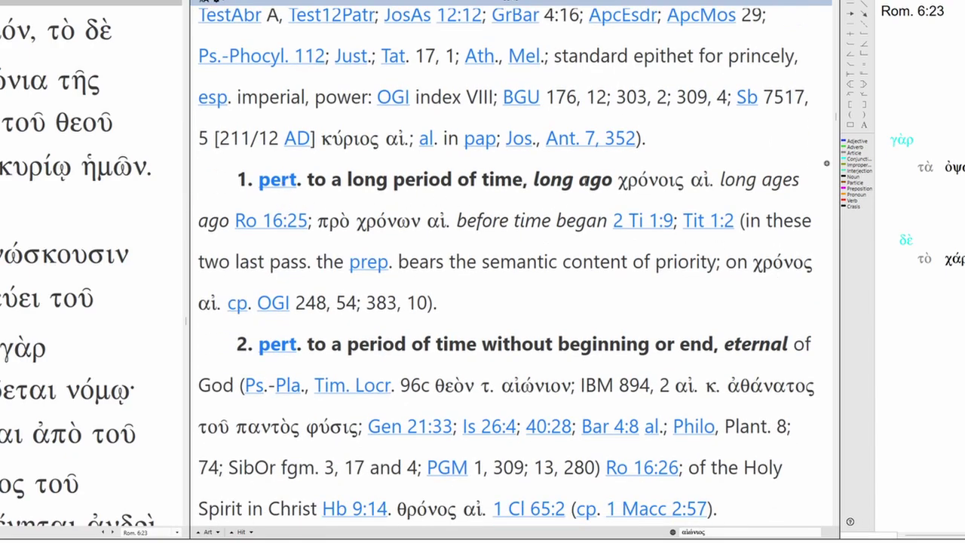
- Read senses 1 and 2 of the αἰώνιος entry, selecting "eternal" and "beginning" in the heading of sense 2
{"action": "scroll", "coordinate": [647, 185], "scroll_direction": "down", "scroll_amount": 3}
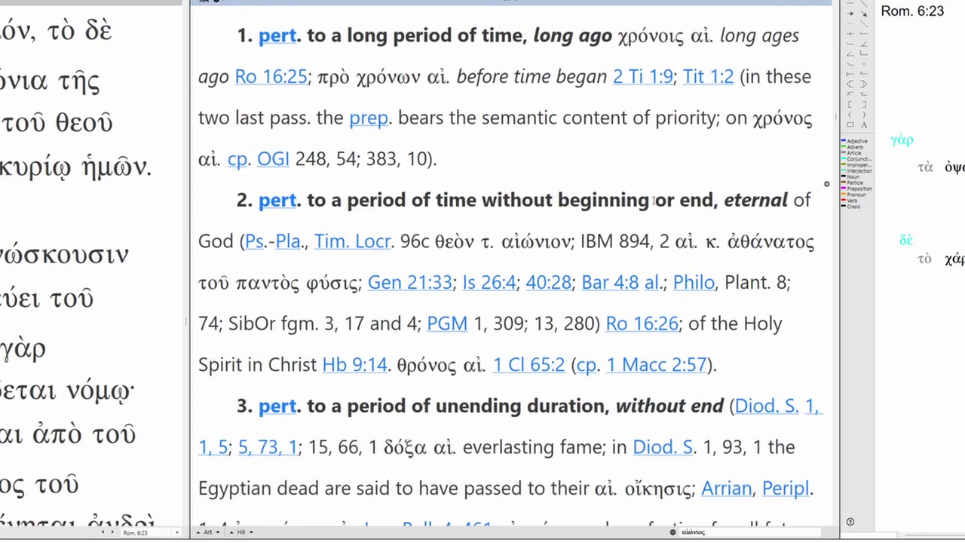
{"action": "double_click", "coordinate": [771, 200]}
{"action": "scroll", "coordinate": [772, 203], "scroll_direction": "down", "scroll_amount": 3}
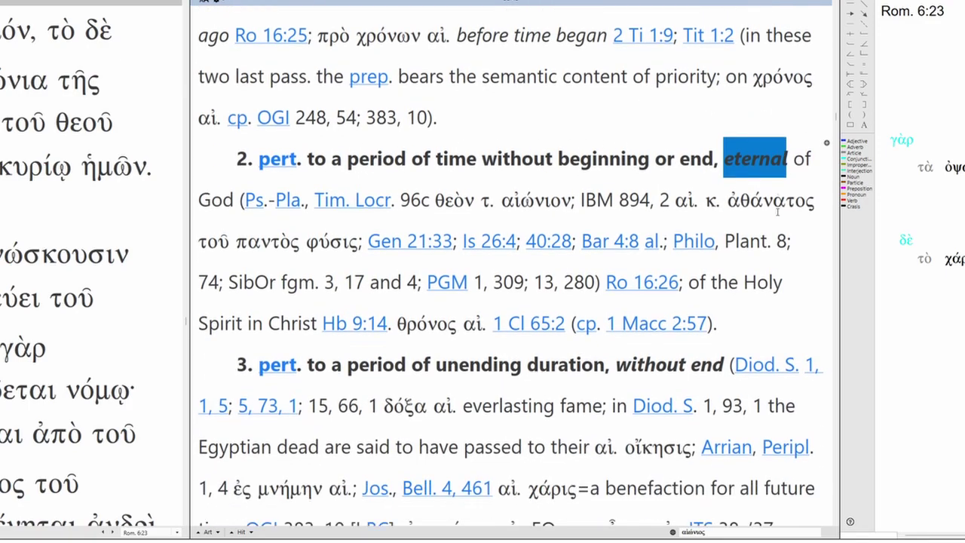
{"action": "left_click", "coordinate": [518, 101]}
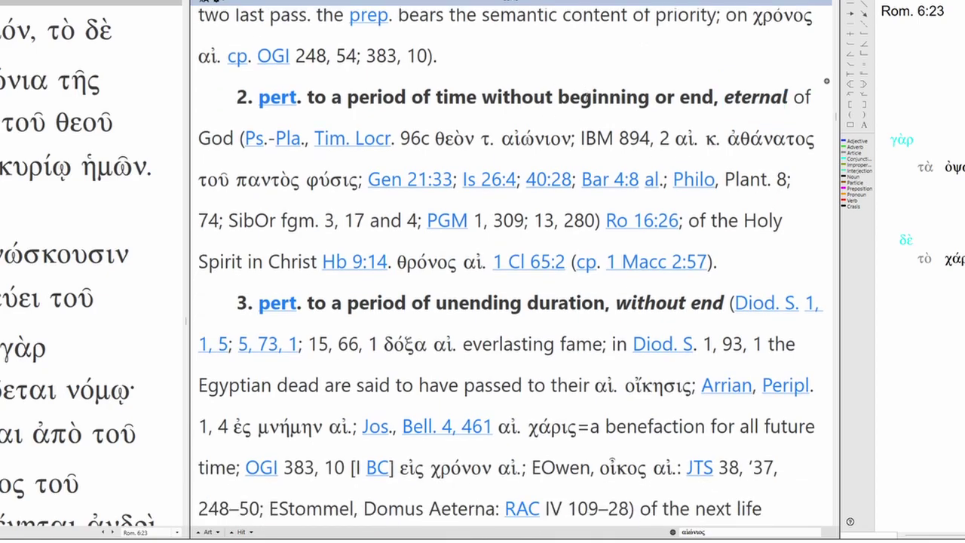
{"action": "double_click", "coordinate": [607, 97]}
{"action": "left_click", "coordinate": [786, 258]}
- Read sense 3 of the αἰώνιος entry through the Phlm 15 citation, selecting "unending duration" and the gloss "forever"
{"action": "scroll", "coordinate": [629, 264], "scroll_direction": "down", "scroll_amount": 3}
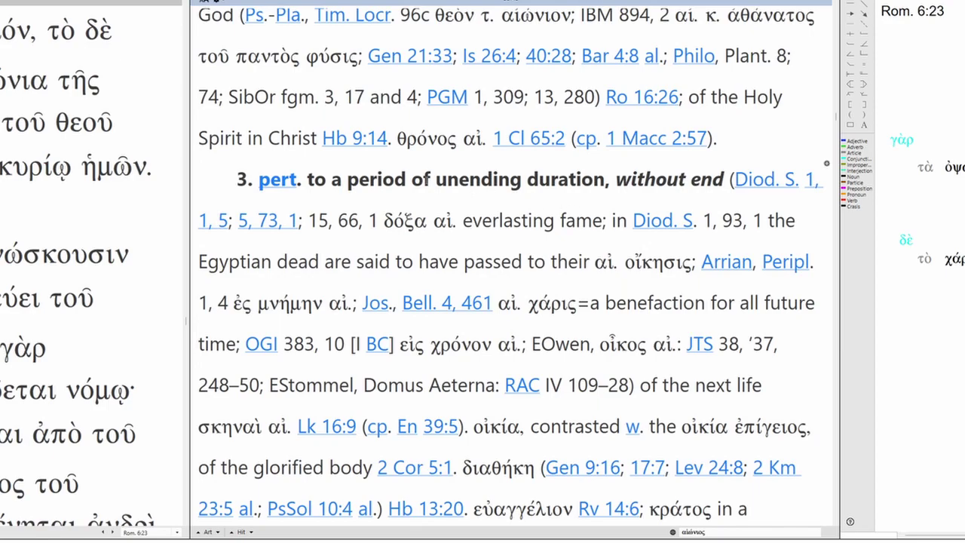
{"action": "left_click_drag", "start_coordinate": [422, 178], "coordinate": [605, 181]}
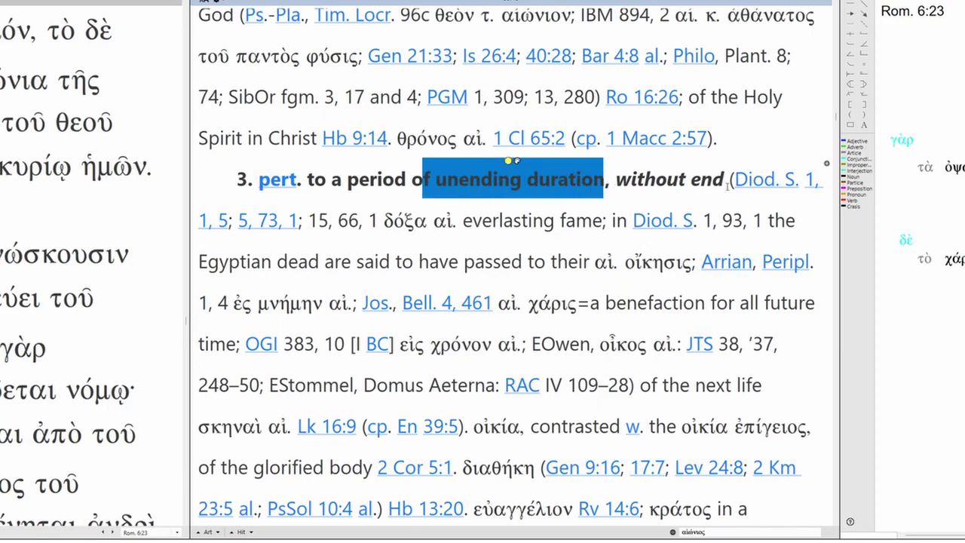
{"action": "scroll", "coordinate": [727, 187], "scroll_direction": "down", "scroll_amount": 2}
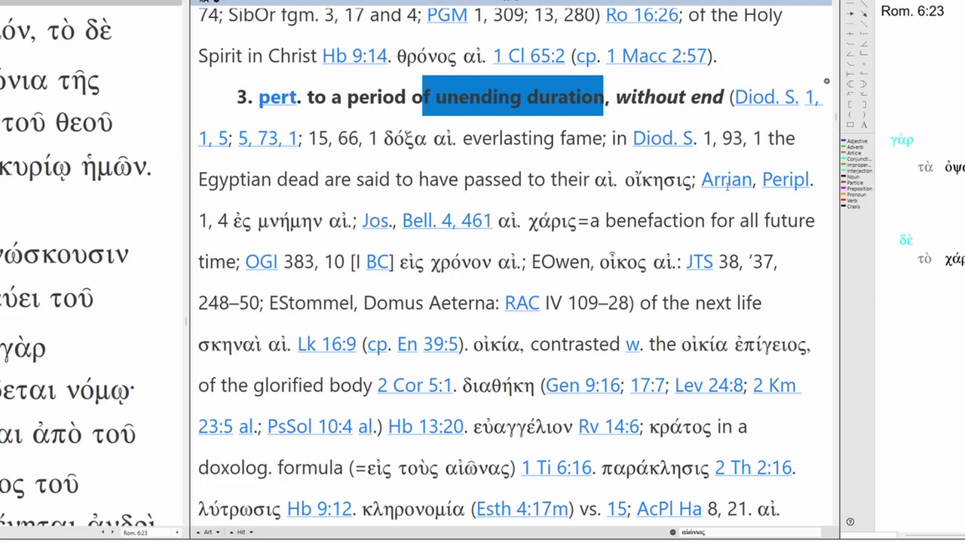
{"action": "scroll", "coordinate": [728, 187], "scroll_direction": "down", "scroll_amount": 1}
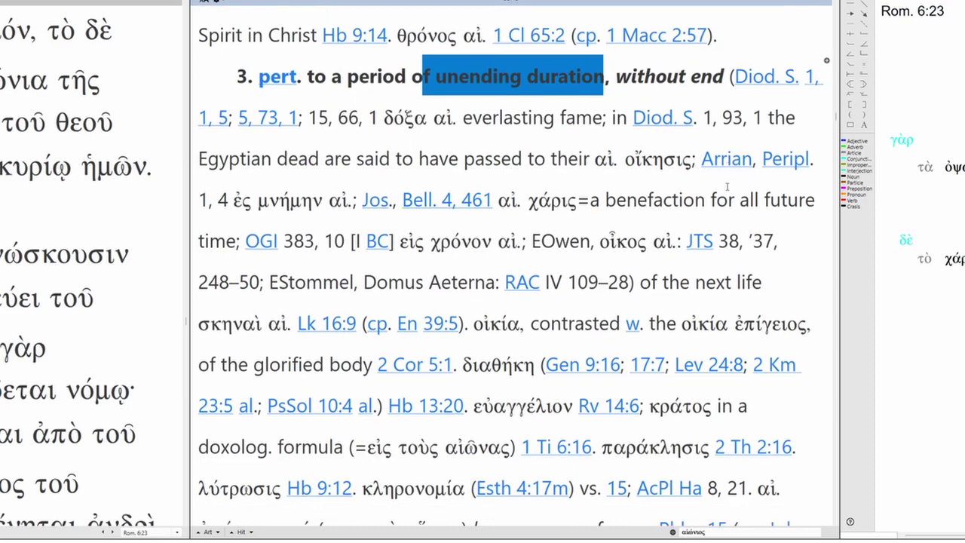
{"action": "scroll", "coordinate": [728, 187], "scroll_direction": "down", "scroll_amount": 3}
{"action": "scroll", "coordinate": [728, 183], "scroll_direction": "down", "scroll_amount": 6}
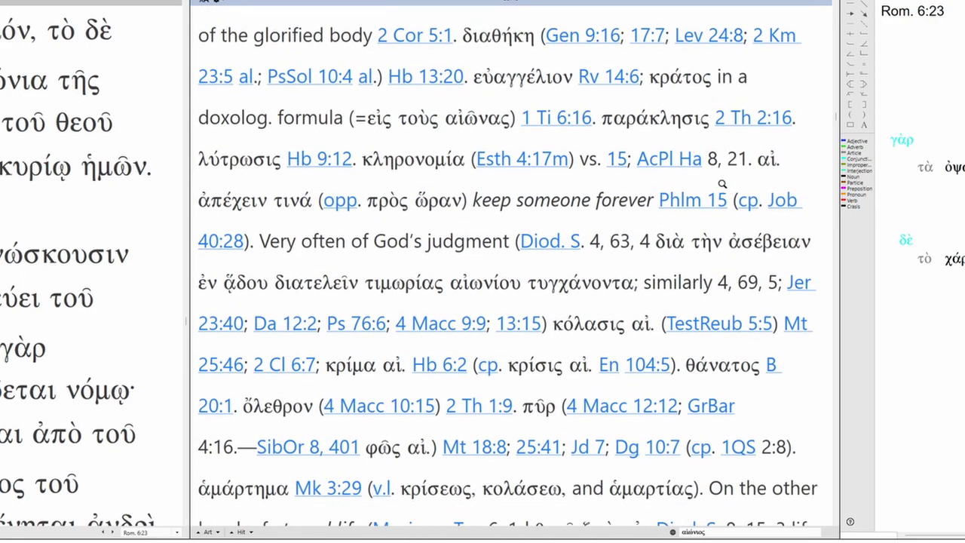
{"action": "double_click", "coordinate": [637, 199]}
{"action": "scroll", "coordinate": [667, 229], "scroll_direction": "down", "scroll_amount": 4}
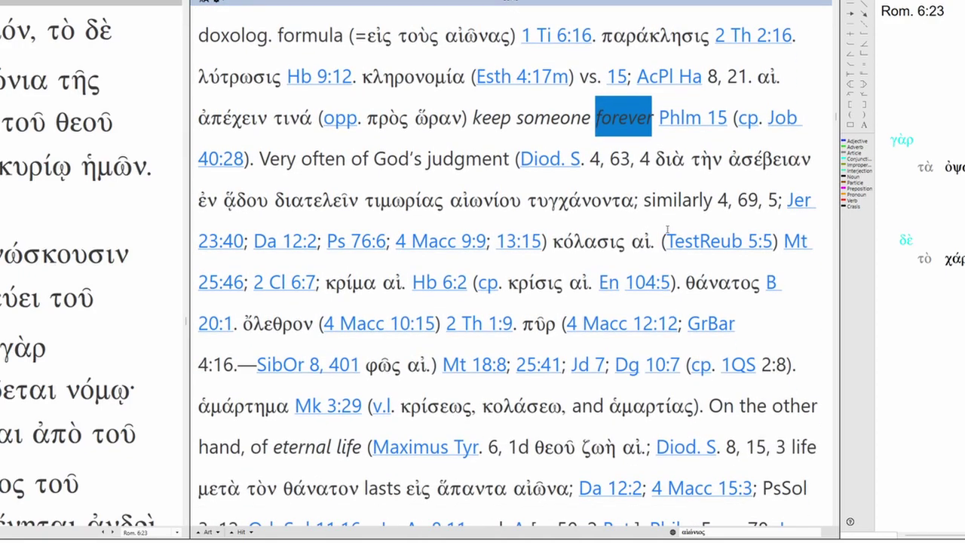
{"action": "scroll", "coordinate": [667, 229], "scroll_direction": "down", "scroll_amount": 2}
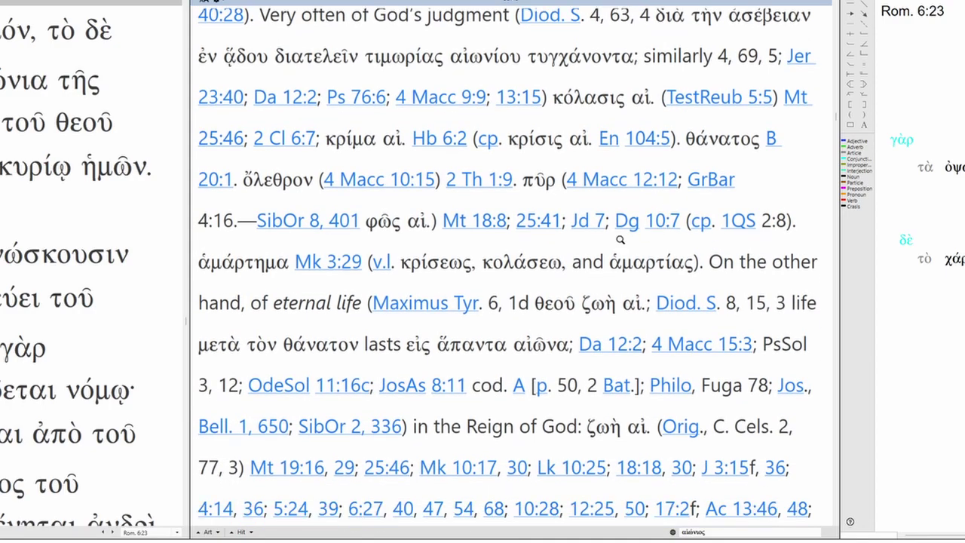
- Examine the eternal-life part of αἰώνιος sense 3, selecting "θεοῦ ζωὴ αἰ", "eternal life" and "Reign of God"
{"action": "left_click_drag", "start_coordinate": [535, 303], "coordinate": [641, 306]}
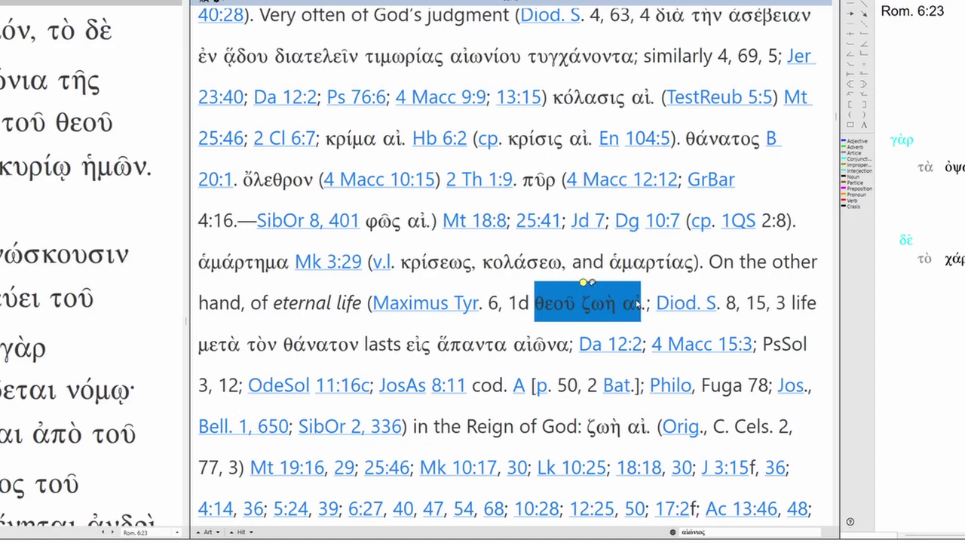
{"action": "left_click_drag", "start_coordinate": [278, 311], "coordinate": [360, 305]}
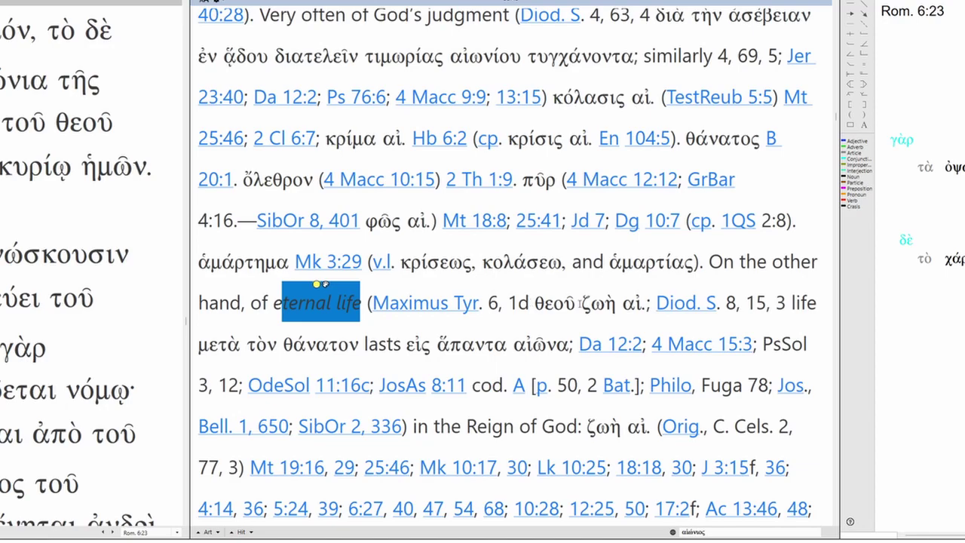
{"action": "scroll", "coordinate": [581, 303], "scroll_direction": "down", "scroll_amount": 2}
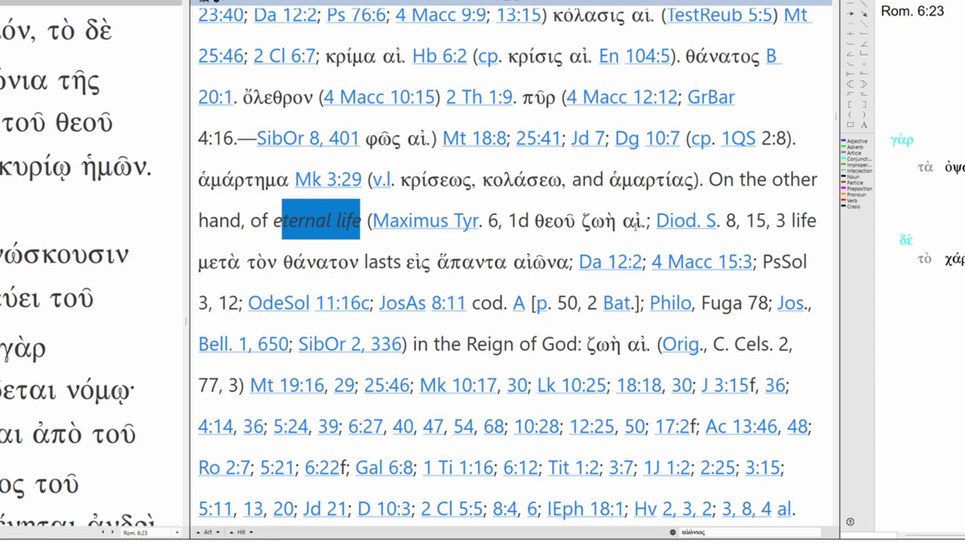
{"action": "left_click_drag", "start_coordinate": [452, 343], "coordinate": [577, 344]}
{"action": "scroll", "coordinate": [643, 345], "scroll_direction": "down", "scroll_amount": 1}
{"action": "scroll", "coordinate": [643, 345], "scroll_direction": "down", "scroll_amount": 2}
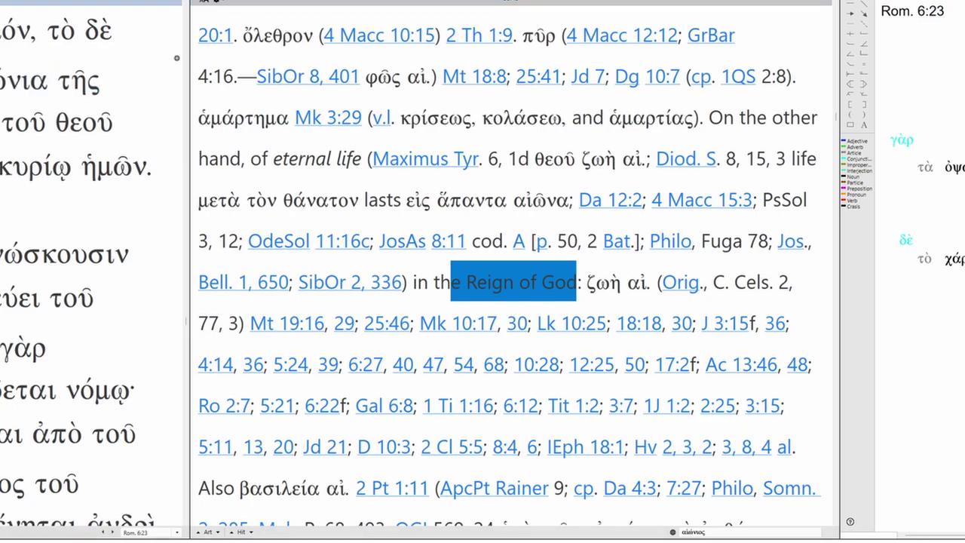
- Look up ἐν in BDAG and read the introduction and sense 1, marker of position in a location
{"action": "left_click", "coordinate": [6, 166]}
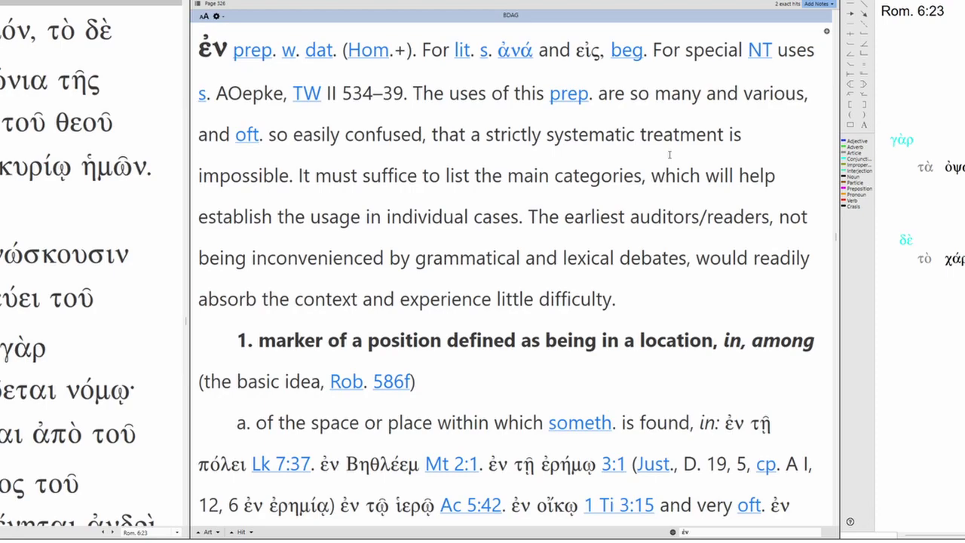
{"action": "scroll", "coordinate": [669, 154], "scroll_direction": "down", "scroll_amount": 2}
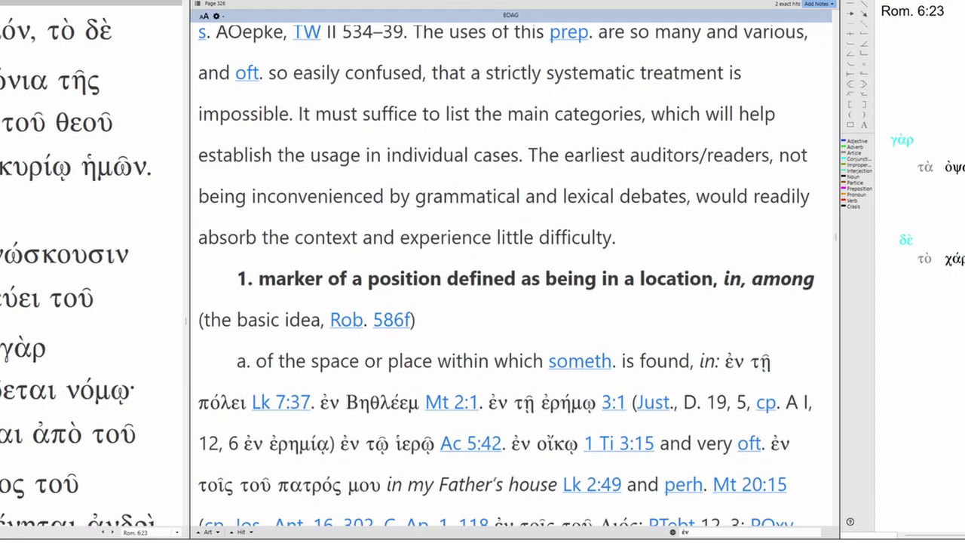
{"action": "scroll", "coordinate": [669, 156], "scroll_direction": "down", "scroll_amount": 5}
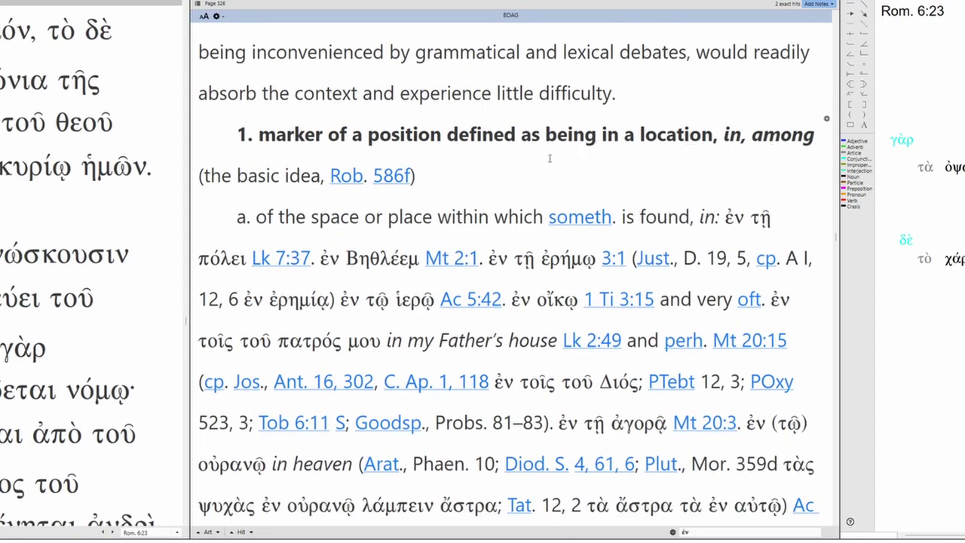
{"action": "scroll", "coordinate": [518, 169], "scroll_direction": "down", "scroll_amount": 9}
{"action": "scroll", "coordinate": [521, 167], "scroll_direction": "down", "scroll_amount": 20}
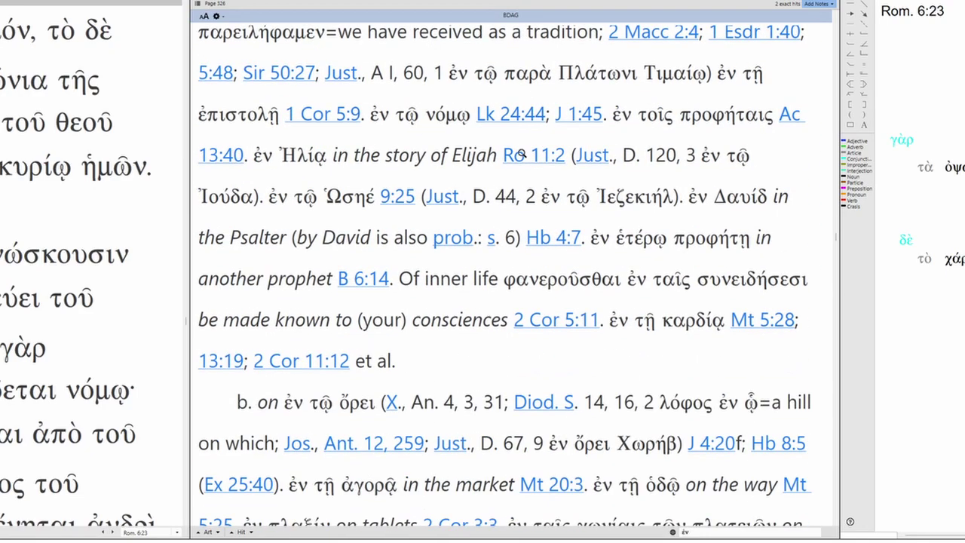
{"action": "scroll", "coordinate": [513, 144], "scroll_direction": "down", "scroll_amount": 20}
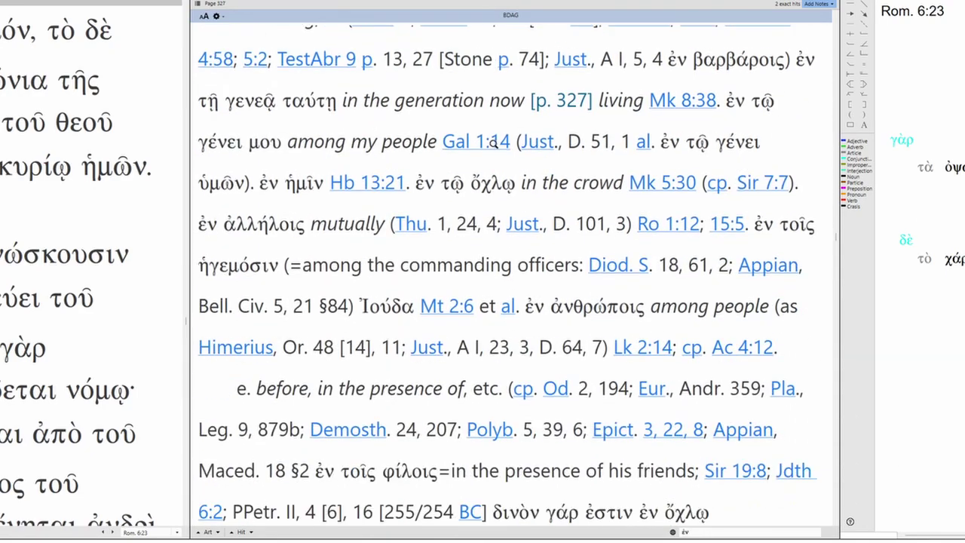
{"action": "scroll", "coordinate": [466, 138], "scroll_direction": "down", "scroll_amount": 20}
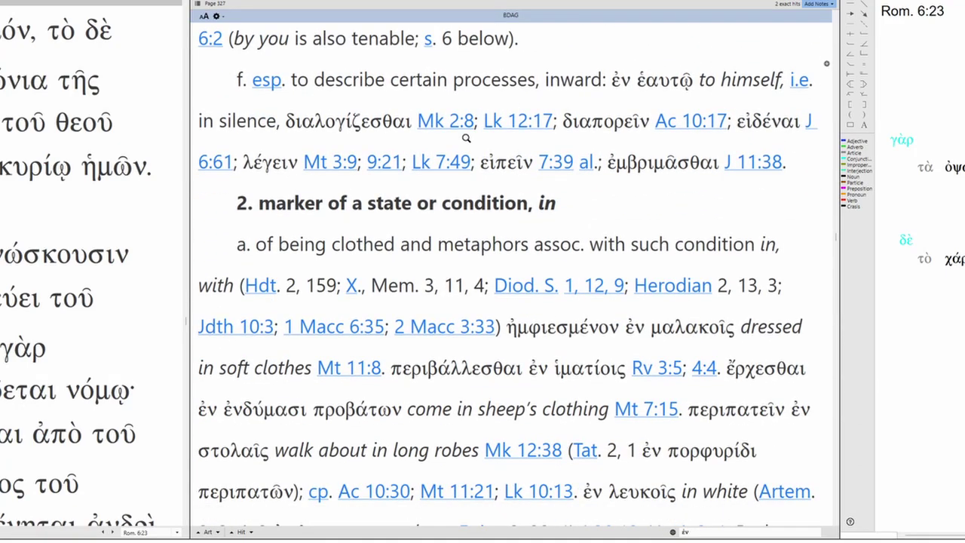
- Read through senses 2 to 4 of the ἐν entry up to the discussion citing Romans 6:11, 23
{"action": "scroll", "coordinate": [466, 138], "scroll_direction": "down", "scroll_amount": 20}
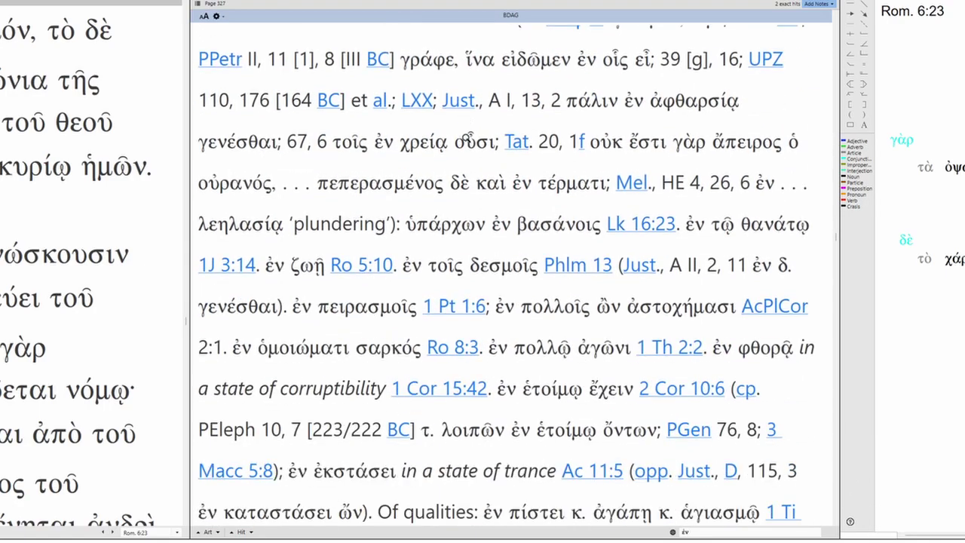
{"action": "scroll", "coordinate": [466, 138], "scroll_direction": "down", "scroll_amount": 9}
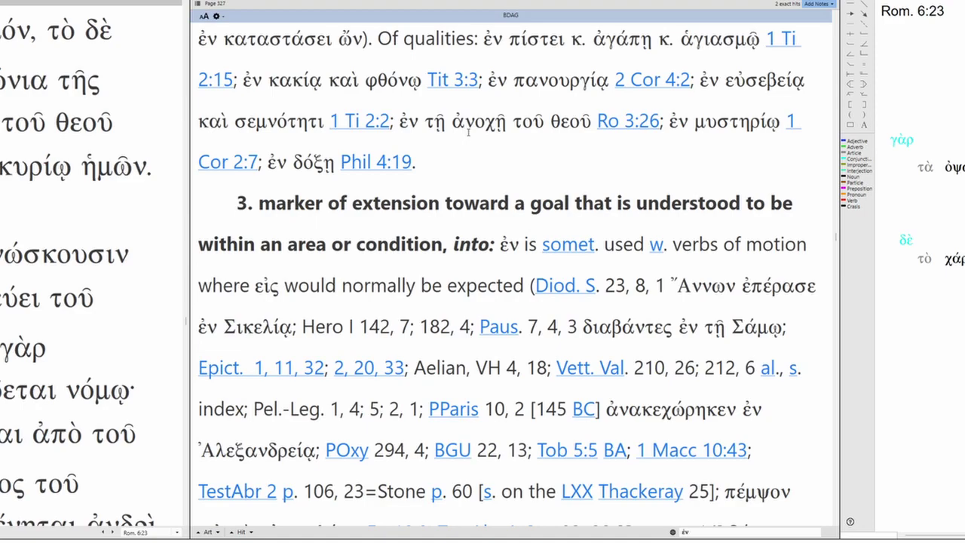
{"action": "scroll", "coordinate": [468, 132], "scroll_direction": "down", "scroll_amount": 15}
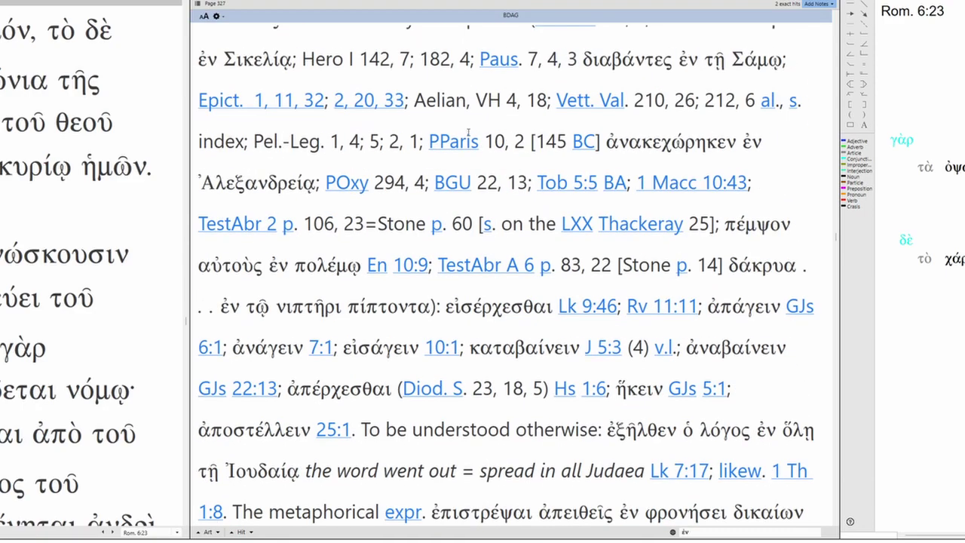
{"action": "scroll", "coordinate": [468, 130], "scroll_direction": "down", "scroll_amount": 10}
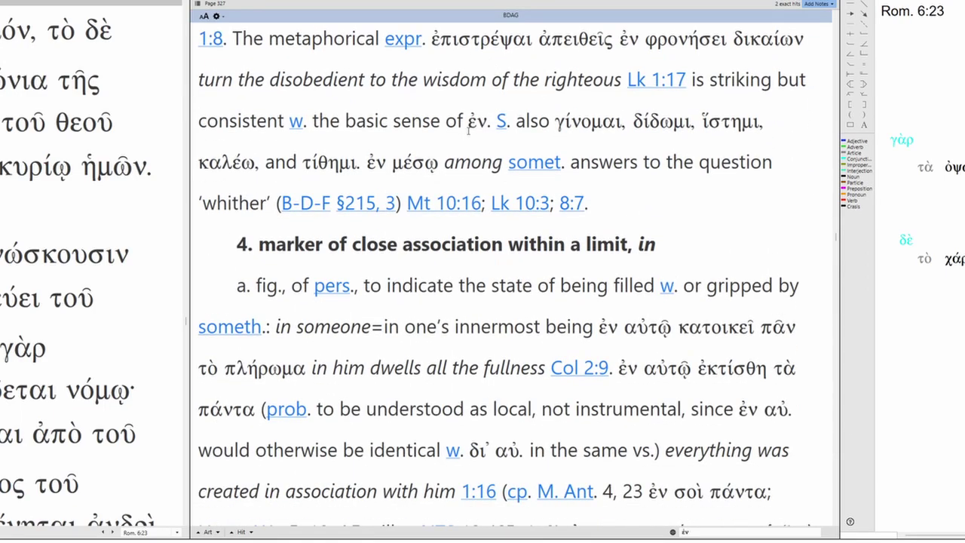
{"action": "scroll", "coordinate": [468, 130], "scroll_direction": "down", "scroll_amount": 20}
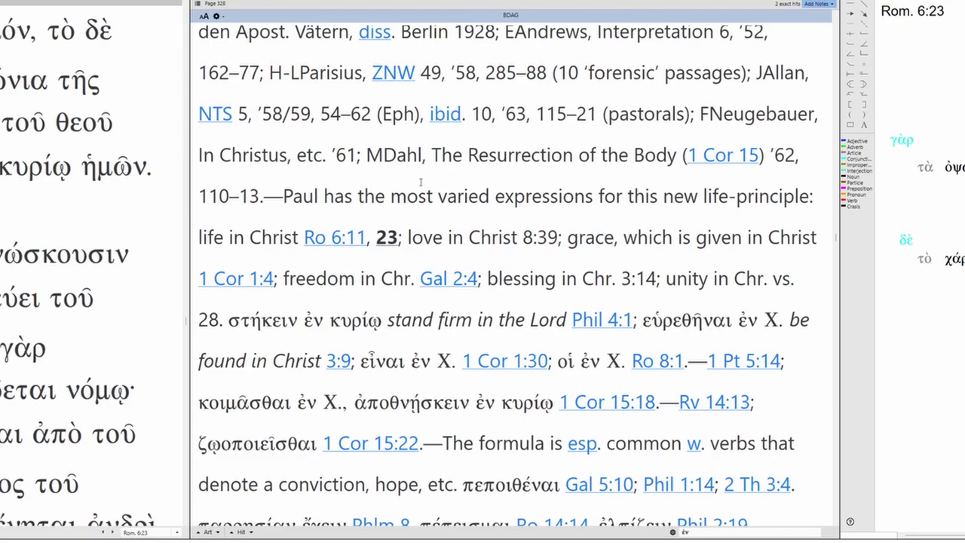
- Trace the Romans 6:23 citation back to sense 4c of ἐν and select "in close association with"
{"action": "scroll", "coordinate": [357, 237], "scroll_direction": "up", "scroll_amount": 1}
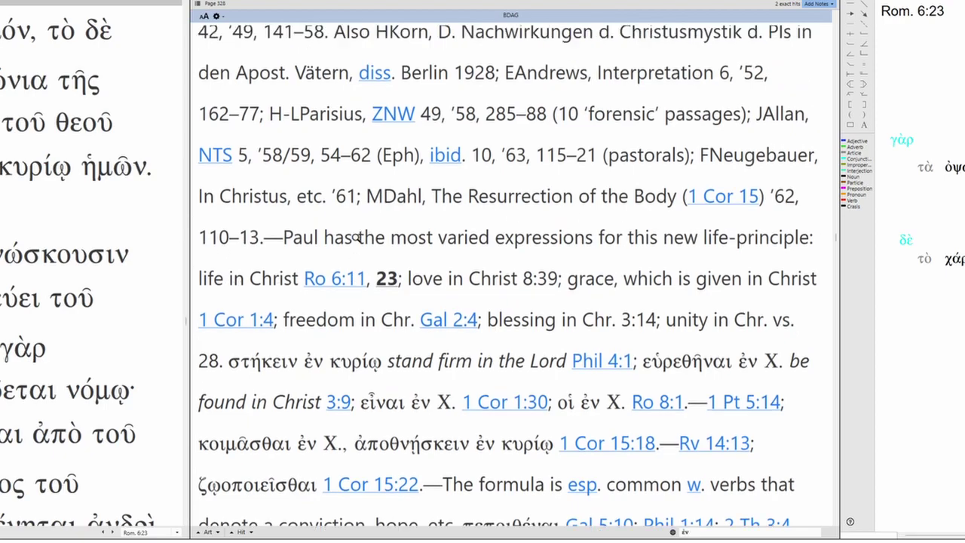
{"action": "scroll", "coordinate": [357, 237], "scroll_direction": "up", "scroll_amount": 13}
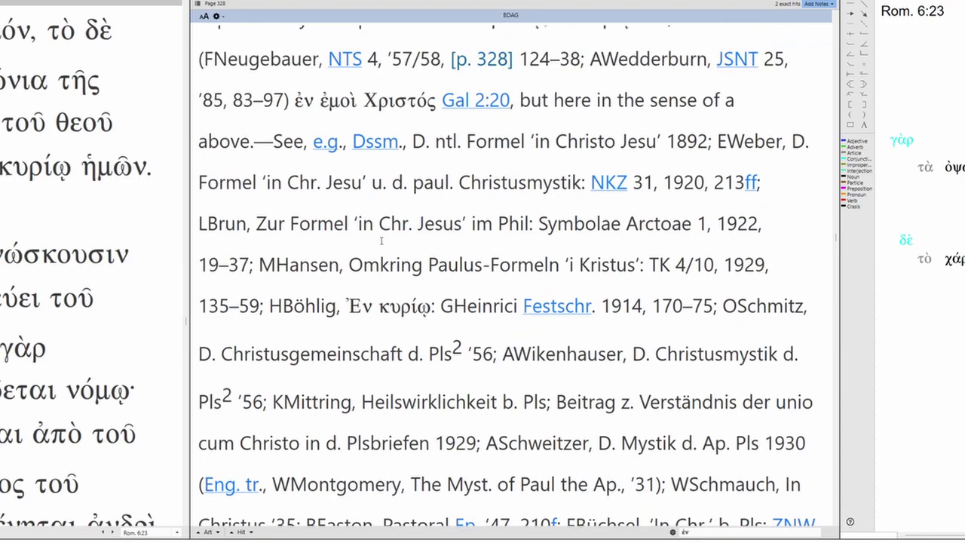
{"action": "scroll", "coordinate": [383, 243], "scroll_direction": "up", "scroll_amount": 12}
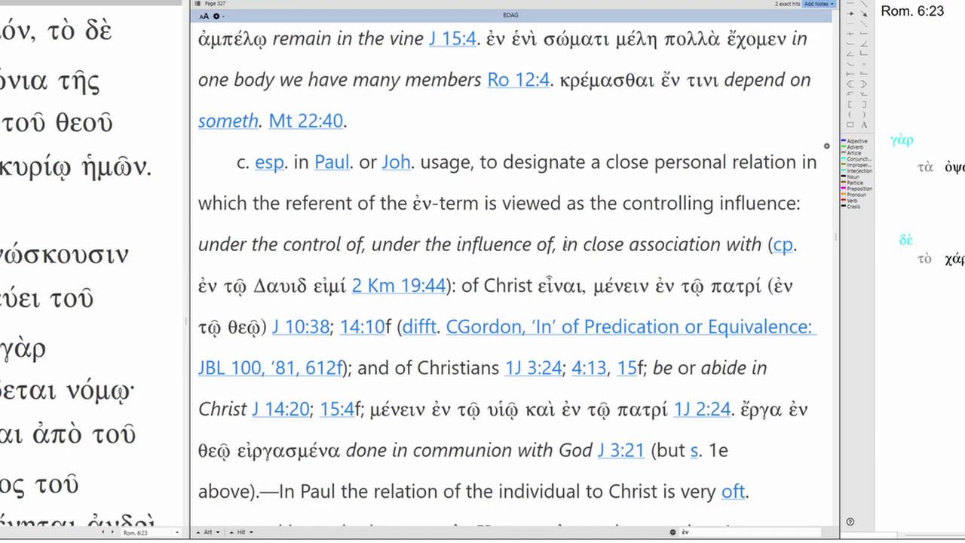
{"action": "left_click_drag", "start_coordinate": [565, 244], "coordinate": [761, 244]}
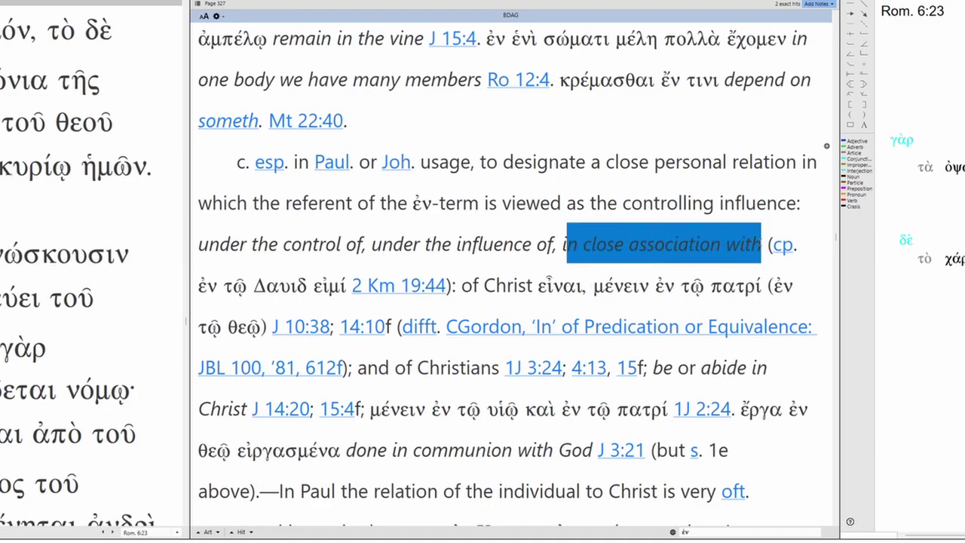
{"action": "left_click", "coordinate": [647, 244]}
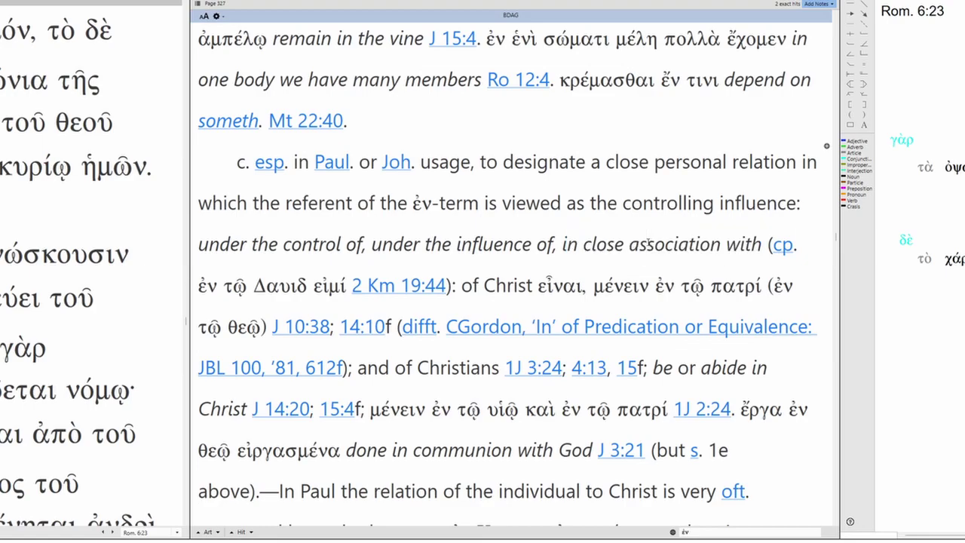
- Read sense 4a of the ἐν entry, selecting "local" in the note on Col 1:16
{"action": "scroll", "coordinate": [649, 244], "scroll_direction": "up", "scroll_amount": 5}
{"action": "scroll", "coordinate": [650, 245], "scroll_direction": "up", "scroll_amount": 8}
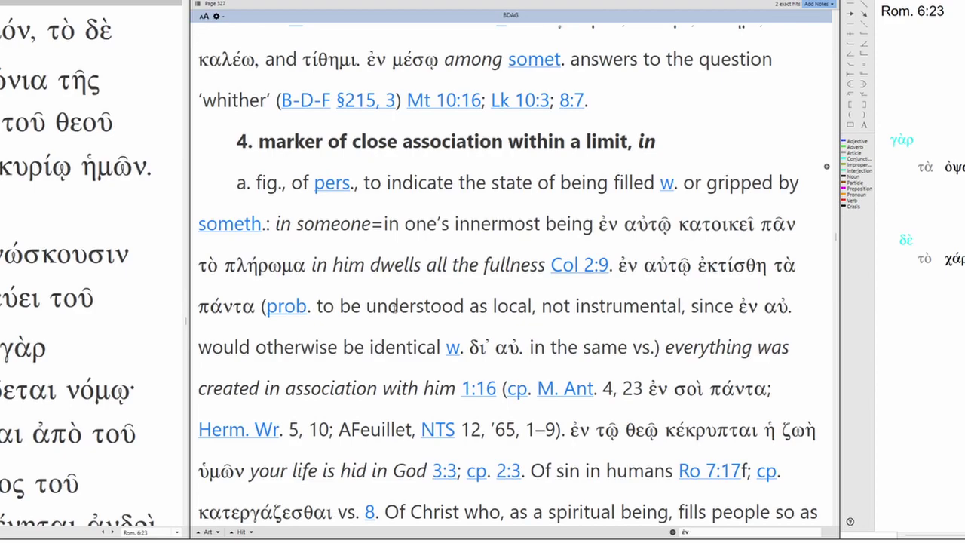
{"action": "double_click", "coordinate": [511, 306]}
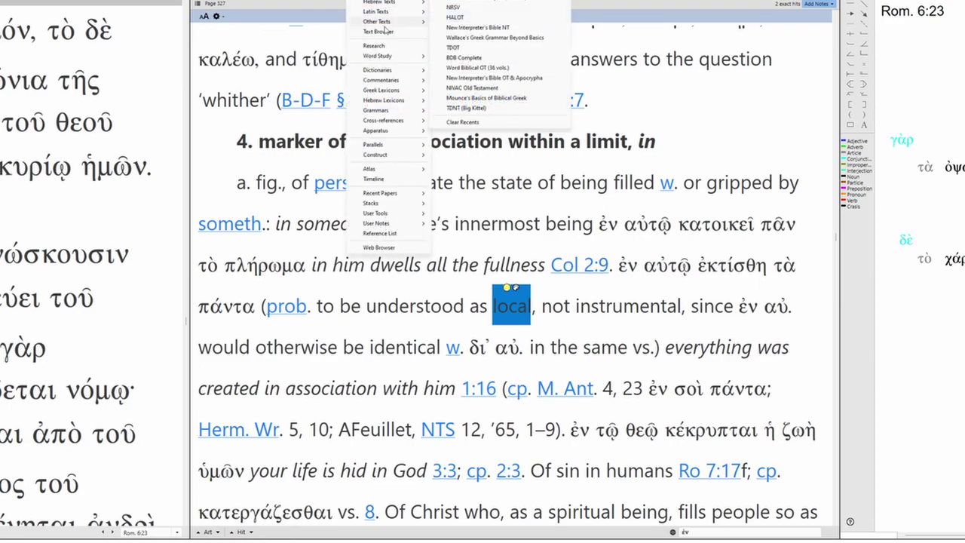
- Open Wallace's Greek Grammar Beyond Basics and show its table of contents, widened enough to read the section titles
{"action": "mouse_move", "coordinate": [388, 110]}
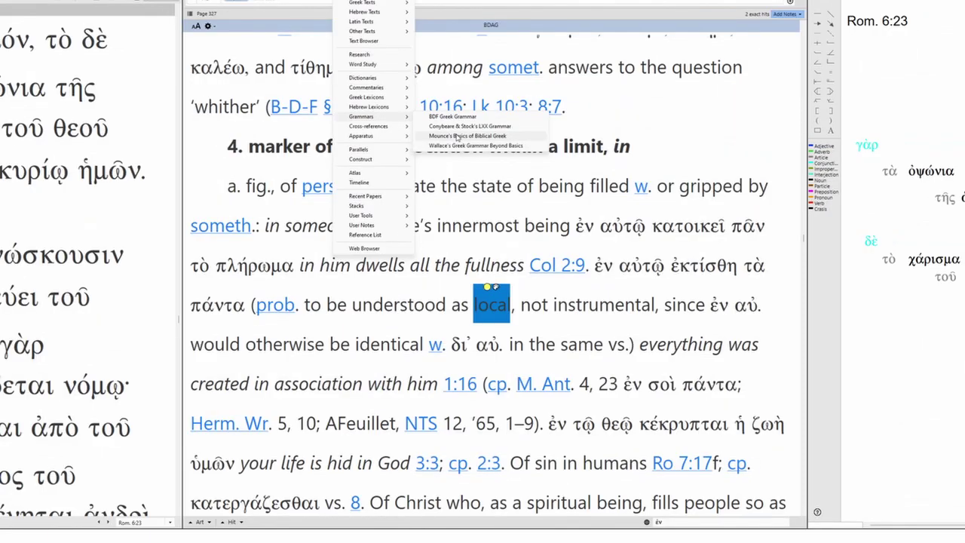
{"action": "left_click", "coordinate": [460, 144]}
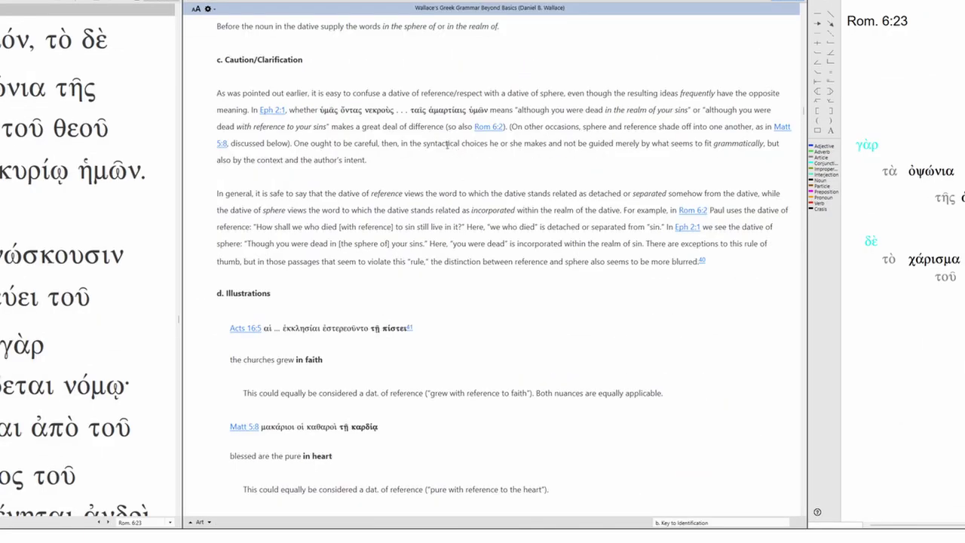
{"action": "left_click", "coordinate": [193, 4]}
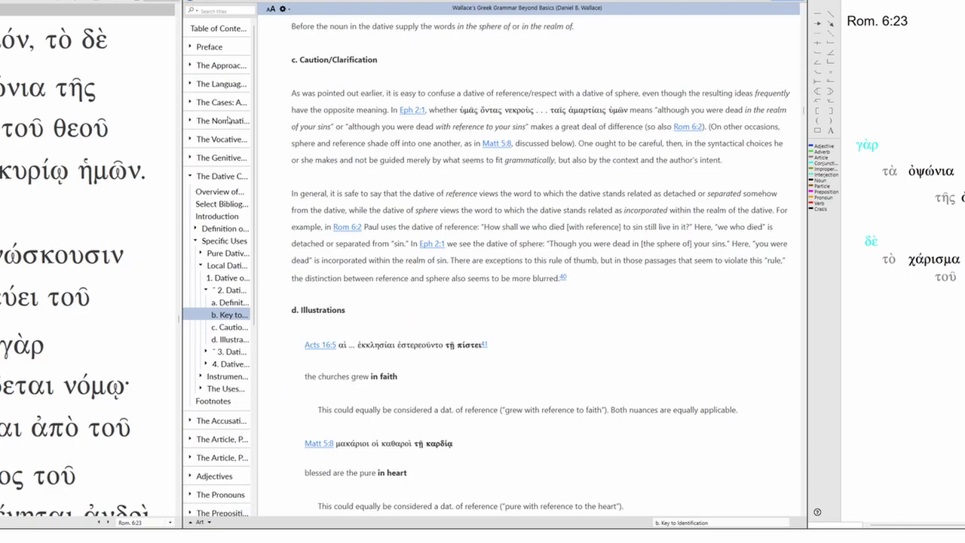
{"action": "left_click_drag", "start_coordinate": [256, 144], "coordinate": [362, 151]}
{"action": "scroll", "coordinate": [219, 200], "scroll_direction": "down", "scroll_amount": 3}
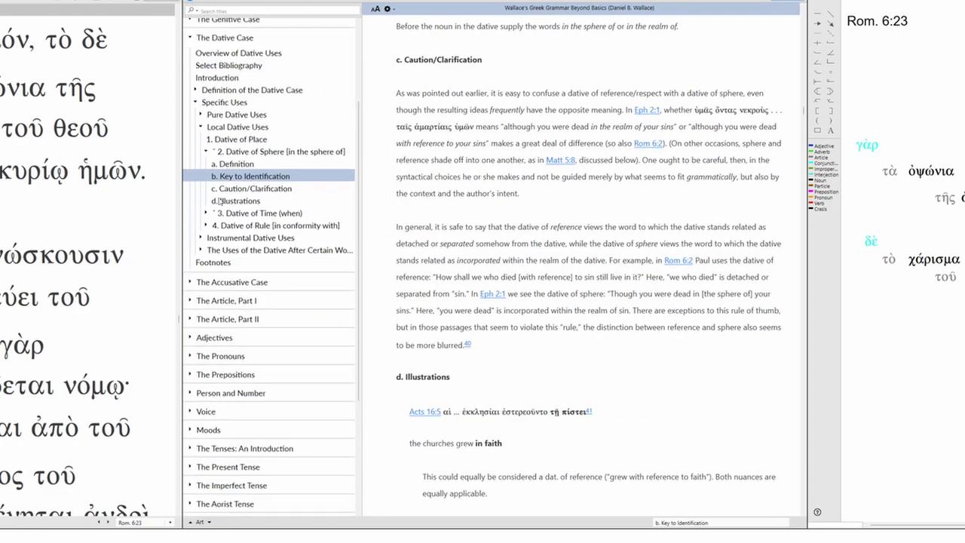
- Open the section on ἐν (En) under Specific Prepositions in the chapter The Prepositions
{"action": "scroll", "coordinate": [249, 249], "scroll_direction": "down", "scroll_amount": 4}
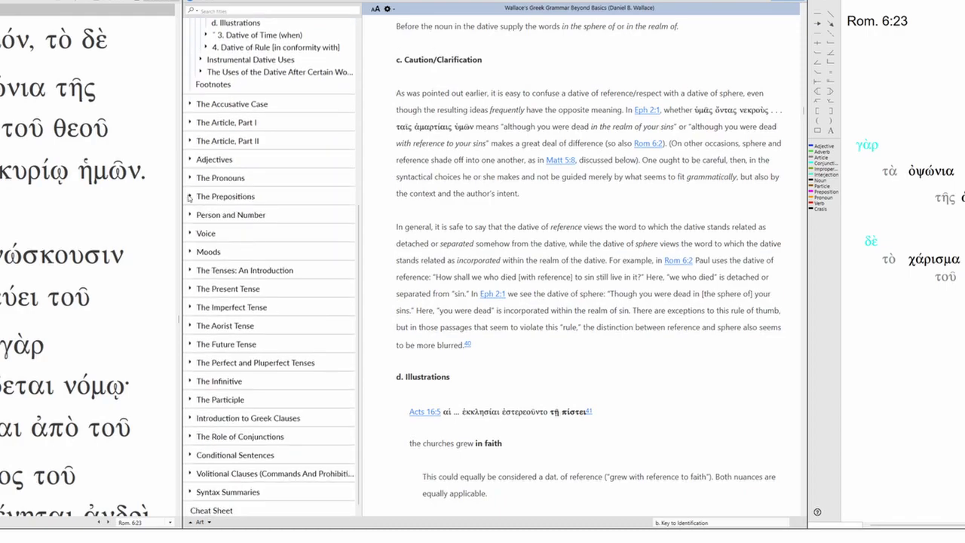
{"action": "left_click", "coordinate": [190, 197]}
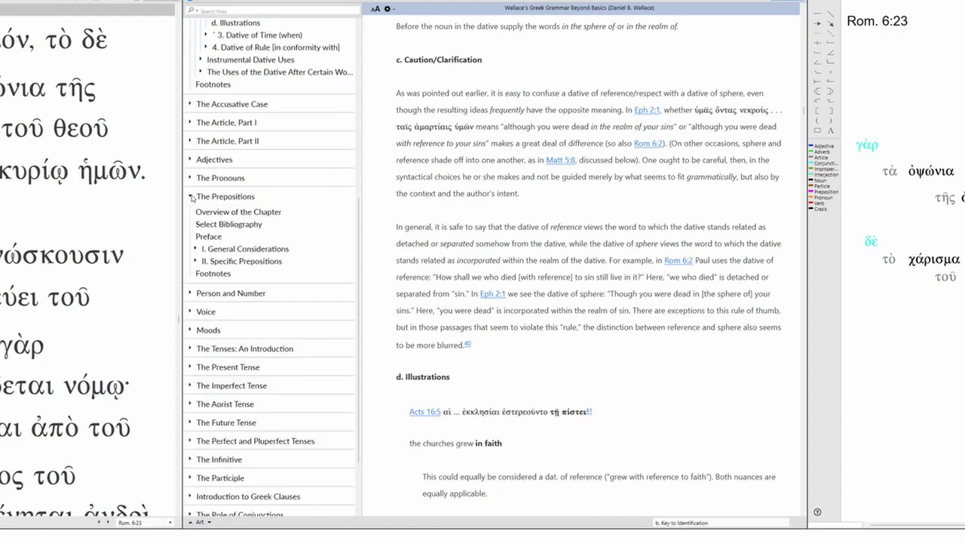
{"action": "left_click", "coordinate": [195, 261]}
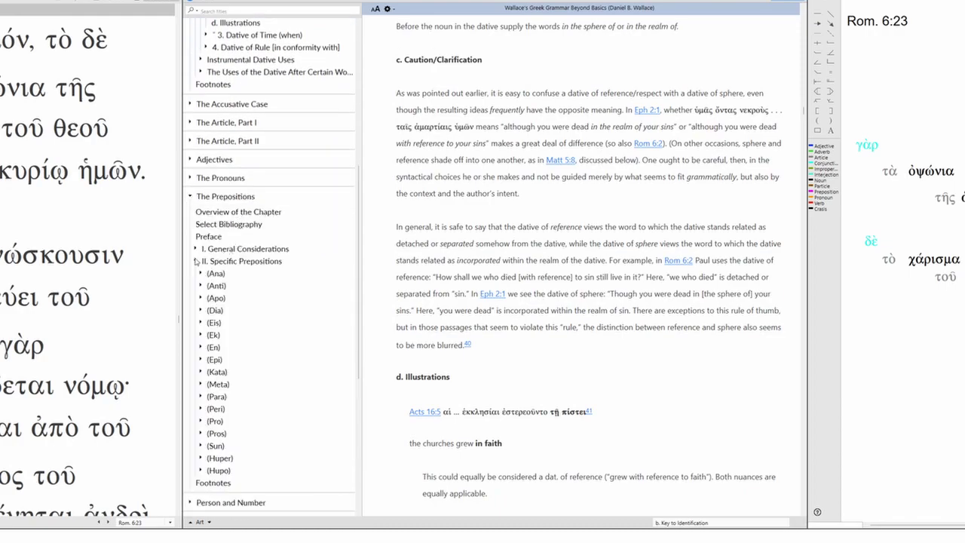
{"action": "left_click", "coordinate": [215, 347]}
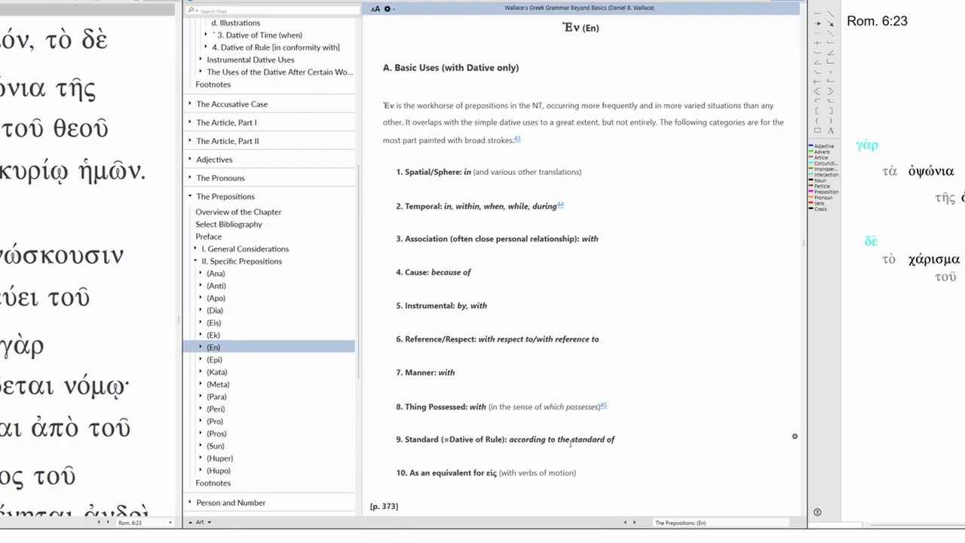
- Review Wallace's basic uses of ἐν, selecting the Standard (=Dative of Rule) and Instrumental categories
{"action": "left_click_drag", "start_coordinate": [619, 439], "coordinate": [405, 439]}
{"action": "left_click", "coordinate": [449, 440]}
{"action": "left_click_drag", "start_coordinate": [489, 304], "coordinate": [405, 305]}
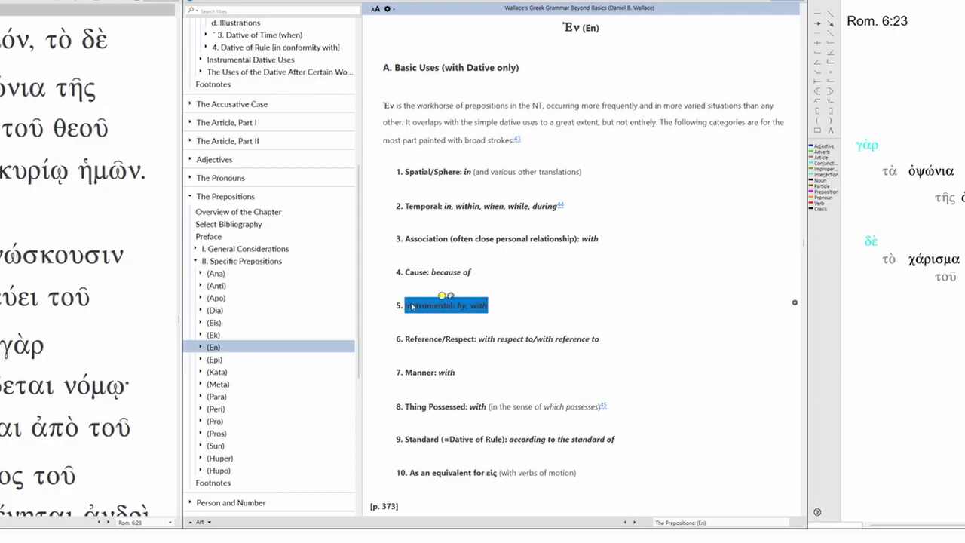
{"action": "left_click", "coordinate": [475, 277]}
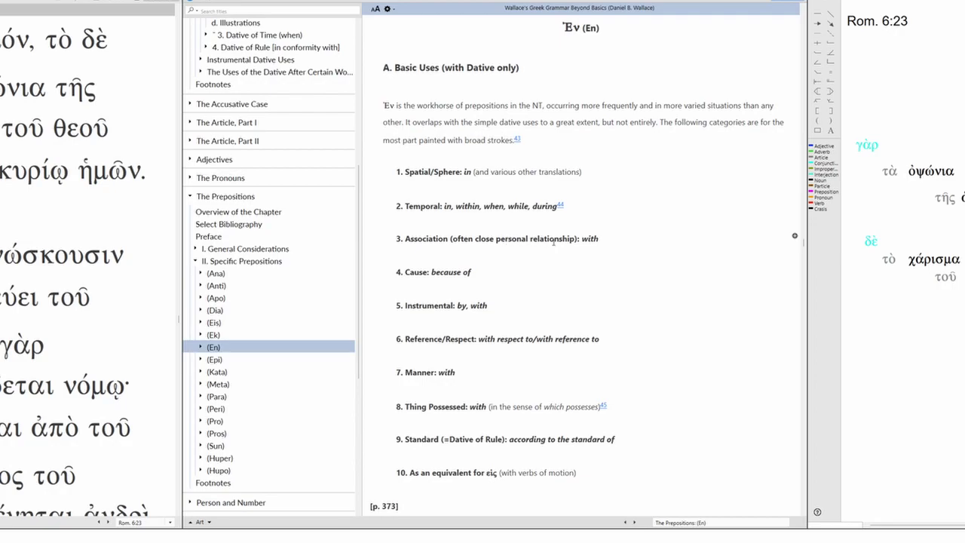
- Examine the Association category of ἐν with its gloss "with", and select the whole Spatial/Sphere line
{"action": "double_click", "coordinate": [589, 239]}
{"action": "left_click", "coordinate": [630, 241]}
{"action": "left_click_drag", "start_coordinate": [605, 240], "coordinate": [408, 239]}
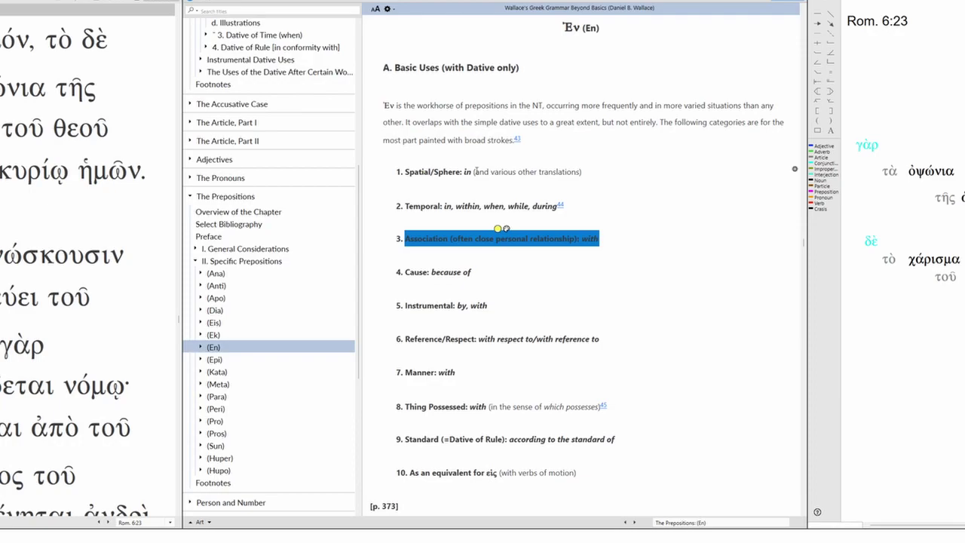
{"action": "mouse_move", "coordinate": [601, 173]}
{"action": "left_mouse_down"}
{"action": "mouse_move", "coordinate": [420, 173]}
{"action": "mouse_move", "coordinate": [406, 182]}
{"action": "left_mouse_up"}
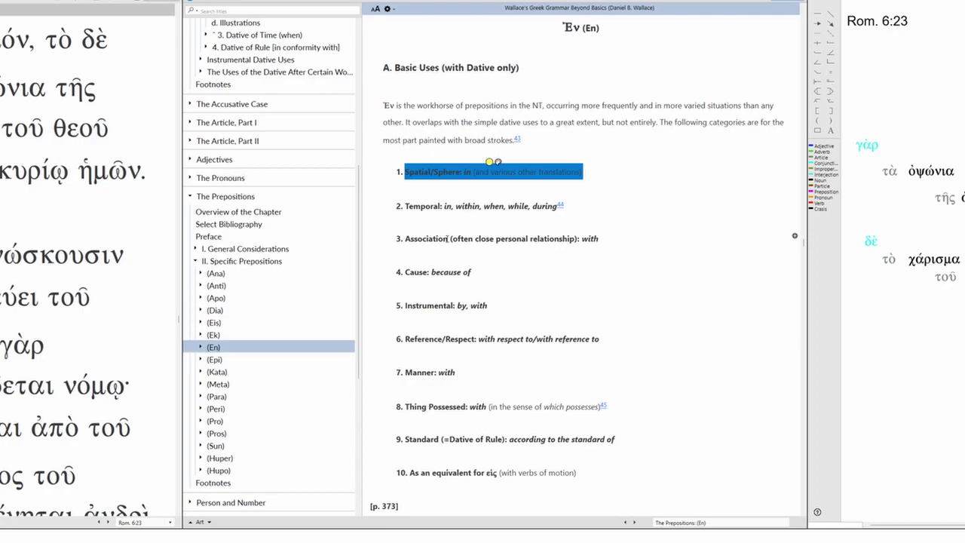
- Compare the Association and Spatial/Sphere categories of ἐν, selecting the gloss "with" and the heading "Spatial/Sphere"
{"action": "left_click", "coordinate": [564, 238]}
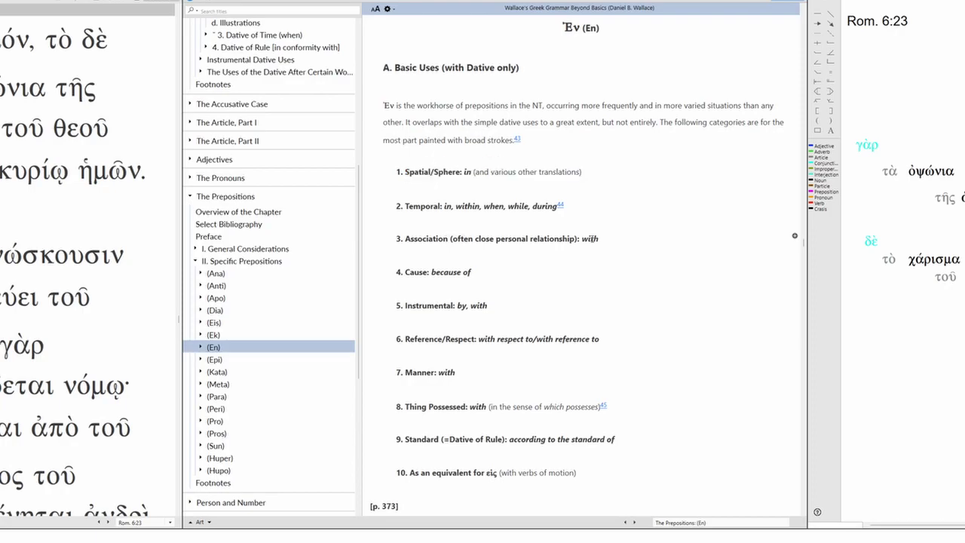
{"action": "double_click", "coordinate": [589, 239]}
{"action": "left_click", "coordinate": [616, 263]}
{"action": "double_click", "coordinate": [443, 173]}
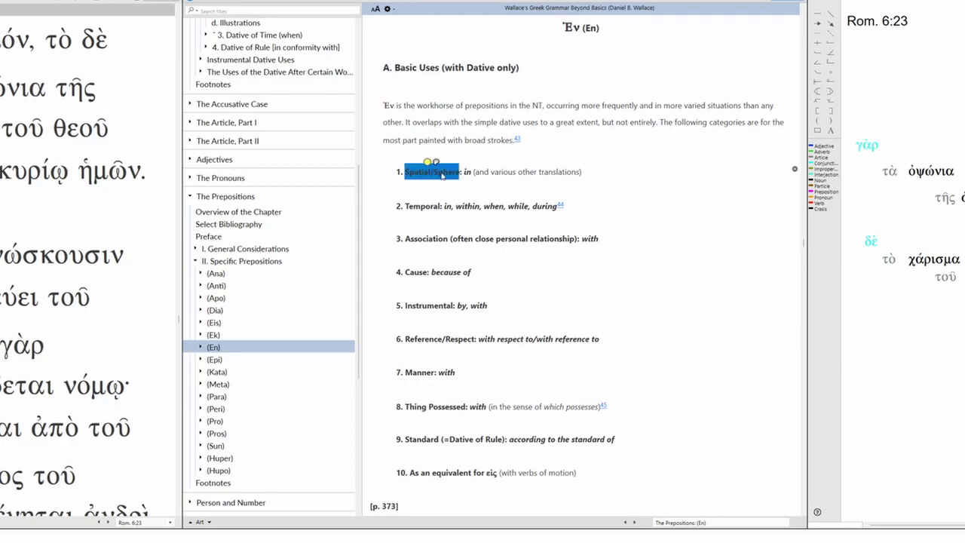
{"action": "left_click", "coordinate": [621, 181]}
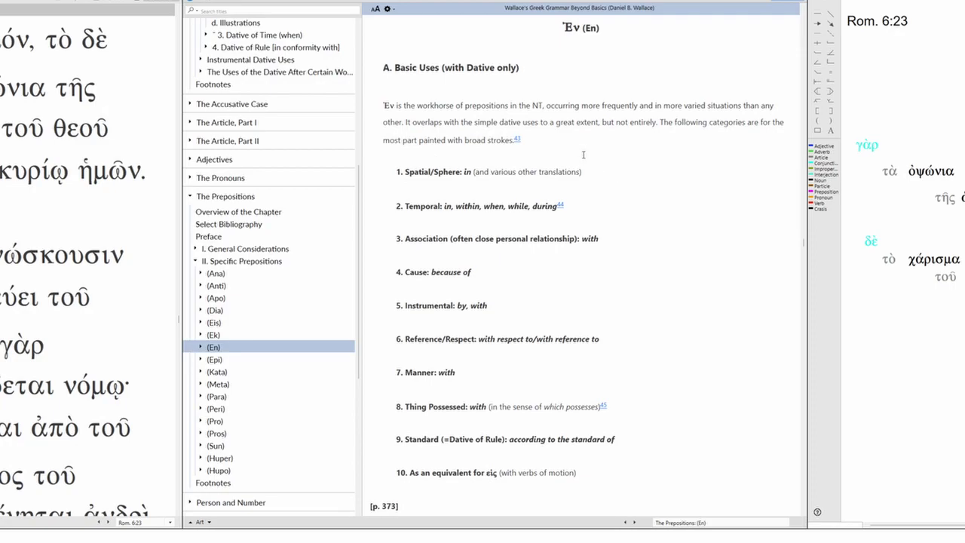
- Open the section Definition of the Dative Case in Wallace's chapter on the dative
{"action": "scroll", "coordinate": [301, 156], "scroll_direction": "up", "scroll_amount": 4}
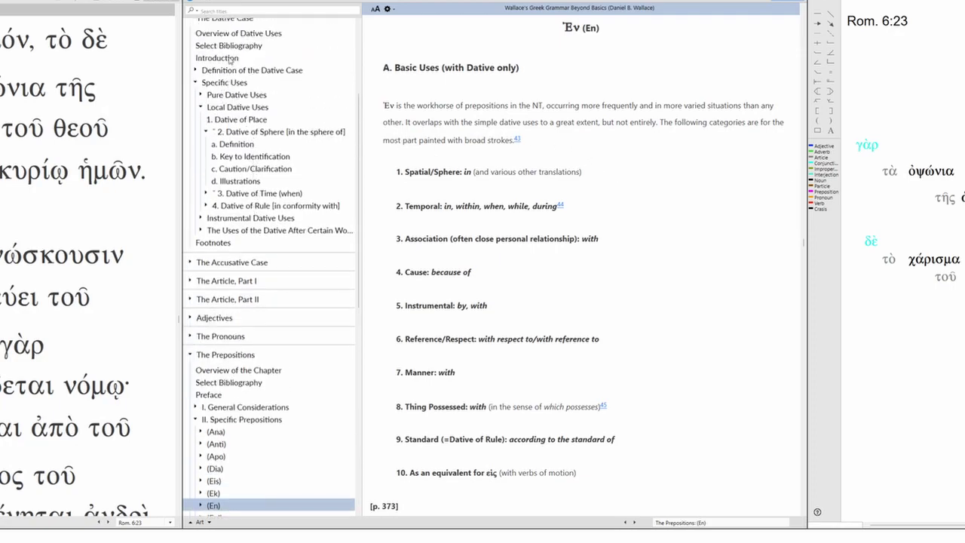
{"action": "left_click", "coordinate": [231, 71]}
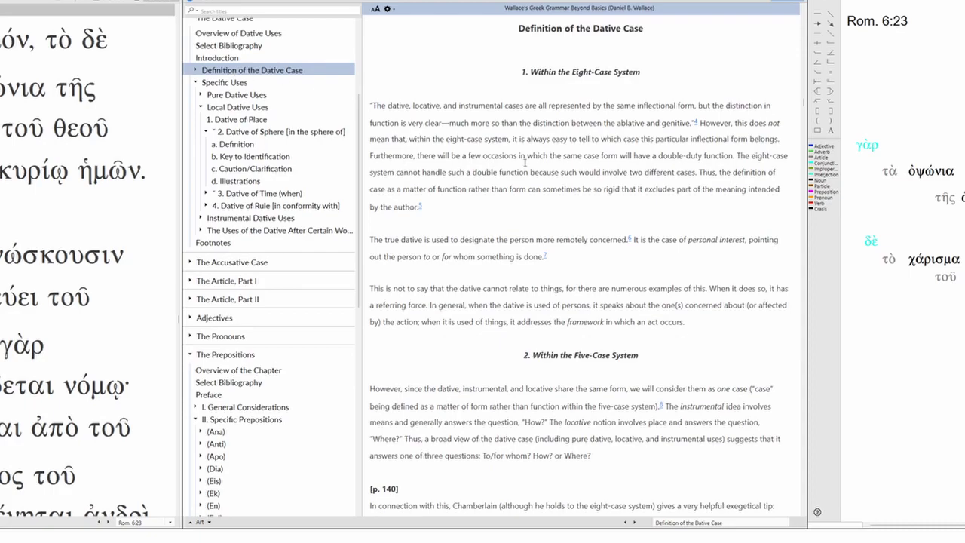
- Review the definition of the dative within the five-case system and the Dative Indirect Object use
{"action": "scroll", "coordinate": [530, 155], "scroll_direction": "down", "scroll_amount": 3}
{"action": "scroll", "coordinate": [531, 156], "scroll_direction": "down", "scroll_amount": 5}
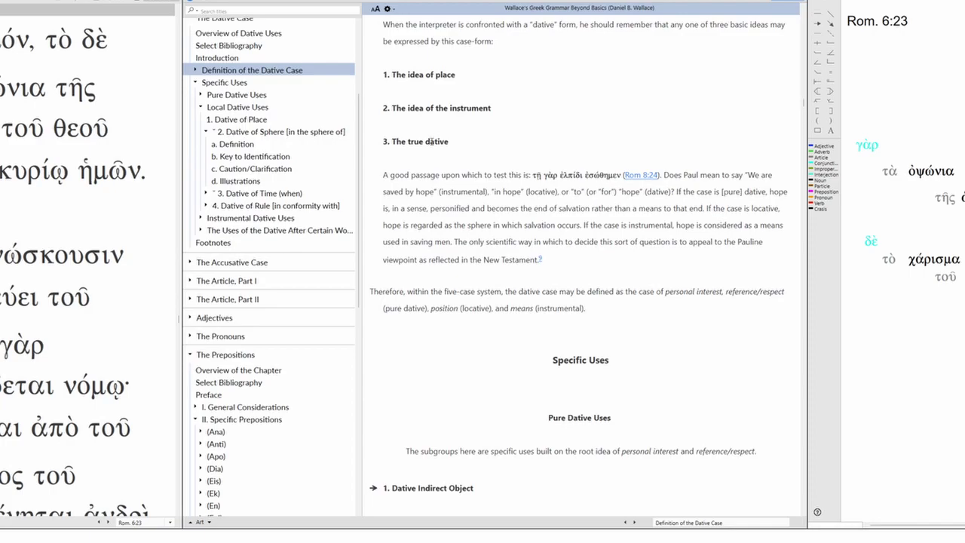
{"action": "scroll", "coordinate": [513, 162], "scroll_direction": "down", "scroll_amount": 4}
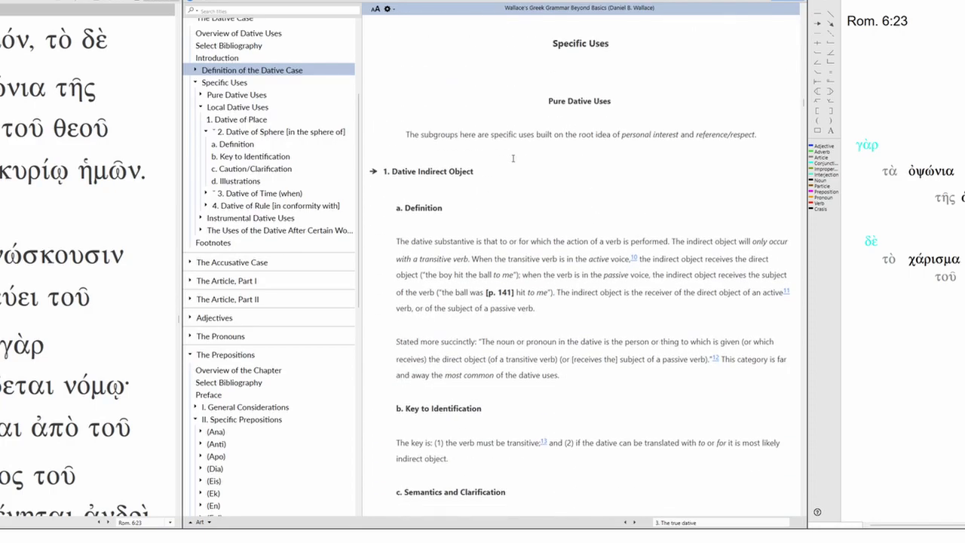
{"action": "scroll", "coordinate": [513, 159], "scroll_direction": "down", "scroll_amount": 1}
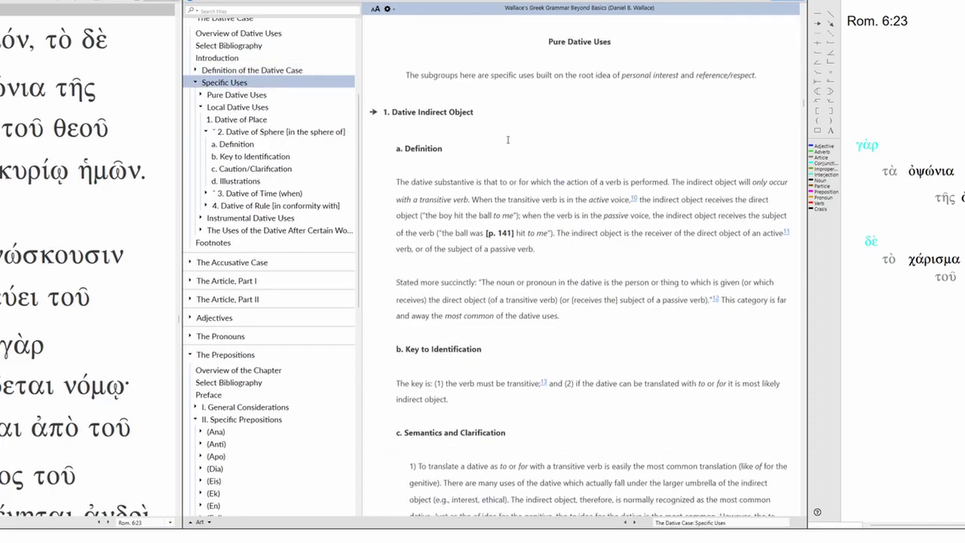
{"action": "scroll", "coordinate": [475, 124], "scroll_direction": "down", "scroll_amount": 1}
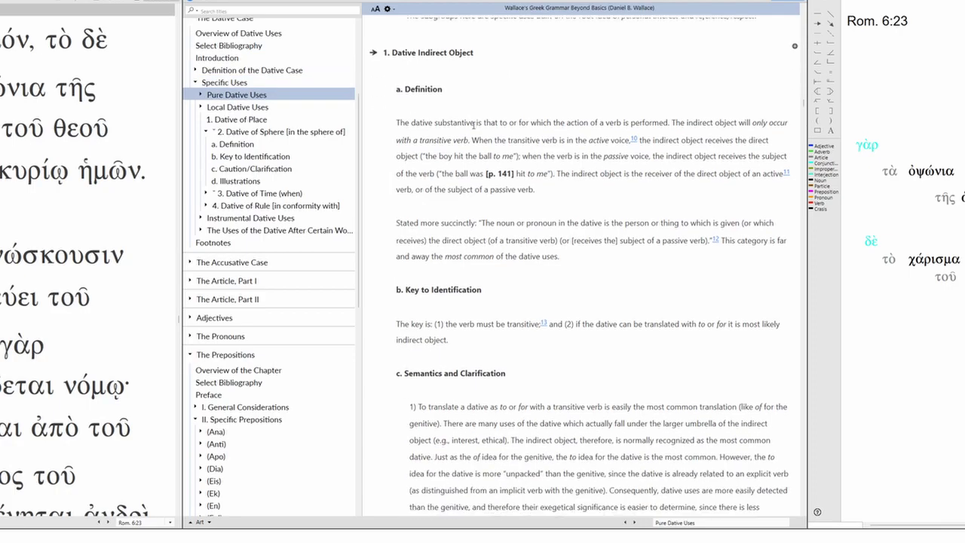
{"action": "scroll", "coordinate": [479, 122], "scroll_direction": "down", "scroll_amount": 8}
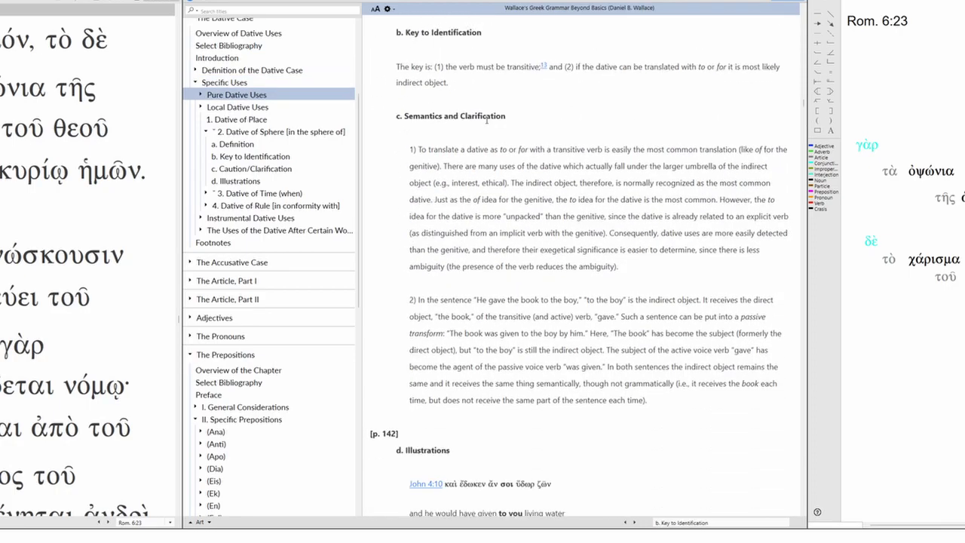
- Examine the Dative of Interest and the Dative of Reference/Respect, including their definitions, keys to identification and illustrations
{"action": "scroll", "coordinate": [487, 120], "scroll_direction": "down", "scroll_amount": 10}
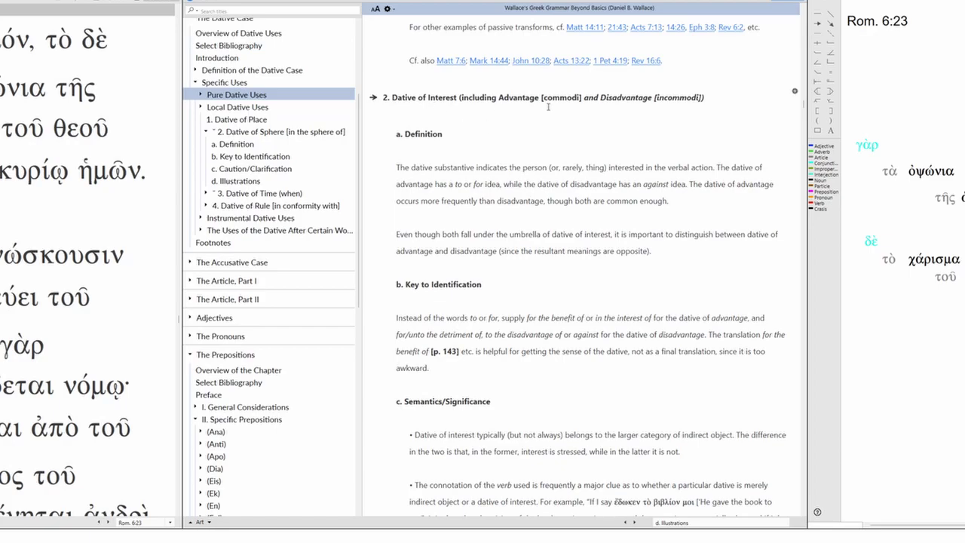
{"action": "scroll", "coordinate": [668, 188], "scroll_direction": "down", "scroll_amount": 6}
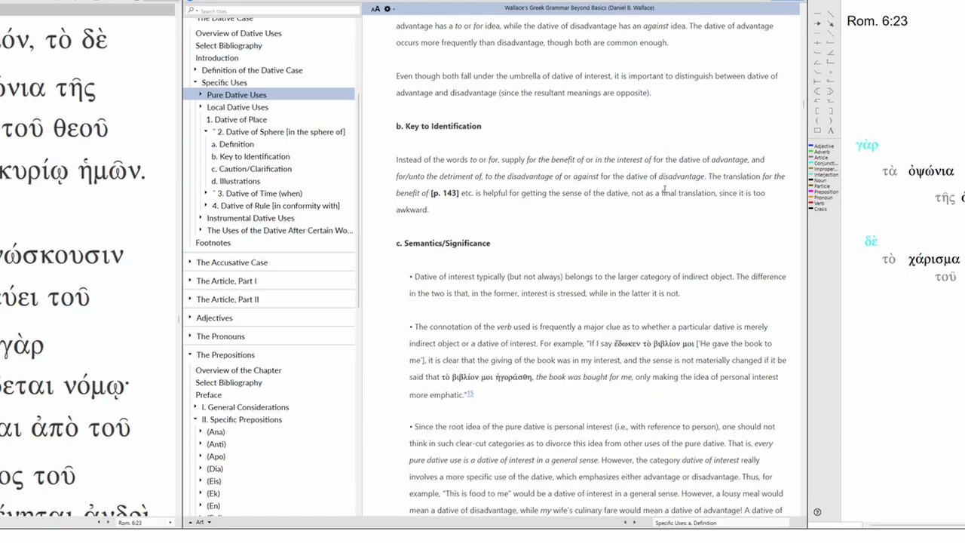
{"action": "scroll", "coordinate": [666, 187], "scroll_direction": "down", "scroll_amount": 12}
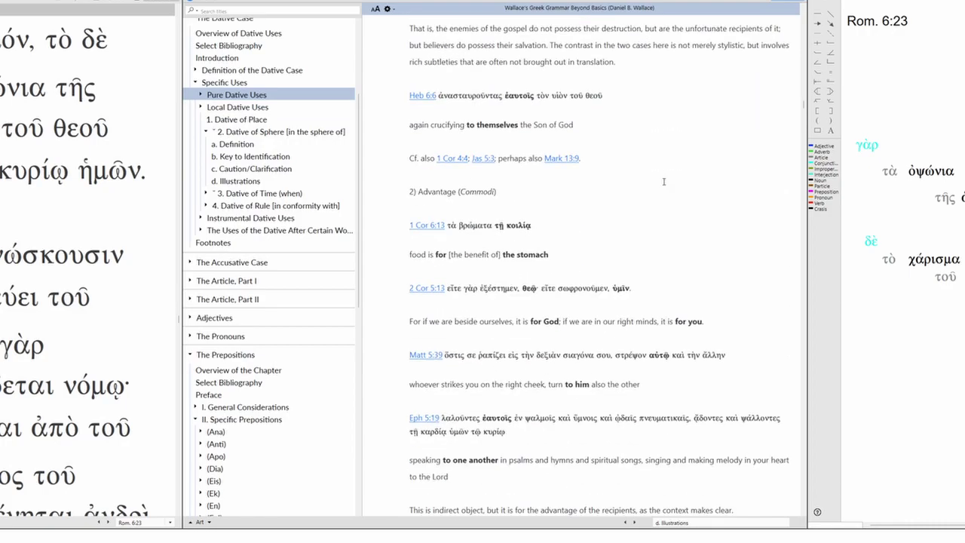
{"action": "scroll", "coordinate": [658, 185], "scroll_direction": "down", "scroll_amount": 5}
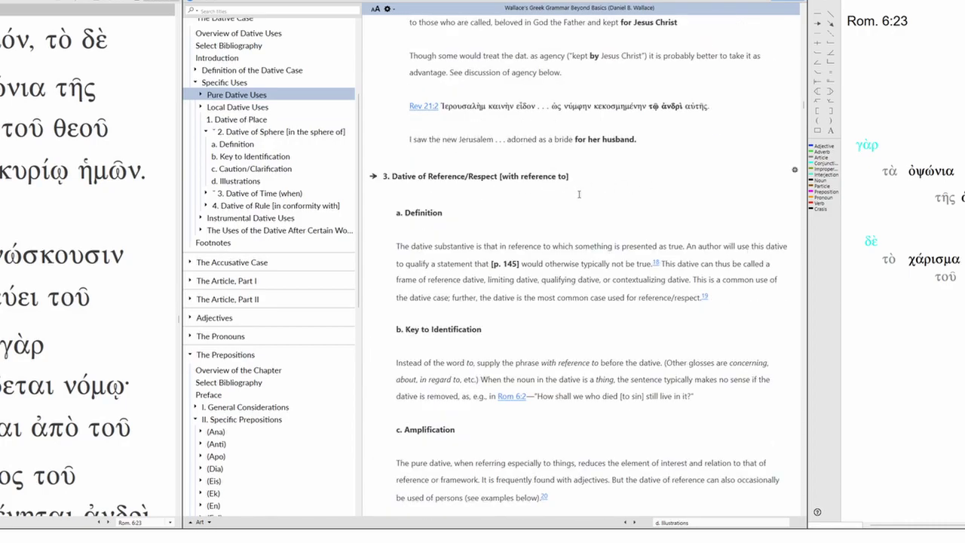
{"action": "scroll", "coordinate": [578, 192], "scroll_direction": "down", "scroll_amount": 2}
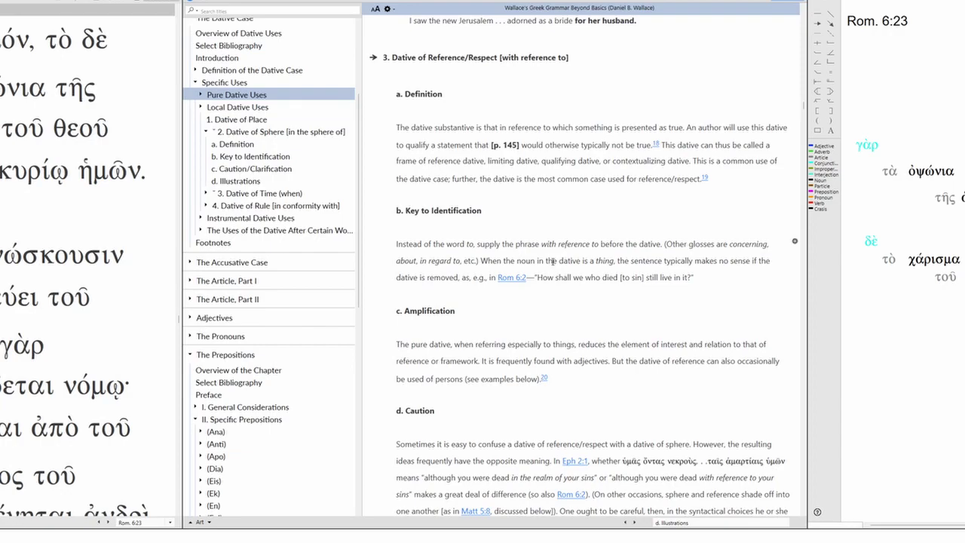
{"action": "scroll", "coordinate": [553, 261], "scroll_direction": "down", "scroll_amount": 10}
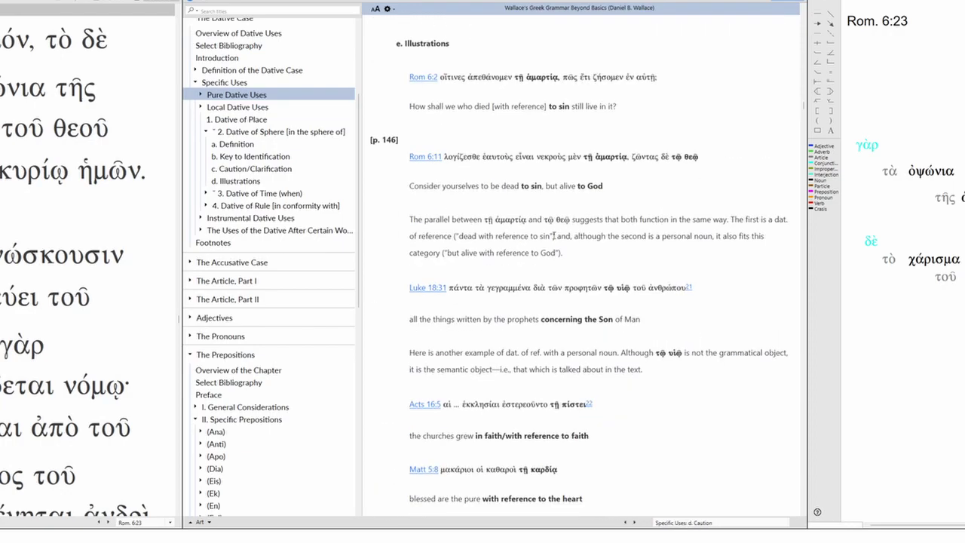
- Review the Ethical Dative and read the definition, key to identification and illustrations of the Dative of Destination
{"action": "scroll", "coordinate": [555, 234], "scroll_direction": "down", "scroll_amount": 12}
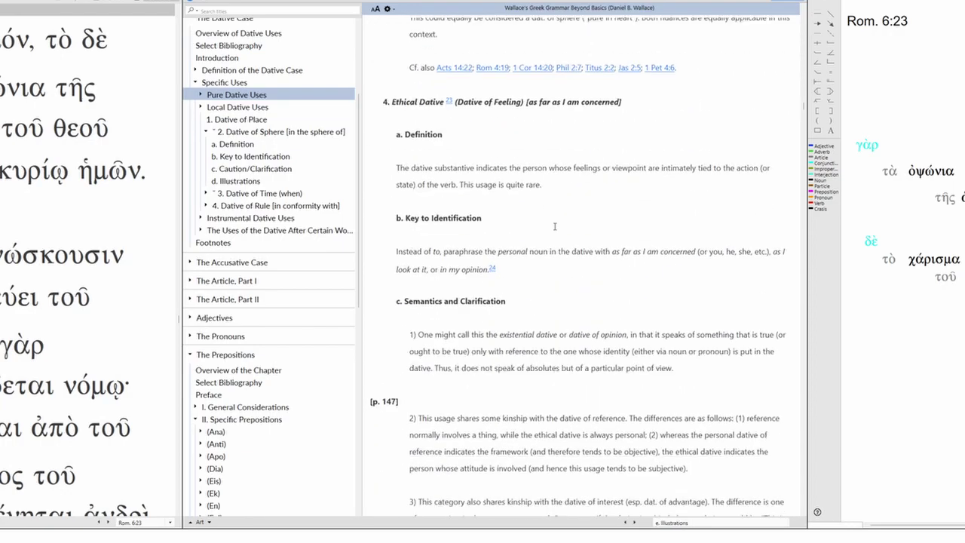
{"action": "scroll", "coordinate": [555, 226], "scroll_direction": "down", "scroll_amount": 10}
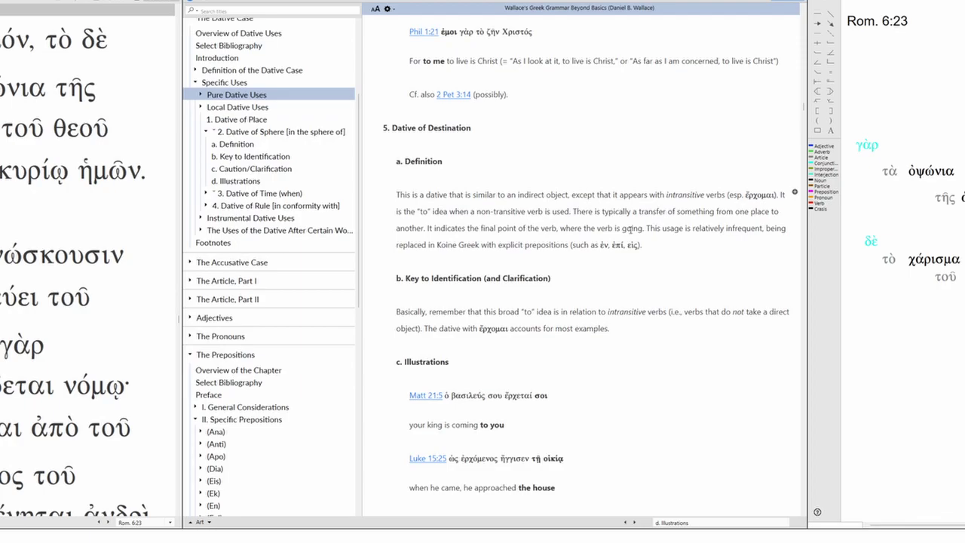
{"action": "scroll", "coordinate": [629, 229], "scroll_direction": "down", "scroll_amount": 3}
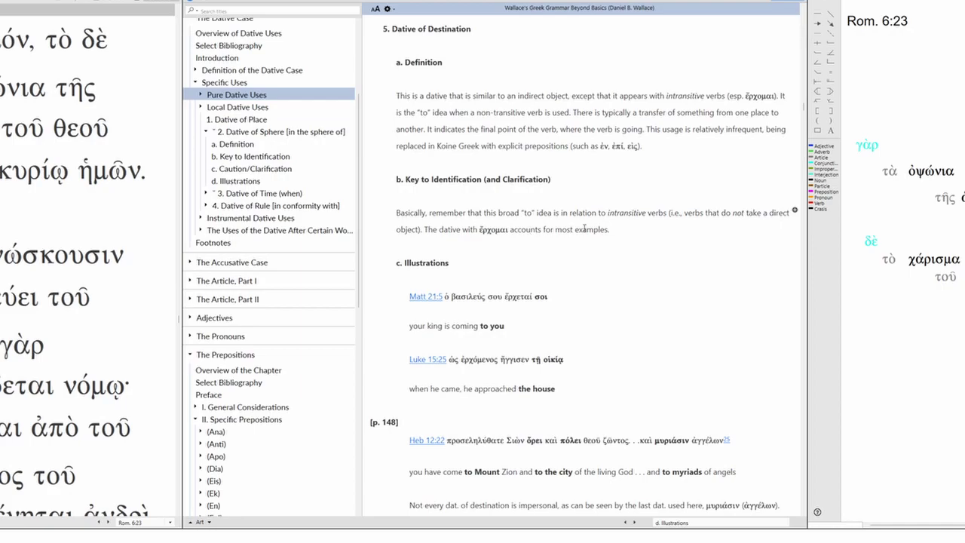
{"action": "scroll", "coordinate": [653, 234], "scroll_direction": "down", "scroll_amount": 1}
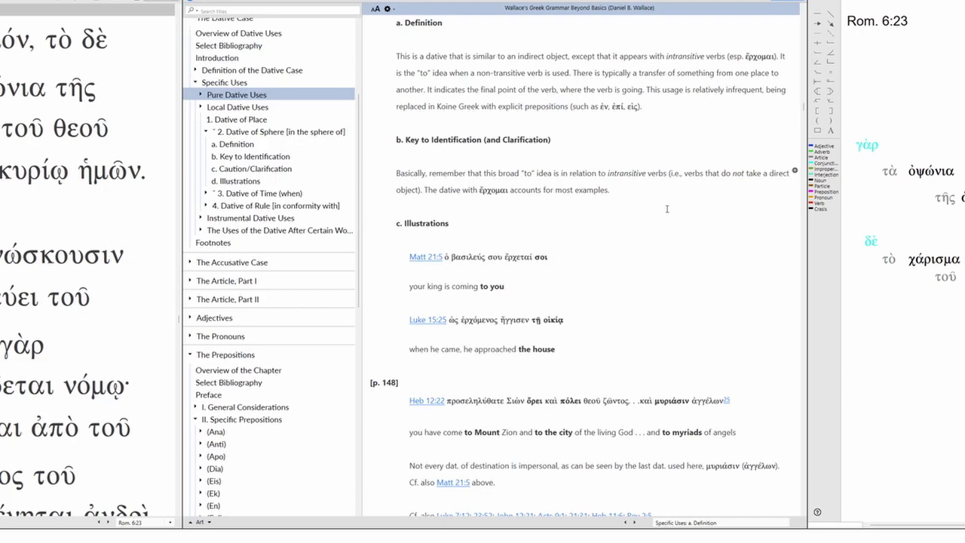
{"action": "scroll", "coordinate": [666, 209], "scroll_direction": "down", "scroll_amount": 3}
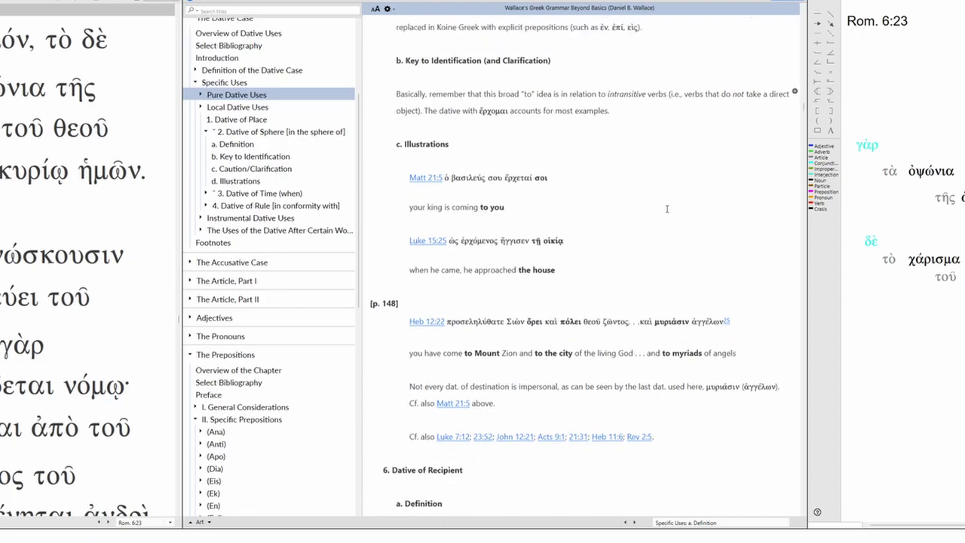
- Examine the Dative of Recipient, selecting "verbless constructions" and the words around "personal" in its key to identification
{"action": "scroll", "coordinate": [666, 208], "scroll_direction": "down", "scroll_amount": 10}
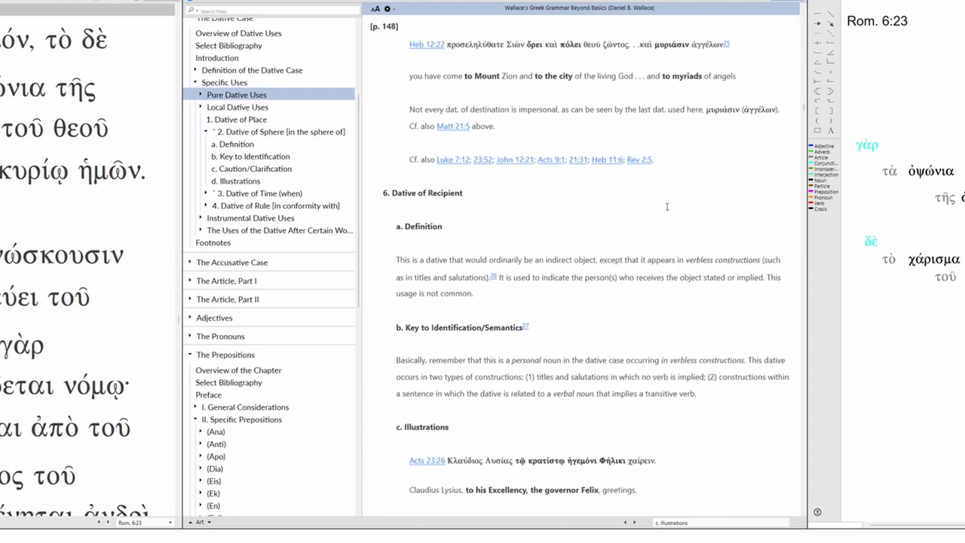
{"action": "scroll", "coordinate": [667, 206], "scroll_direction": "down", "scroll_amount": 4}
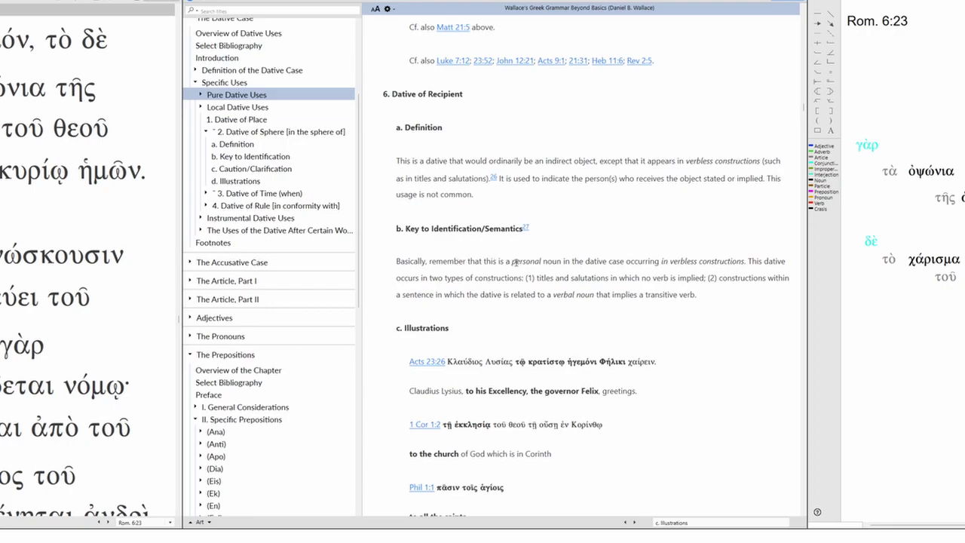
{"action": "scroll", "coordinate": [640, 238], "scroll_direction": "down", "scroll_amount": 1}
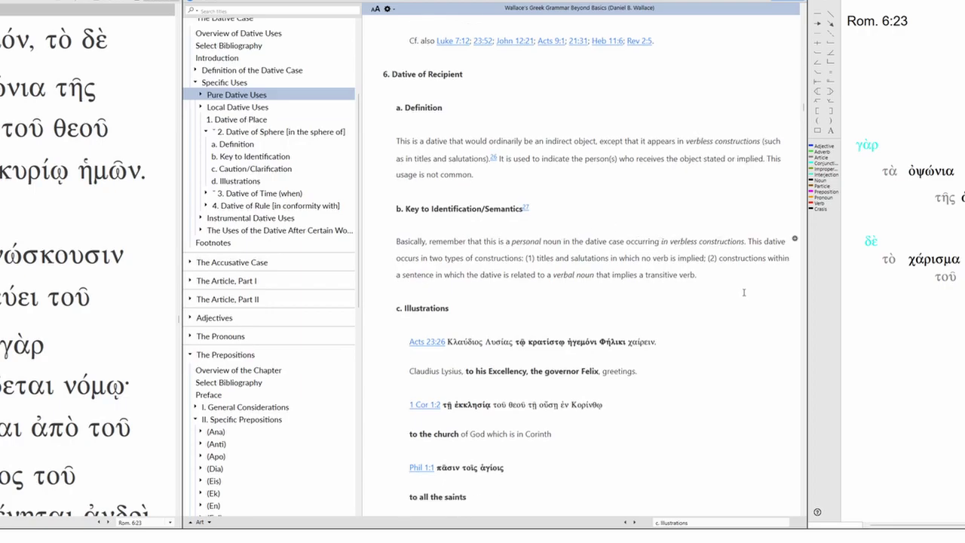
{"action": "left_click_drag", "start_coordinate": [670, 242], "coordinate": [745, 245]}
{"action": "left_click", "coordinate": [637, 243]}
{"action": "left_click_drag", "start_coordinate": [505, 243], "coordinate": [552, 243]}
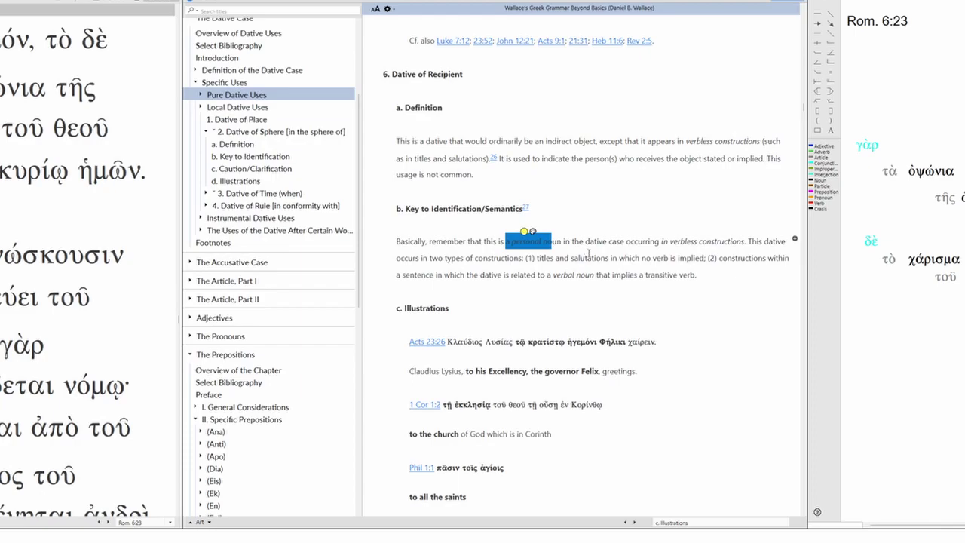
{"action": "left_click", "coordinate": [767, 292]}
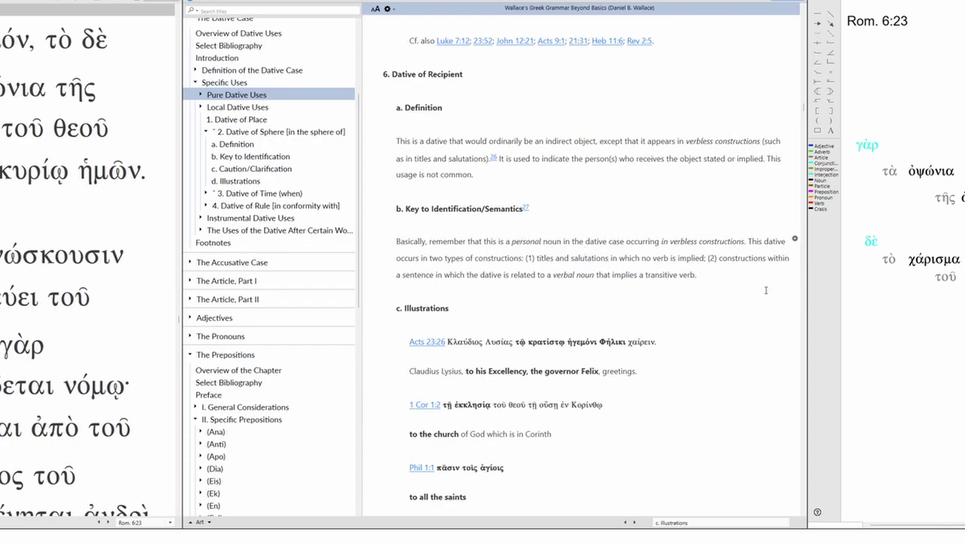
- Check the Dative of Recipient's illustrations against its key to identification, selecting the word "titles" in the list of constructions
{"action": "scroll", "coordinate": [766, 290], "scroll_direction": "down", "scroll_amount": 3}
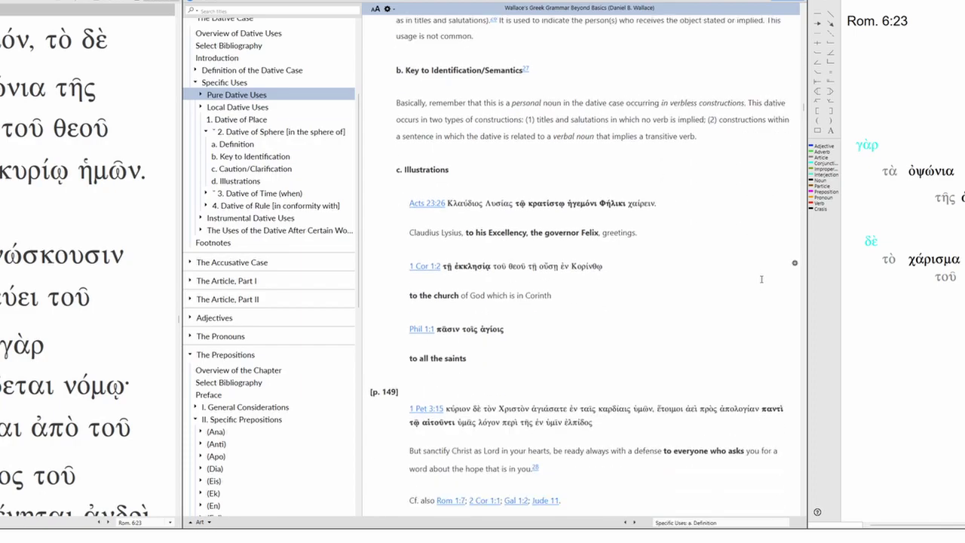
{"action": "scroll", "coordinate": [761, 275], "scroll_direction": "down", "scroll_amount": 2}
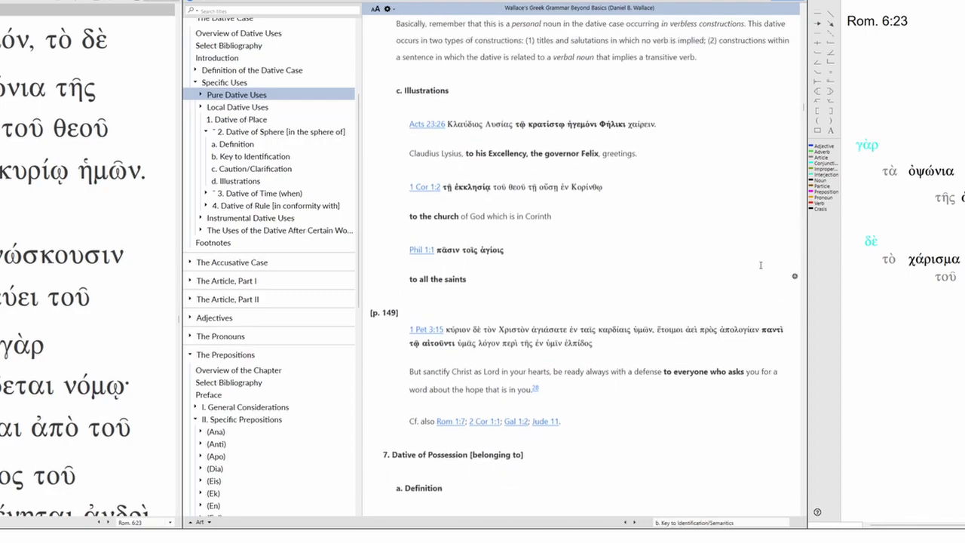
{"action": "double_click", "coordinate": [542, 40]}
{"action": "left_click", "coordinate": [729, 66]}
{"action": "scroll", "coordinate": [726, 115], "scroll_direction": "down", "scroll_amount": 1}
{"action": "scroll", "coordinate": [725, 113], "scroll_direction": "down", "scroll_amount": 6}
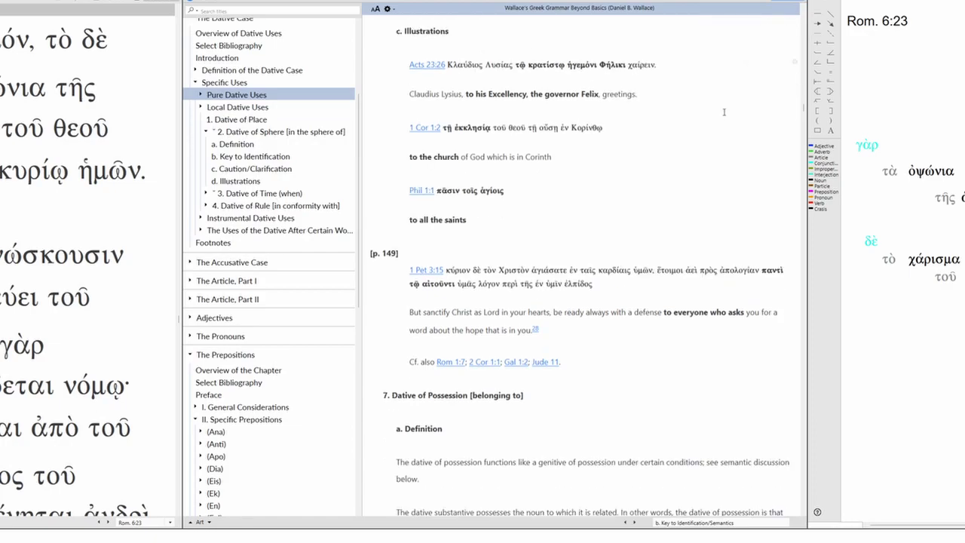
{"action": "scroll", "coordinate": [725, 98], "scroll_direction": "up", "scroll_amount": 2}
{"action": "scroll", "coordinate": [725, 98], "scroll_direction": "up", "scroll_amount": 4}
- Examine the Dative of Possession, selecting part of the glosses "possessed by or belonging to", and look through its illustrations
{"action": "scroll", "coordinate": [725, 99], "scroll_direction": "down", "scroll_amount": 10}
{"action": "scroll", "coordinate": [726, 99], "scroll_direction": "down", "scroll_amount": 9}
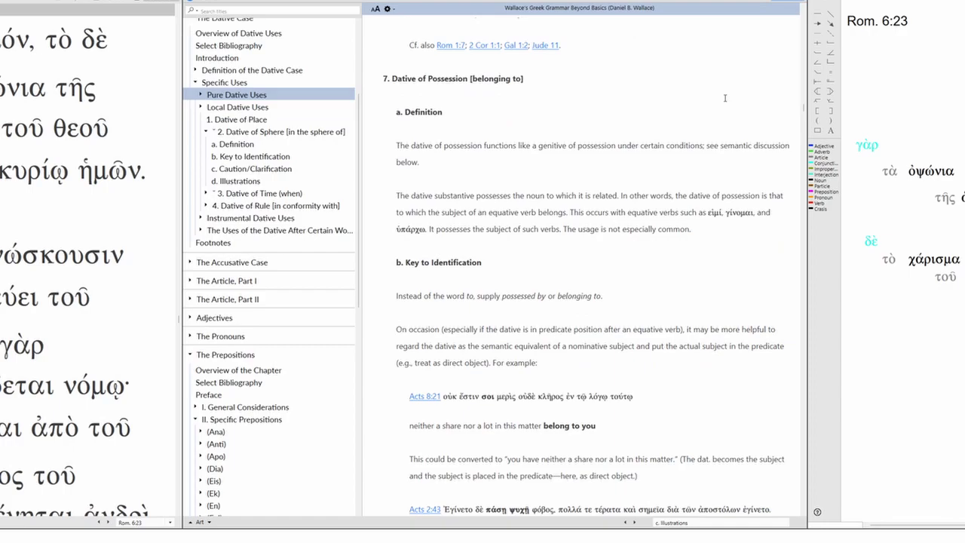
{"action": "scroll", "coordinate": [725, 98], "scroll_direction": "down", "scroll_amount": 5}
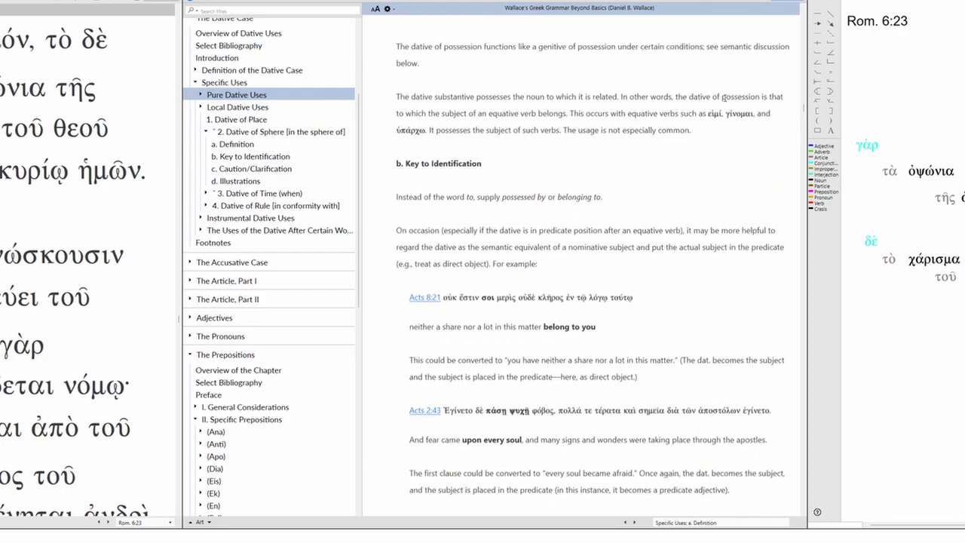
{"action": "left_click_drag", "start_coordinate": [526, 199], "coordinate": [592, 198]}
{"action": "left_click", "coordinate": [549, 187]}
{"action": "scroll", "coordinate": [664, 209], "scroll_direction": "down", "scroll_amount": 10}
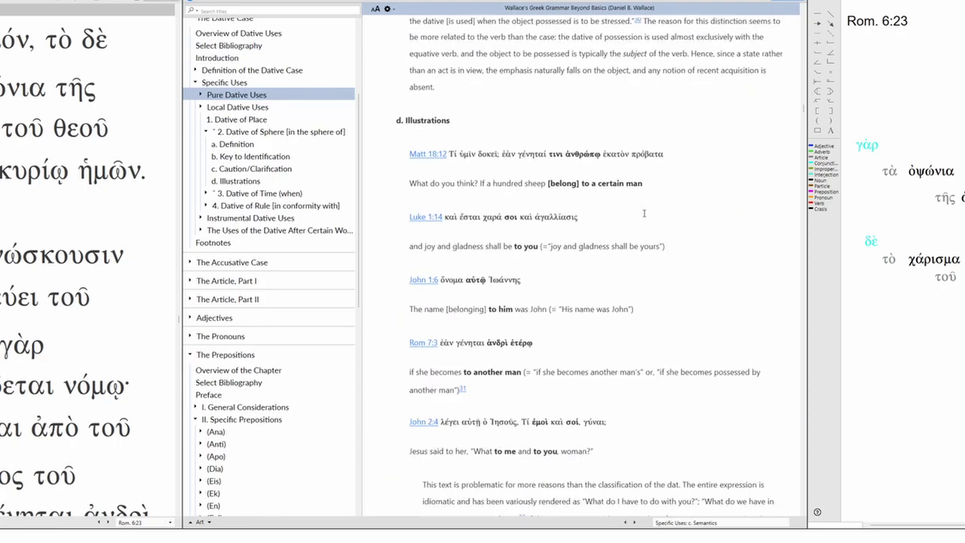
- Review the Dative of Thing Possessed and the Predicate Dative with its participial equative verb
{"action": "scroll", "coordinate": [644, 214], "scroll_direction": "down", "scroll_amount": 10}
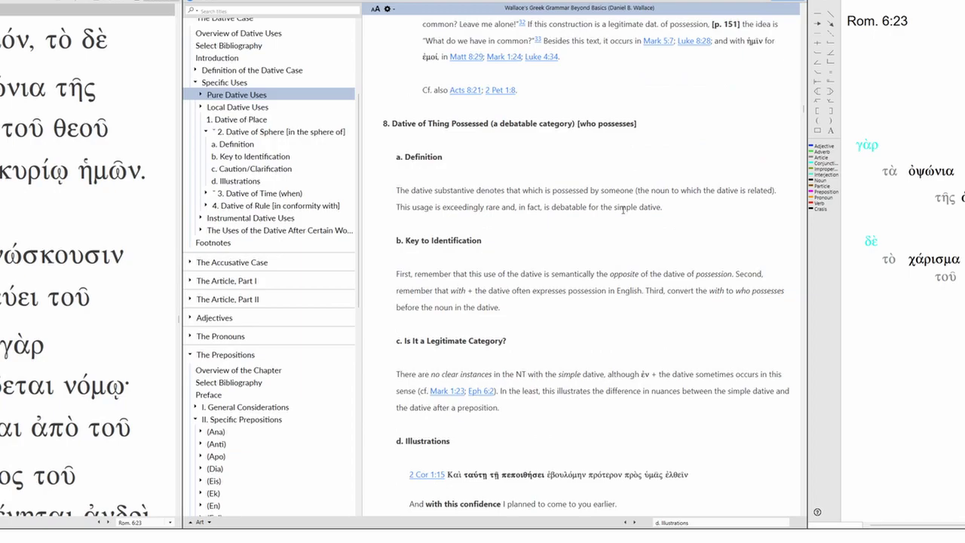
{"action": "scroll", "coordinate": [612, 230], "scroll_direction": "down", "scroll_amount": 2}
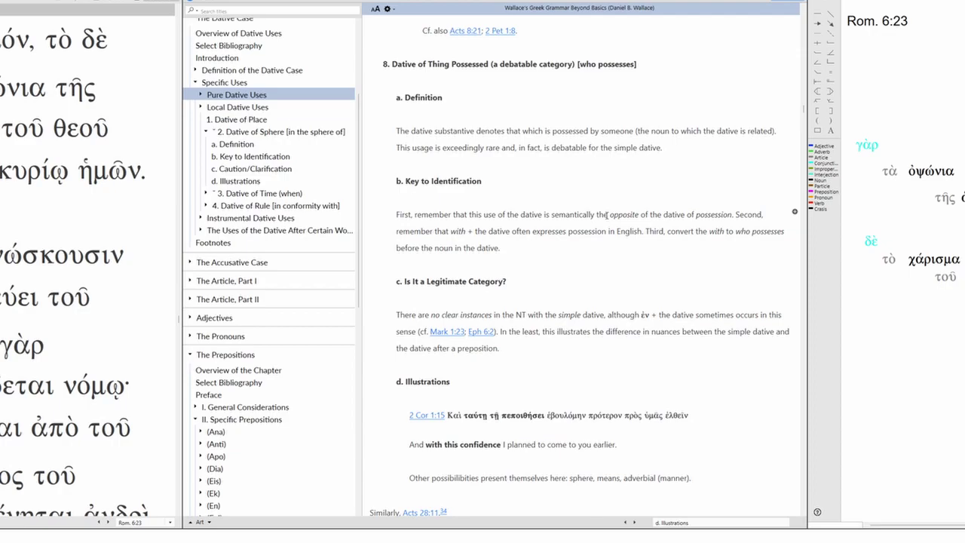
{"action": "scroll", "coordinate": [608, 215], "scroll_direction": "down", "scroll_amount": 12}
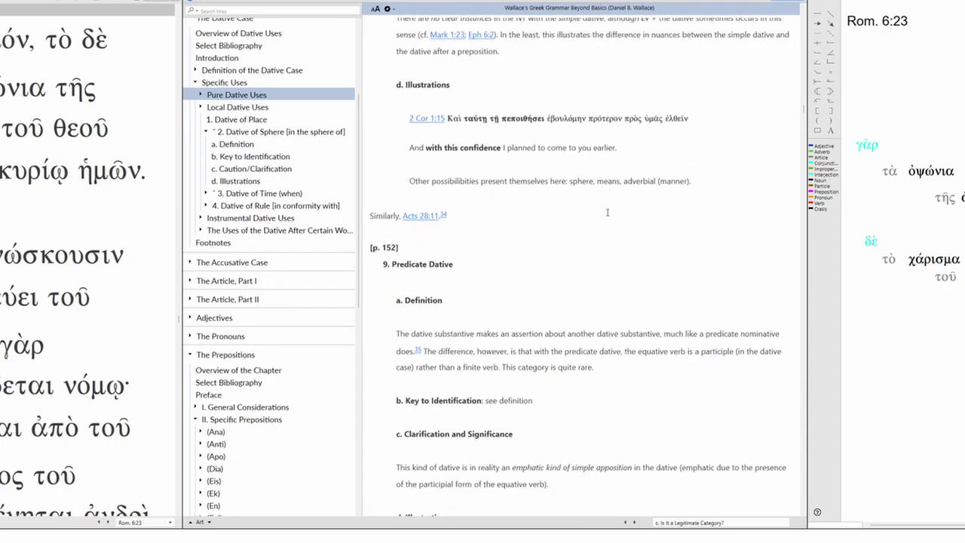
{"action": "scroll", "coordinate": [608, 215], "scroll_direction": "down", "scroll_amount": 3}
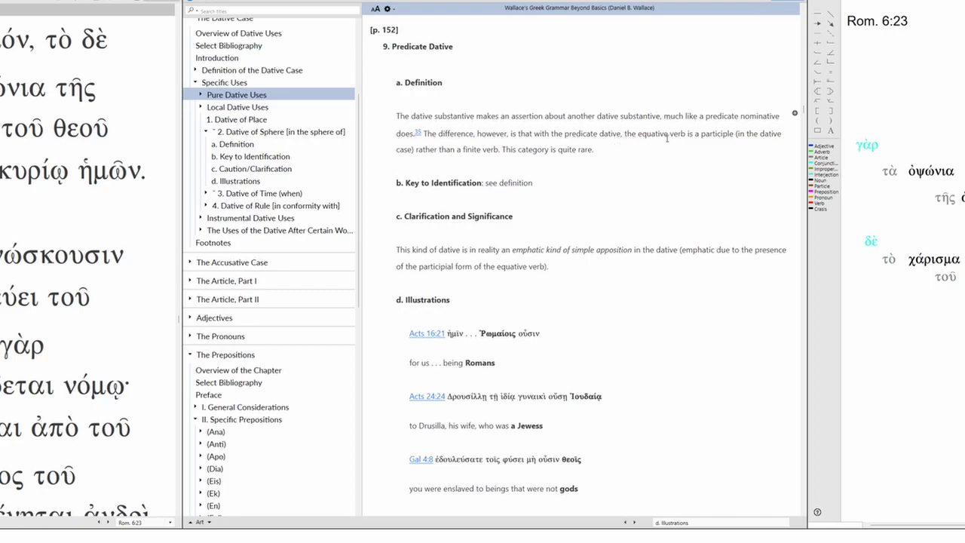
{"action": "left_click", "coordinate": [714, 136]}
- Read the Dative in Simple Apposition section with its Rom 6:23 illustration, and continue to the Dative of Sphere under Local Dative Uses
{"action": "scroll", "coordinate": [718, 165], "scroll_direction": "down", "scroll_amount": 5}
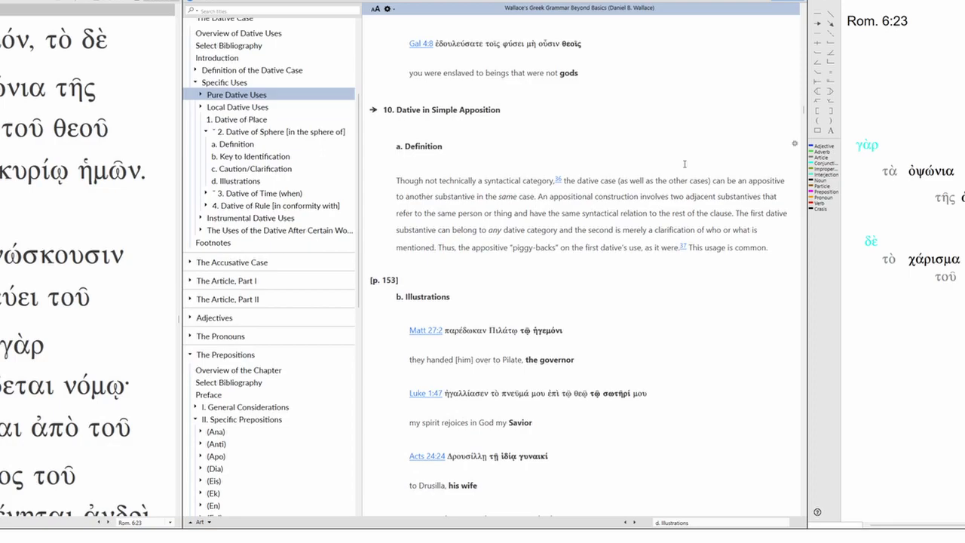
{"action": "scroll", "coordinate": [685, 164], "scroll_direction": "down", "scroll_amount": 1}
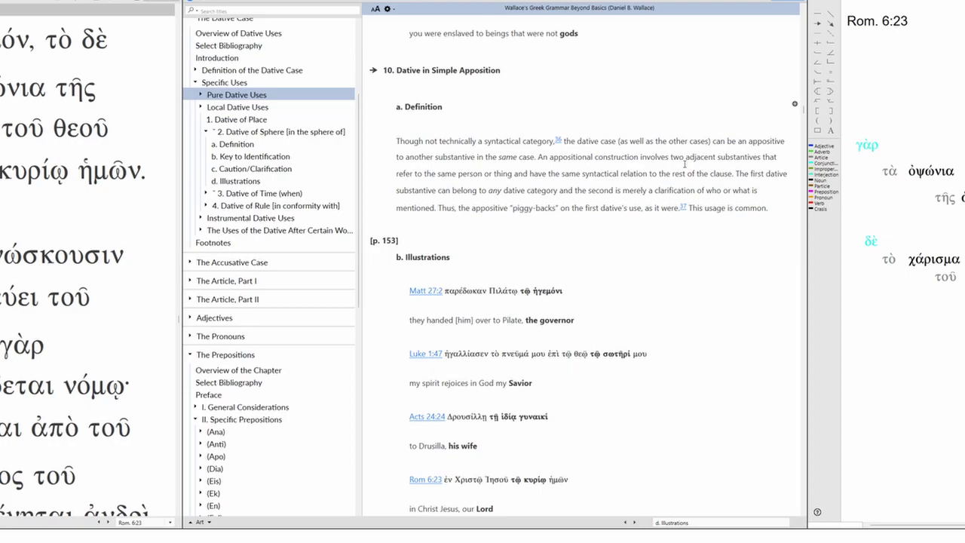
{"action": "scroll", "coordinate": [684, 165], "scroll_direction": "down", "scroll_amount": 8}
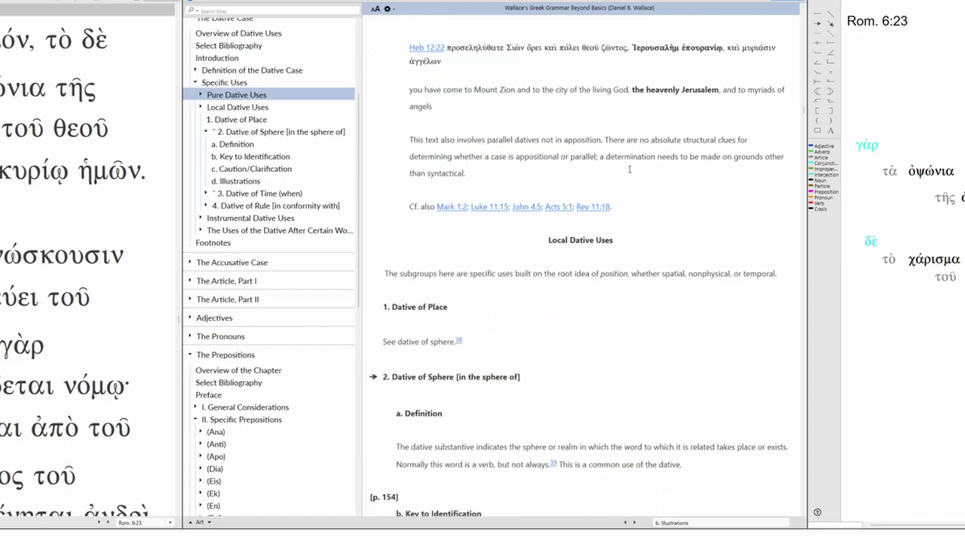
{"action": "scroll", "coordinate": [628, 169], "scroll_direction": "down", "scroll_amount": 2}
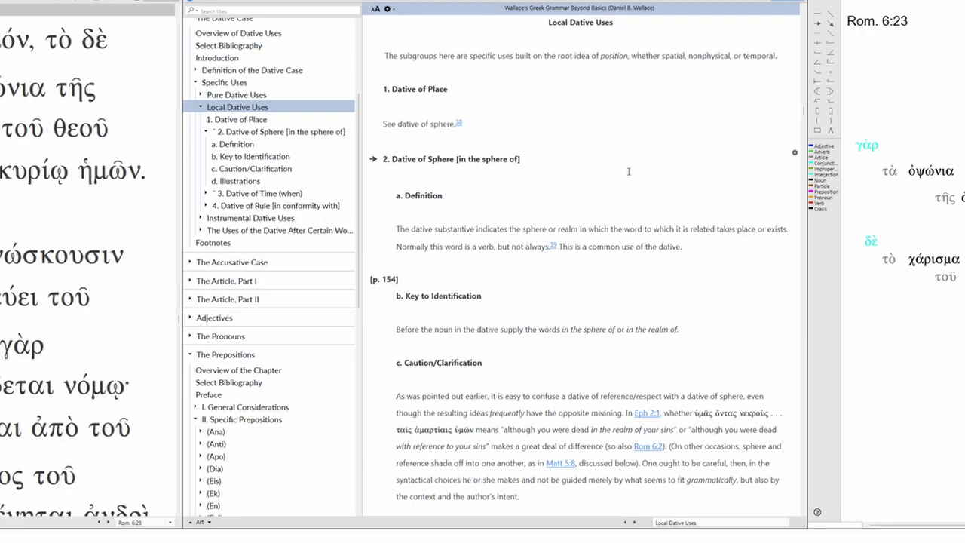
- Read the Dative of Sphere's definition and key to identification, comparing them with κυρίῳ ἡμῶν in the Greek text of Rom 6:23
{"action": "scroll", "coordinate": [452, 84], "scroll_direction": "down", "scroll_amount": 1}
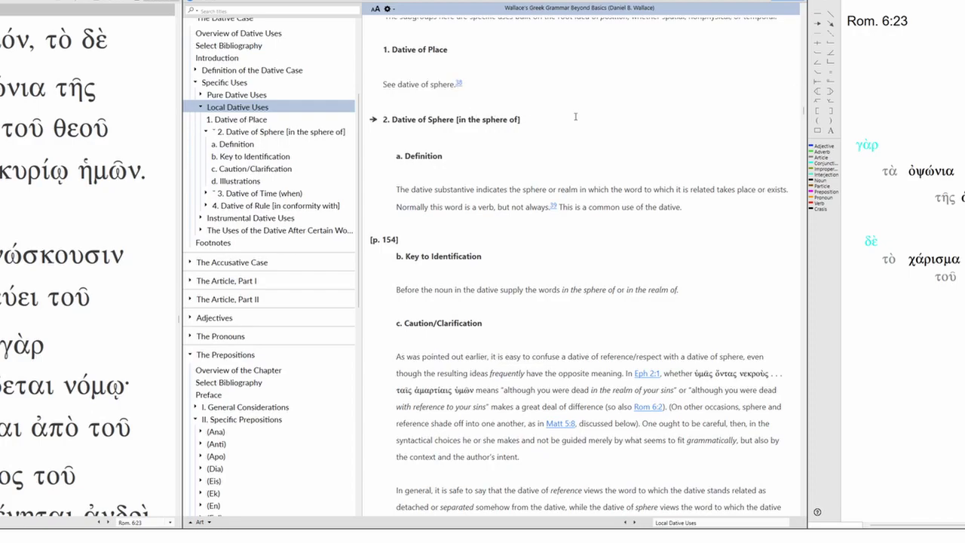
{"action": "scroll", "coordinate": [575, 118], "scroll_direction": "down", "scroll_amount": 2}
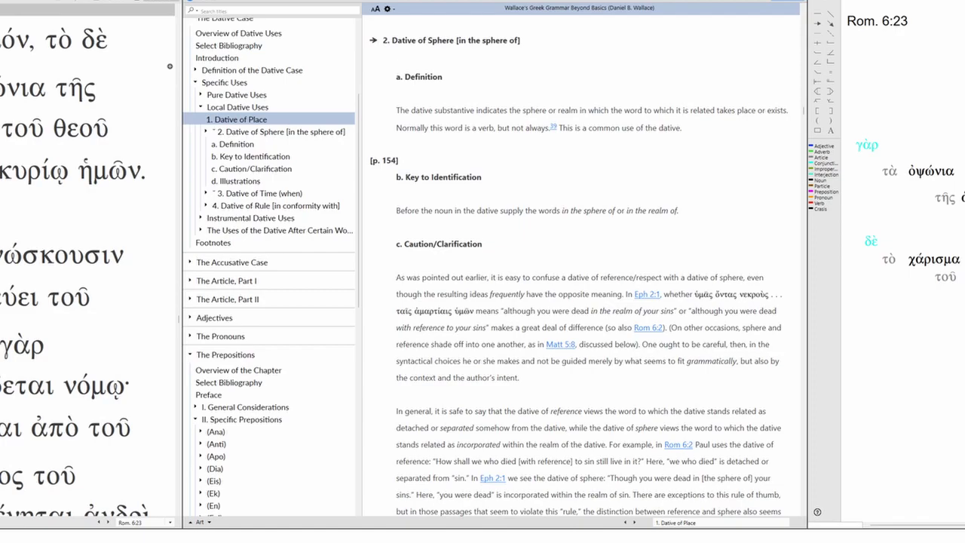
{"action": "left_click", "coordinate": [34, 171]}
{"action": "left_click", "coordinate": [98, 172]}
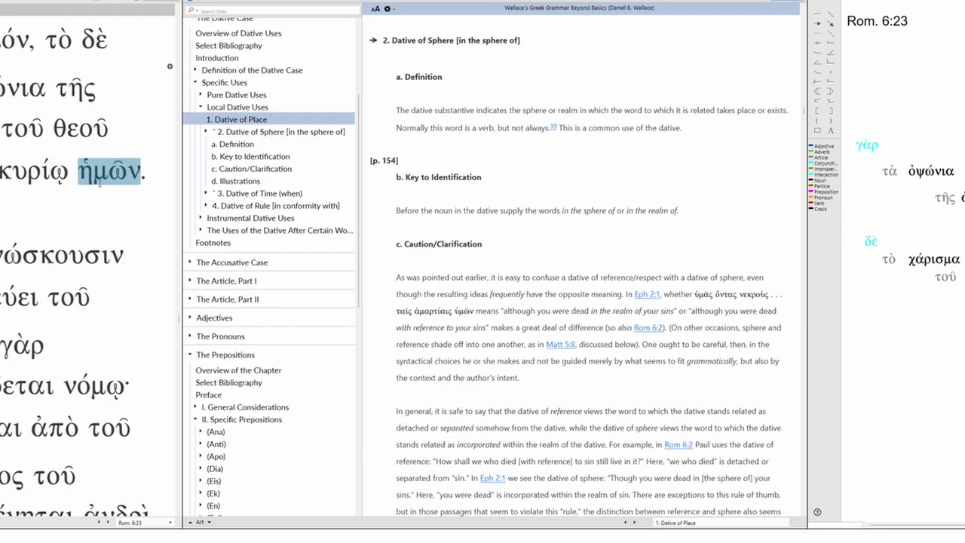
{"action": "left_click", "coordinate": [34, 171]}
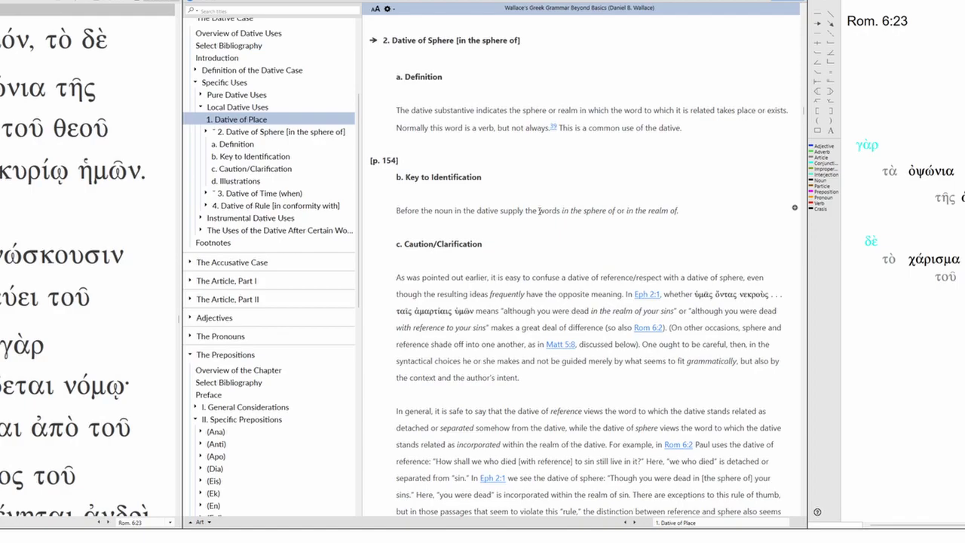
- Study the Dative of Sphere's caution on distinguishing it from the dative of reference, and look through its illustrations
{"action": "scroll", "coordinate": [601, 164], "scroll_direction": "down", "scroll_amount": 2}
{"action": "scroll", "coordinate": [640, 148], "scroll_direction": "down", "scroll_amount": 1}
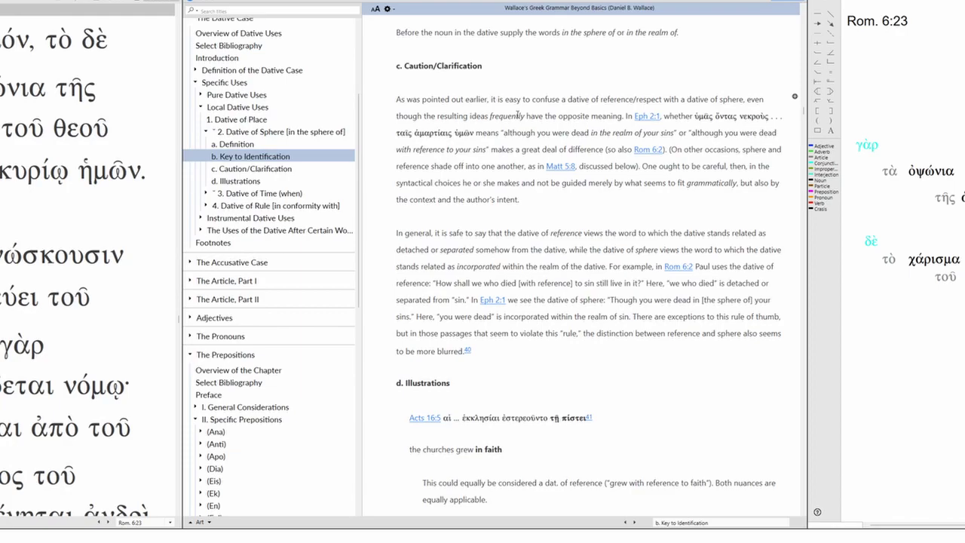
{"action": "scroll", "coordinate": [632, 213], "scroll_direction": "down", "scroll_amount": 1}
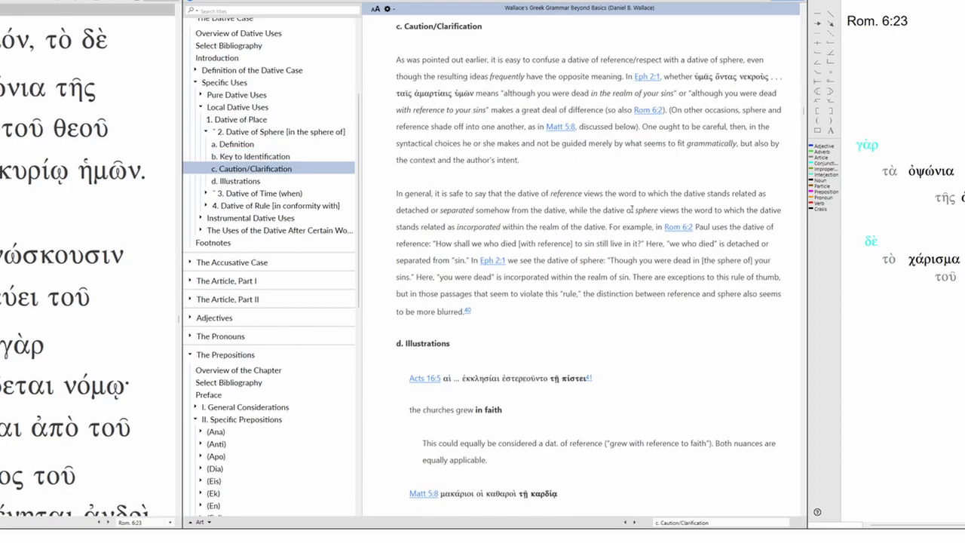
{"action": "scroll", "coordinate": [632, 210], "scroll_direction": "down", "scroll_amount": 1}
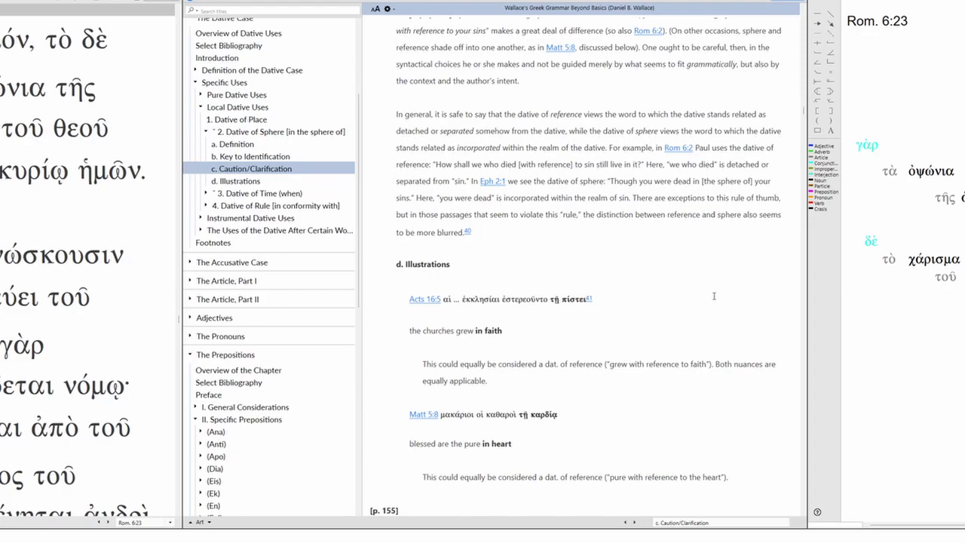
{"action": "scroll", "coordinate": [715, 290], "scroll_direction": "down", "scroll_amount": 5}
{"action": "scroll", "coordinate": [716, 287], "scroll_direction": "down", "scroll_amount": 1}
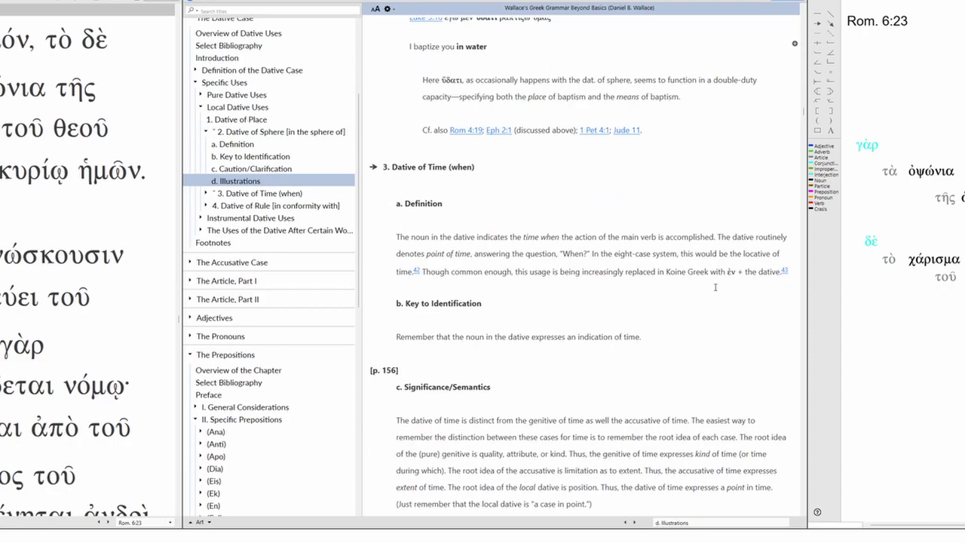
- Skim the Dative of Time and the Dative of Rule, including their illustrations
{"action": "scroll", "coordinate": [716, 287], "scroll_direction": "down", "scroll_amount": 2}
{"action": "scroll", "coordinate": [716, 287], "scroll_direction": "down", "scroll_amount": 15}
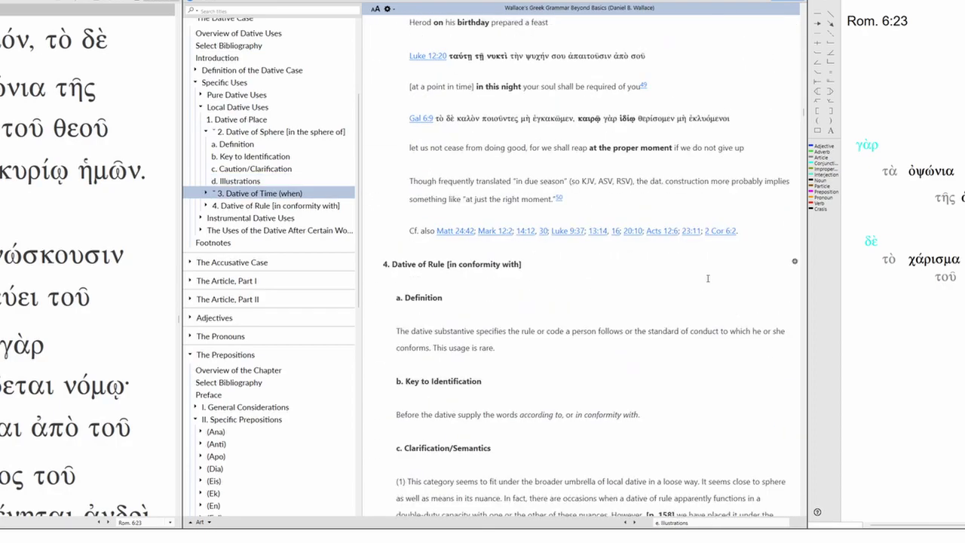
{"action": "scroll", "coordinate": [708, 278], "scroll_direction": "down", "scroll_amount": 10}
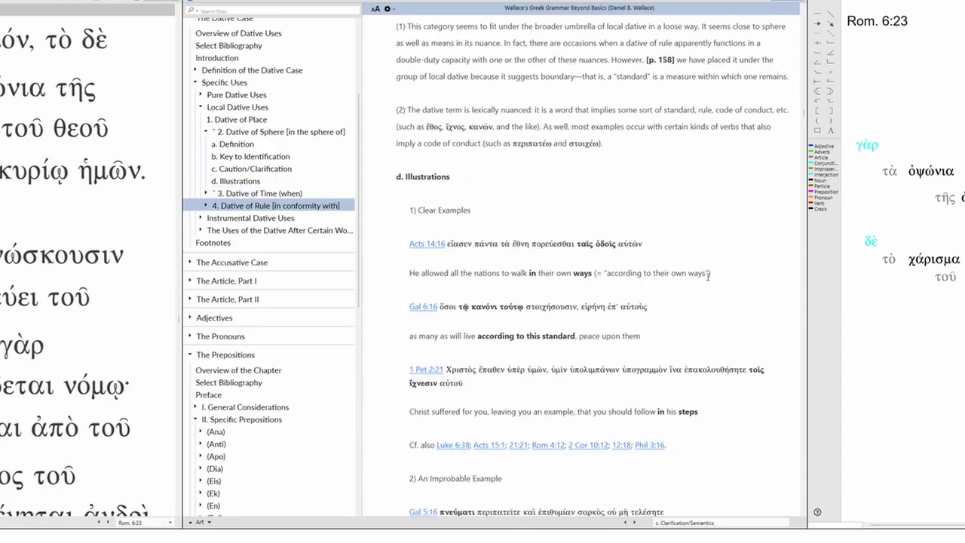
{"action": "scroll", "coordinate": [708, 278], "scroll_direction": "down", "scroll_amount": 5}
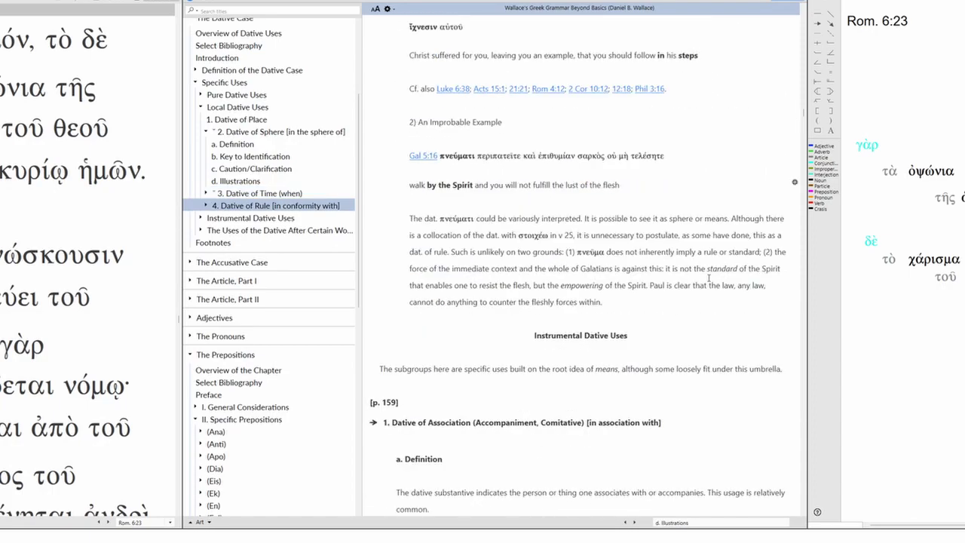
- Read the introduction to Instrumental Dative Uses, selecting the word "means", and look at the Dative of Association
{"action": "scroll", "coordinate": [708, 278], "scroll_direction": "down", "scroll_amount": 3}
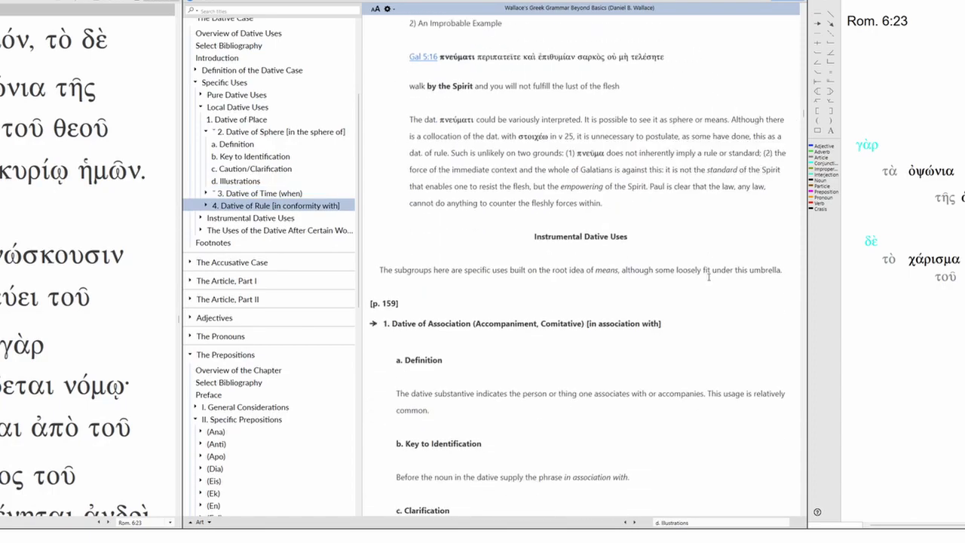
{"action": "scroll", "coordinate": [708, 276], "scroll_direction": "down", "scroll_amount": 4}
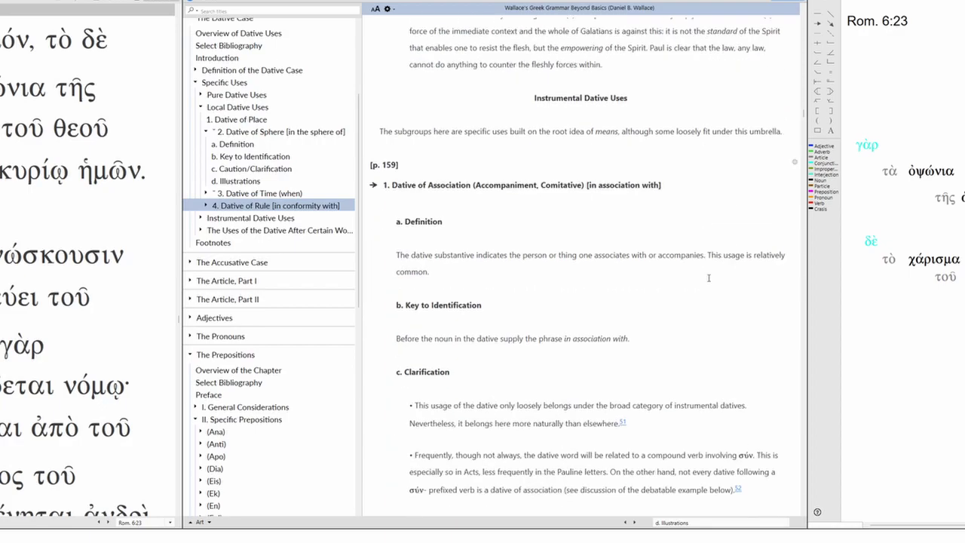
{"action": "scroll", "coordinate": [709, 278], "scroll_direction": "down", "scroll_amount": 1}
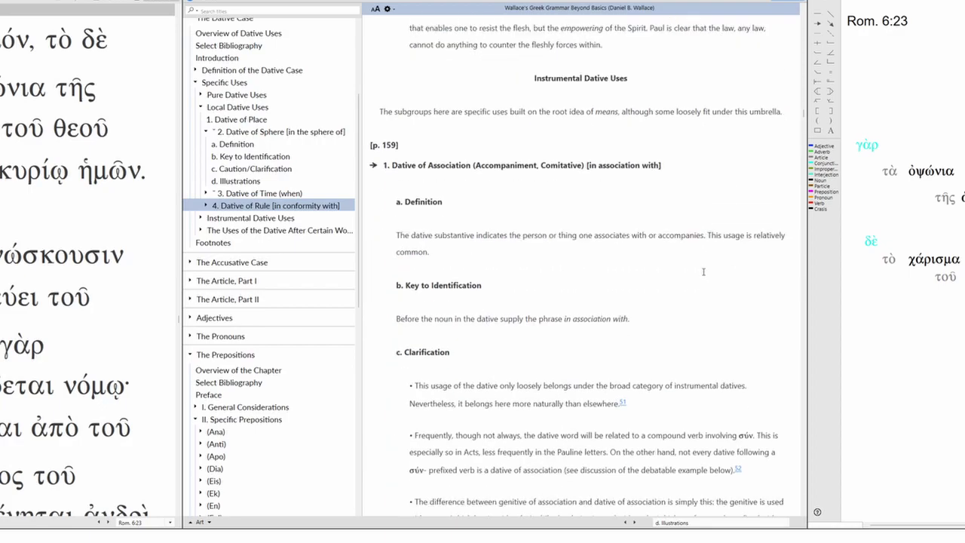
{"action": "double_click", "coordinate": [607, 112]}
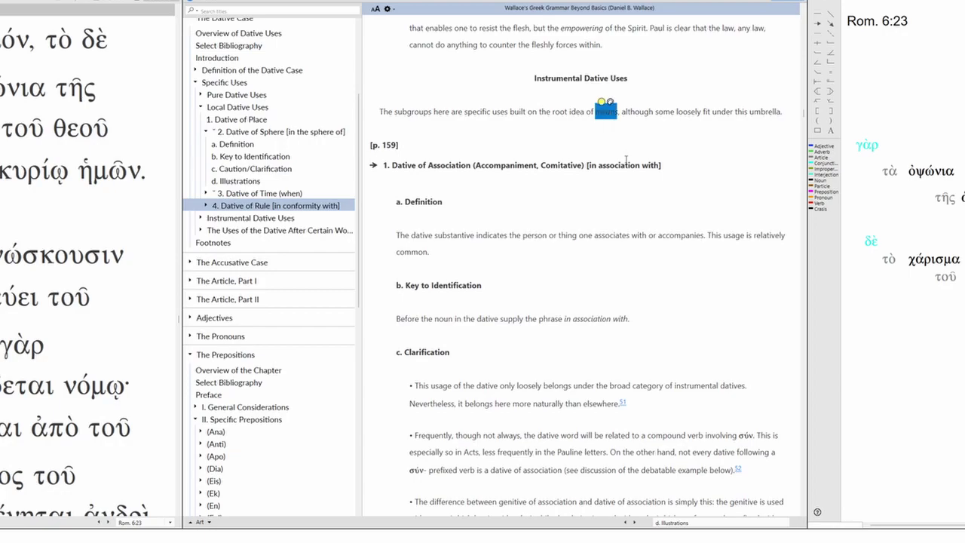
{"action": "left_click", "coordinate": [697, 170]}
{"action": "scroll", "coordinate": [697, 170], "scroll_direction": "down", "scroll_amount": 3}
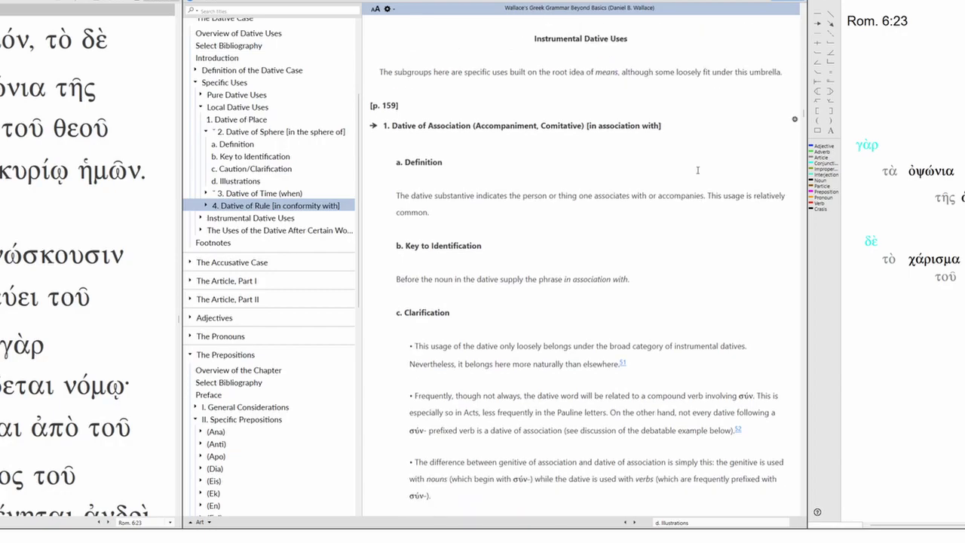
- Review the Dative of Manner and the Dative of Means/Instrument, and continue to the Dative of Agency
{"action": "scroll", "coordinate": [634, 238], "scroll_direction": "down", "scroll_amount": 15}
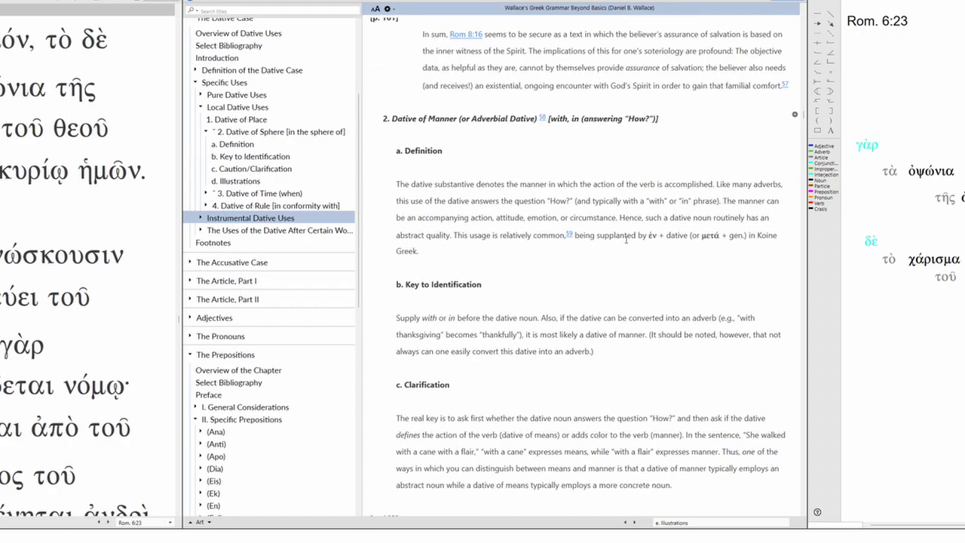
{"action": "scroll", "coordinate": [626, 240], "scroll_direction": "down", "scroll_amount": 5}
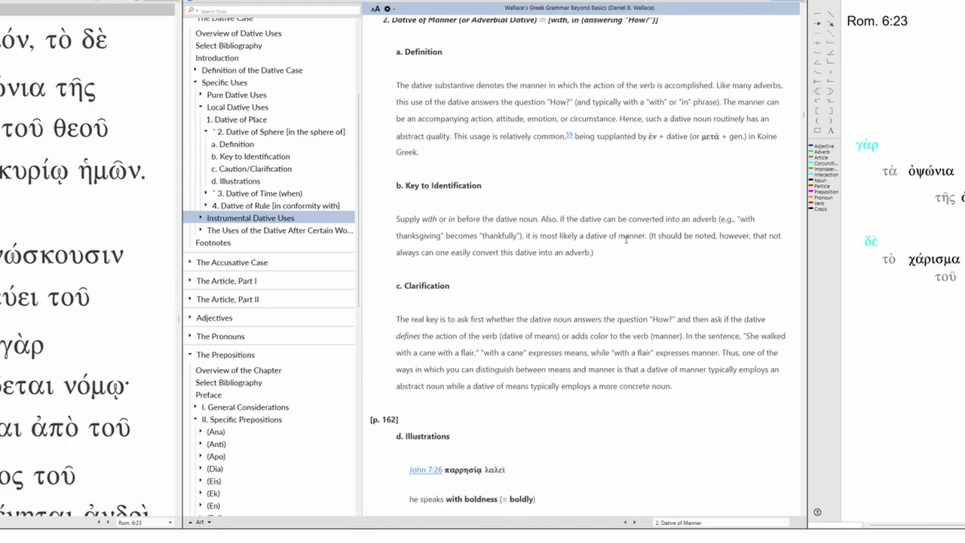
{"action": "scroll", "coordinate": [626, 240], "scroll_direction": "down", "scroll_amount": 11}
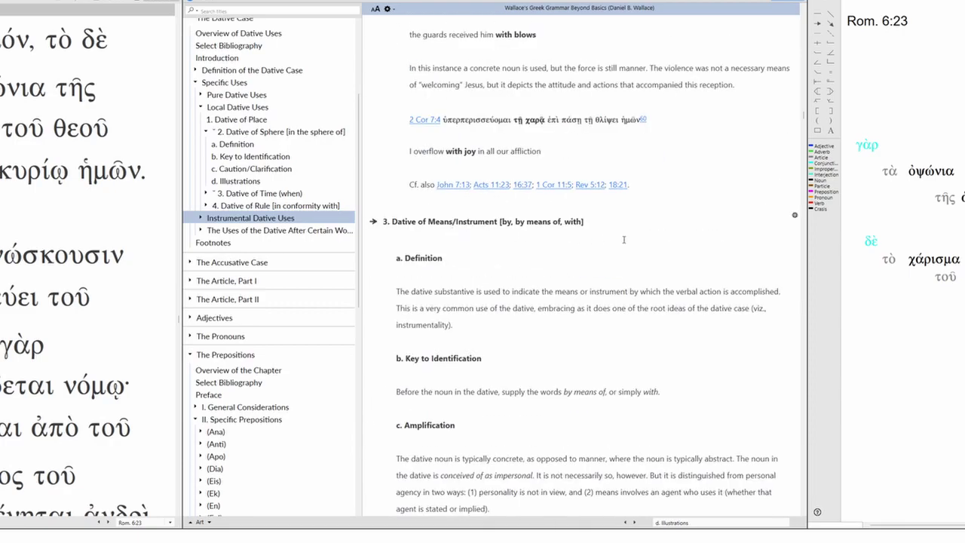
{"action": "scroll", "coordinate": [625, 236], "scroll_direction": "down", "scroll_amount": 10}
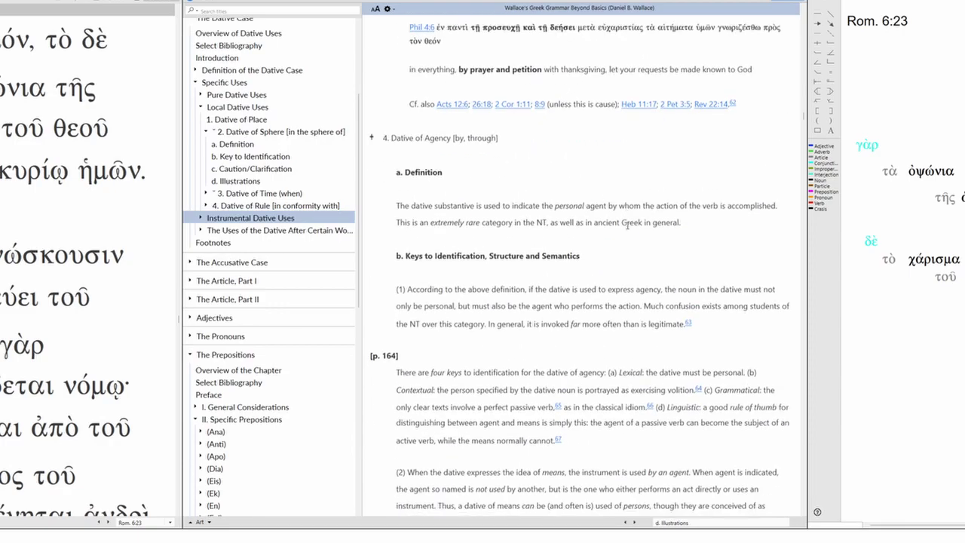
- Examine the Dative of Agency's definition and its keys to identification, structure and semantics
{"action": "scroll", "coordinate": [627, 226], "scroll_direction": "down", "scroll_amount": 1}
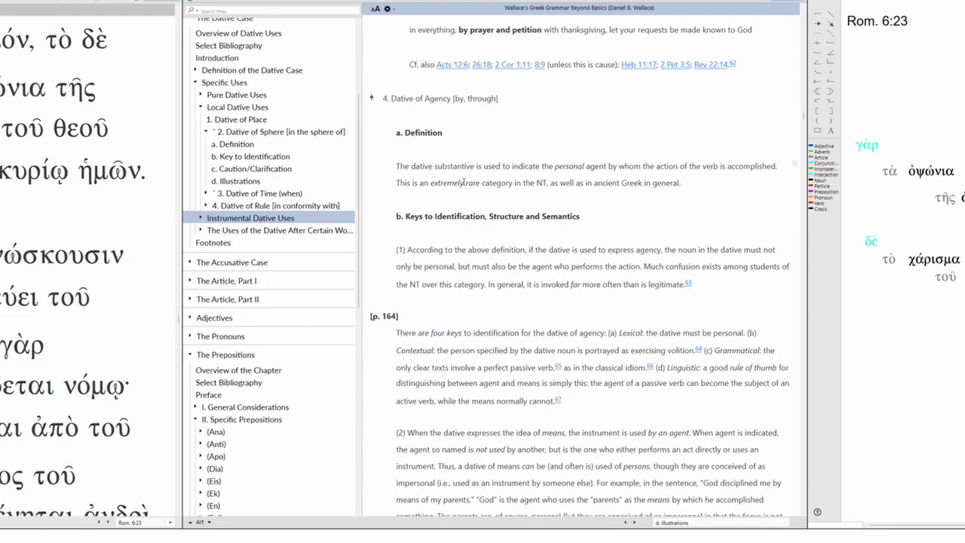
{"action": "scroll", "coordinate": [469, 178], "scroll_direction": "down", "scroll_amount": 3}
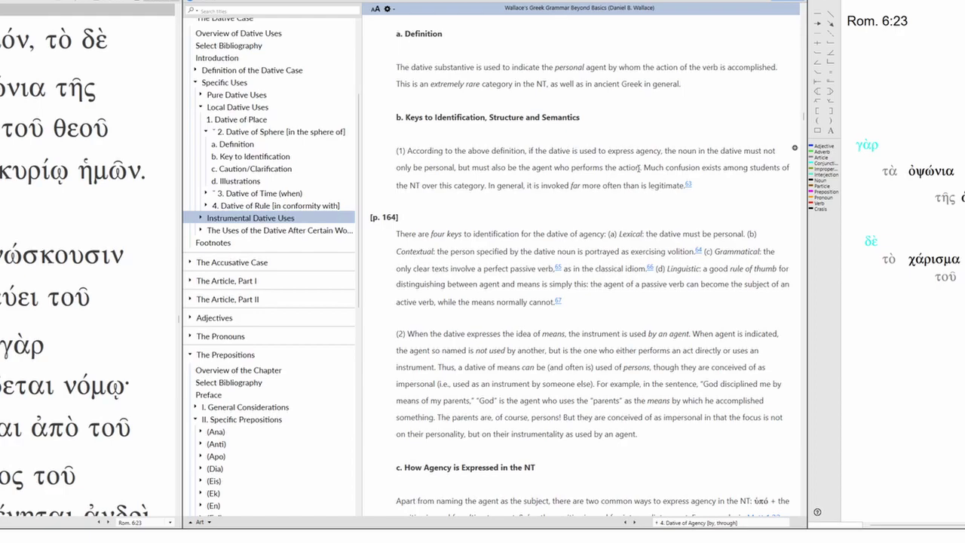
{"action": "scroll", "coordinate": [717, 172], "scroll_direction": "down", "scroll_amount": 20}
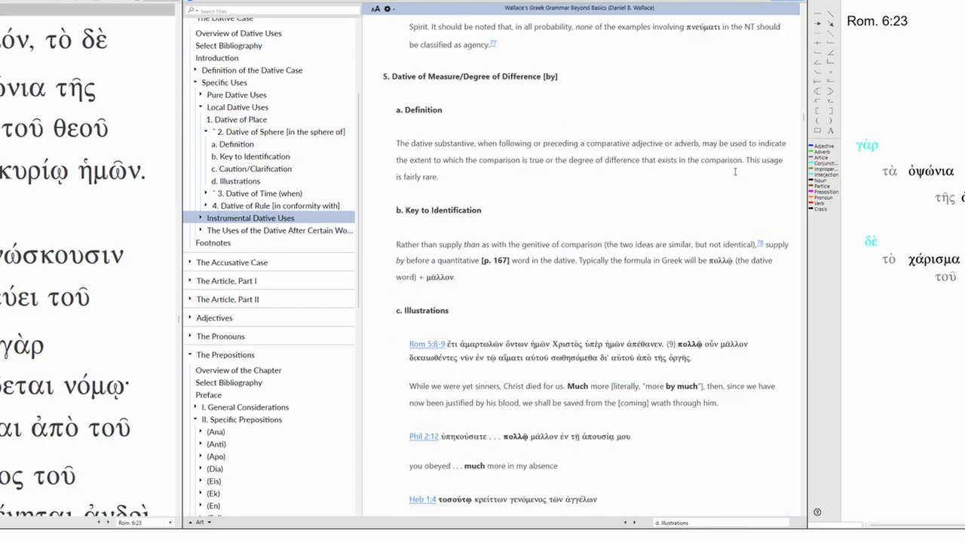
- Pass over the Dative of Measure and study the Dative of Cause's definition, key to identification and clarification
{"action": "scroll", "coordinate": [735, 171], "scroll_direction": "down", "scroll_amount": 10}
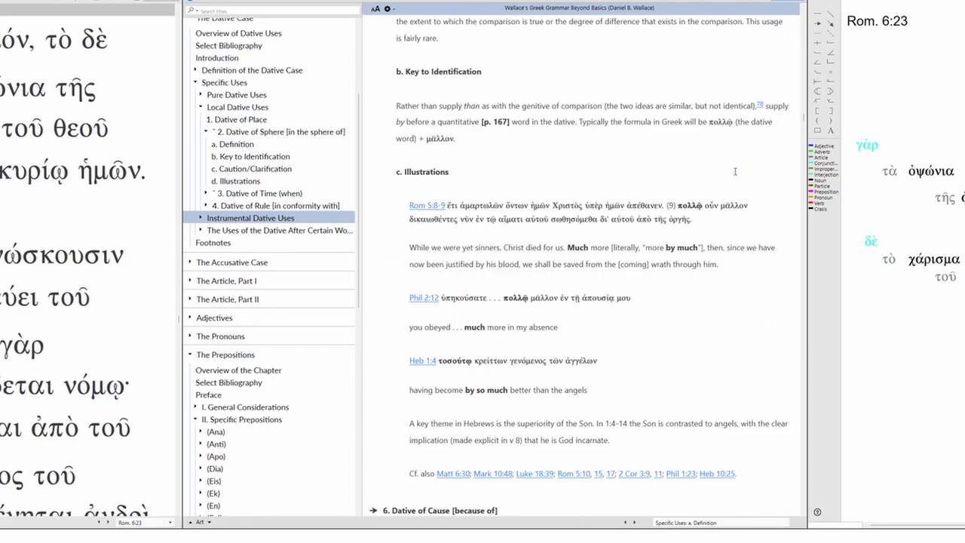
{"action": "scroll", "coordinate": [735, 171], "scroll_direction": "down", "scroll_amount": 4}
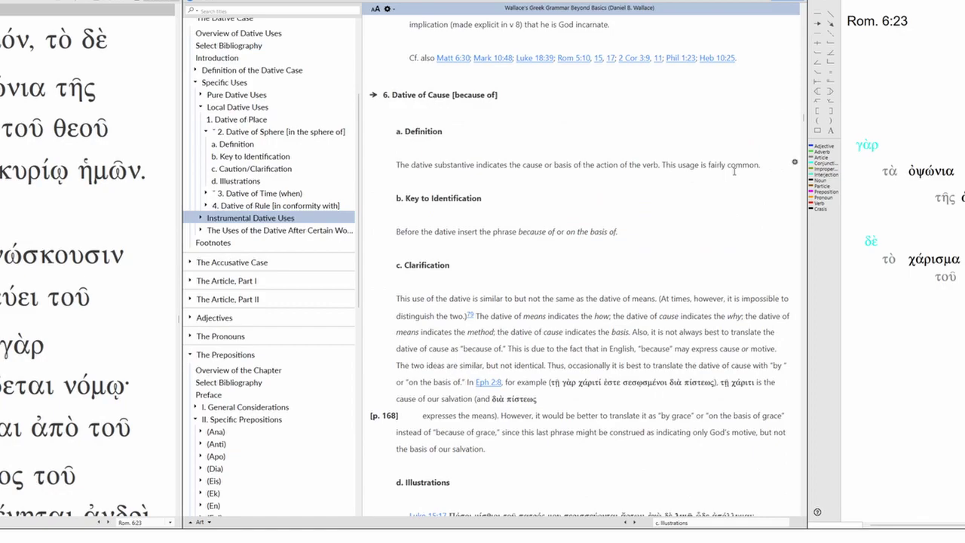
{"action": "scroll", "coordinate": [733, 172], "scroll_direction": "down", "scroll_amount": 1}
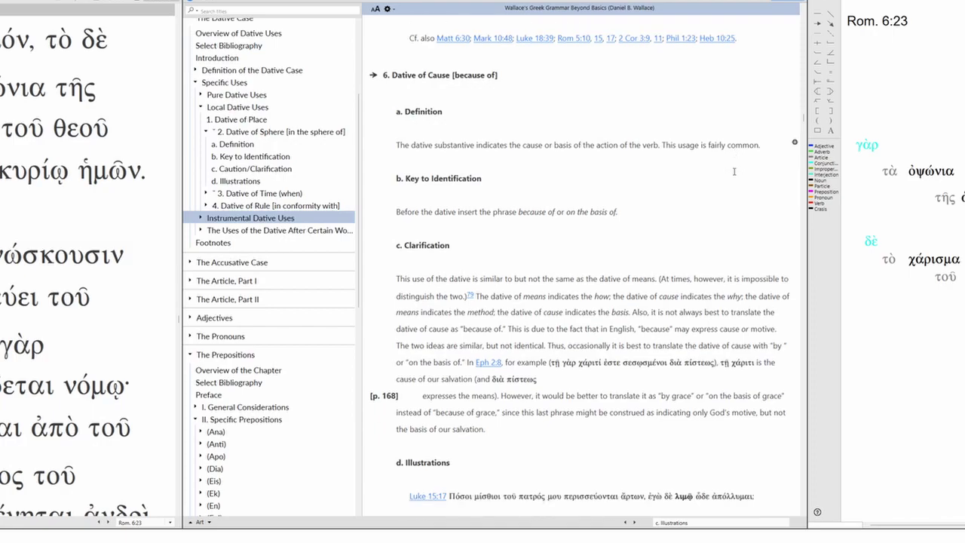
{"action": "scroll", "coordinate": [734, 171], "scroll_direction": "down", "scroll_amount": 1}
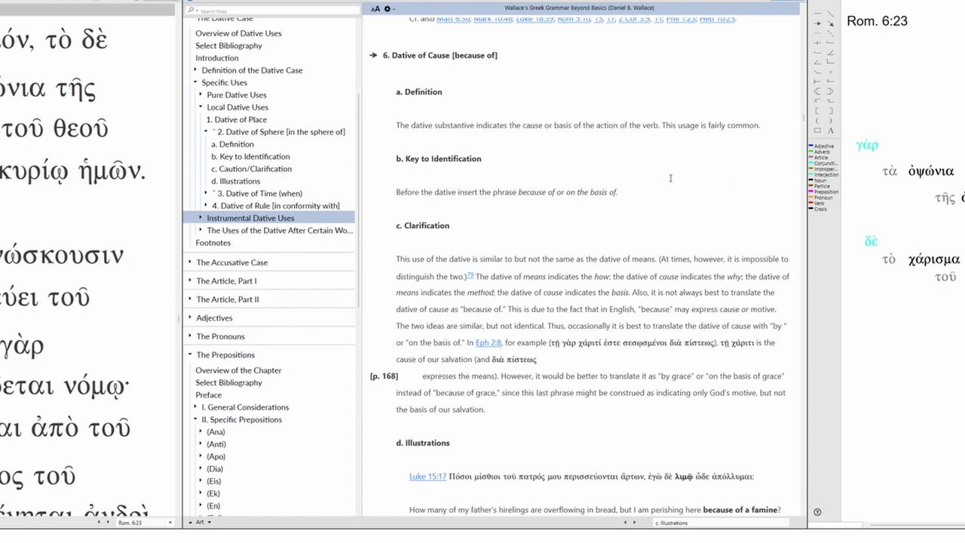
{"action": "scroll", "coordinate": [657, 191], "scroll_direction": "down", "scroll_amount": 1}
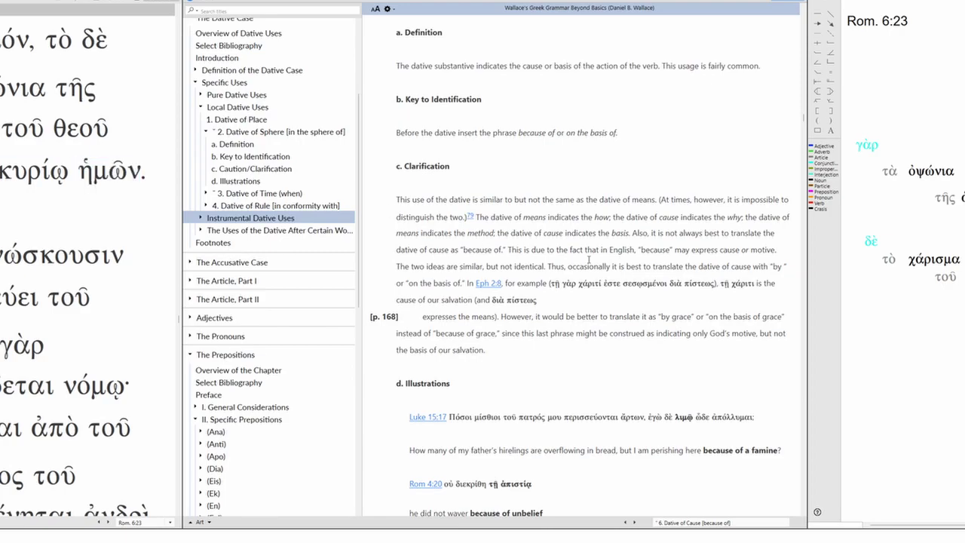
- Skim the Cognate Dative and the Dative of Material through to The Uses of the Dative After Certain Words
{"action": "scroll", "coordinate": [664, 257], "scroll_direction": "down", "scroll_amount": 8}
{"action": "scroll", "coordinate": [669, 240], "scroll_direction": "down", "scroll_amount": 4}
{"action": "scroll", "coordinate": [669, 235], "scroll_direction": "down", "scroll_amount": 8}
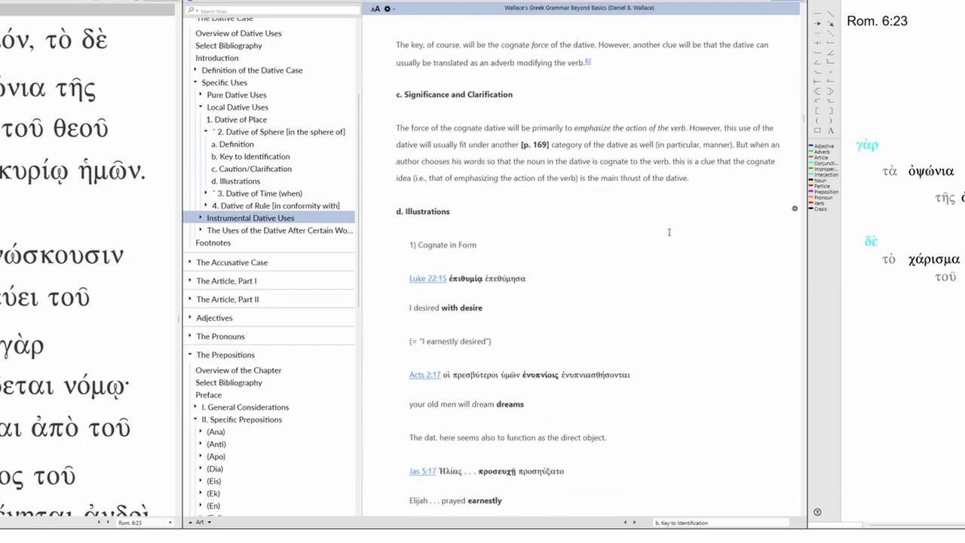
{"action": "scroll", "coordinate": [669, 232], "scroll_direction": "down", "scroll_amount": 4}
{"action": "scroll", "coordinate": [668, 231], "scroll_direction": "down", "scroll_amount": 8}
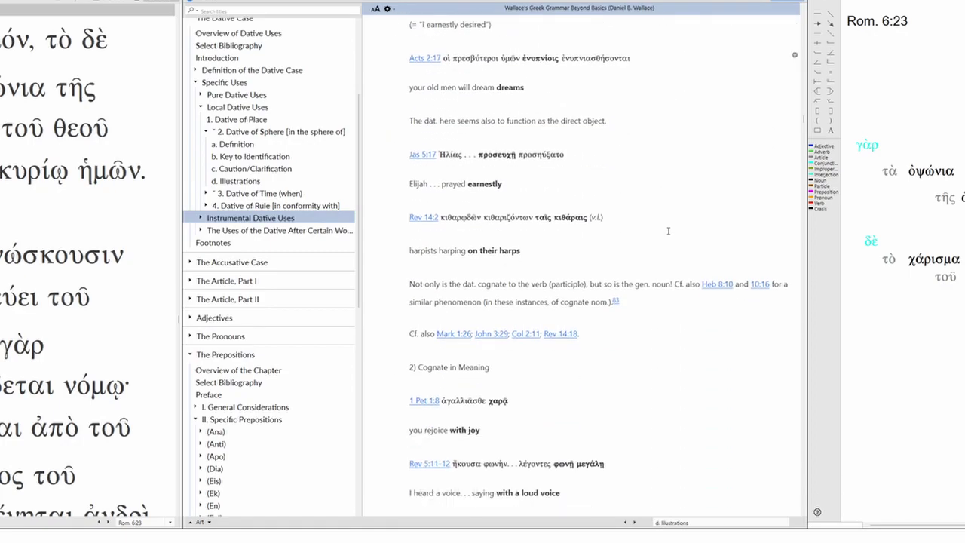
{"action": "scroll", "coordinate": [668, 230], "scroll_direction": "down", "scroll_amount": 16}
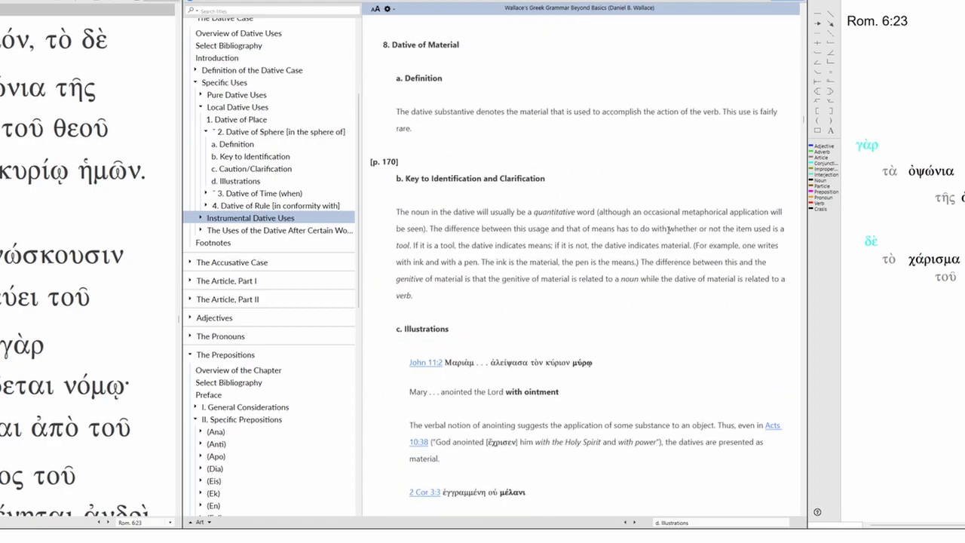
{"action": "scroll", "coordinate": [663, 227], "scroll_direction": "down", "scroll_amount": 15}
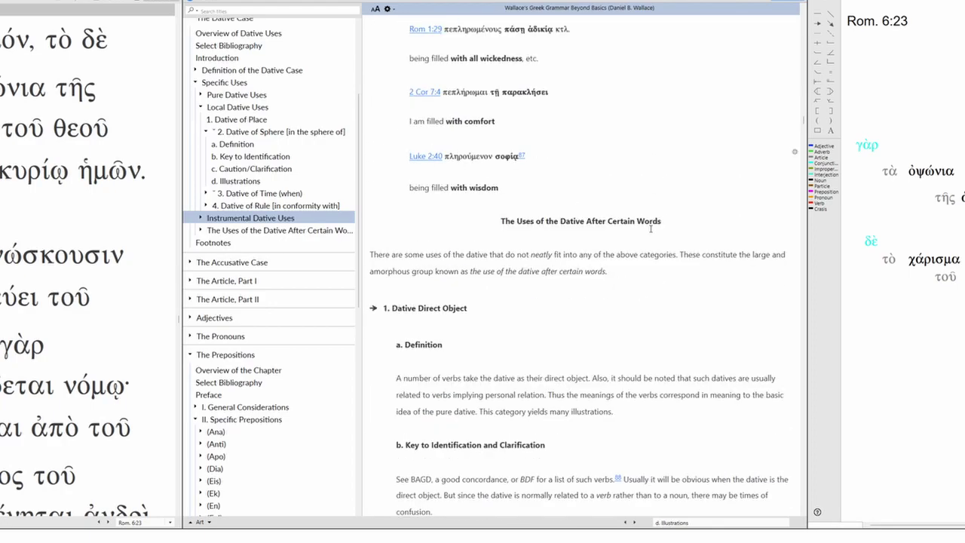
{"action": "scroll", "coordinate": [651, 228], "scroll_direction": "up", "scroll_amount": 10}
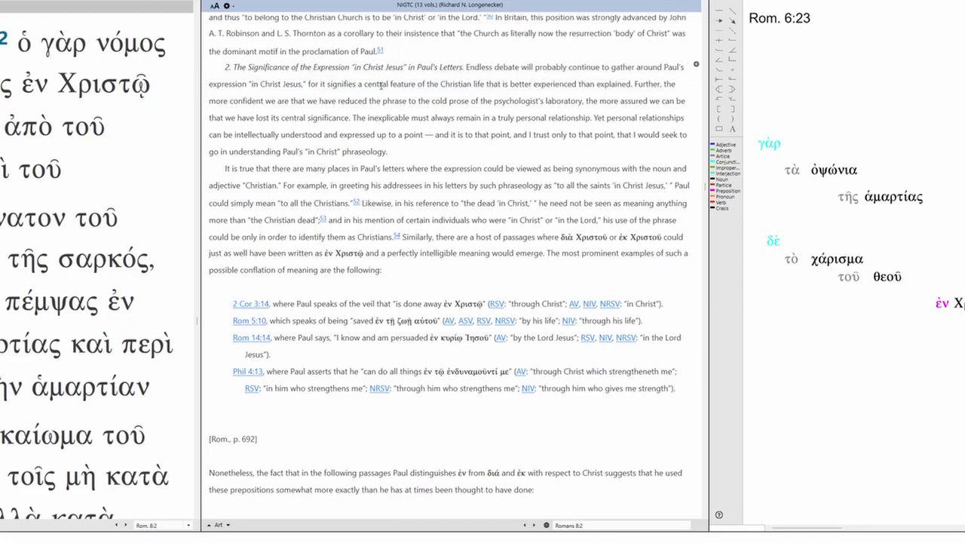
- Read the NIGTC Romans 8:2 passage on the significance of "in Christ Jesus", selecting "experienced" and "explained"
{"action": "double_click", "coordinate": [555, 83]}
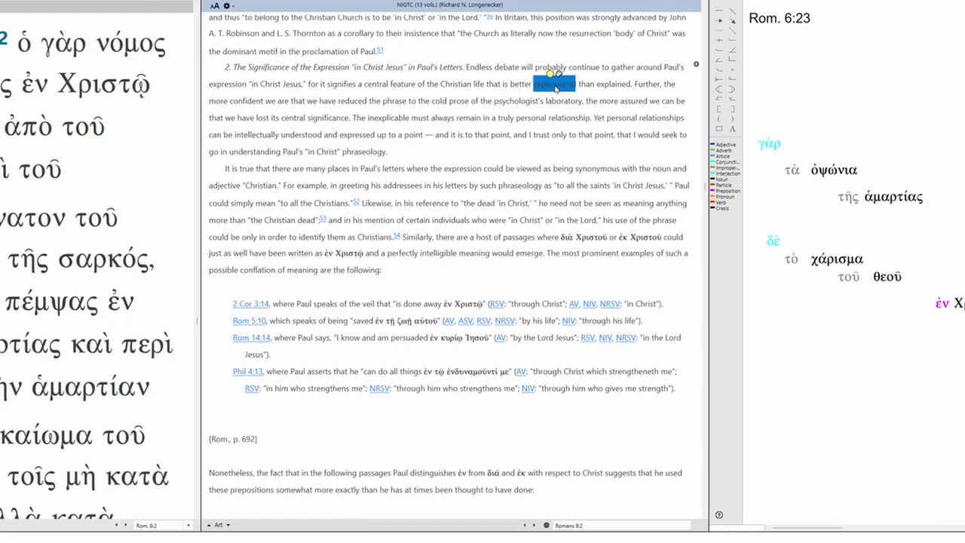
{"action": "double_click", "coordinate": [613, 84]}
{"action": "left_click", "coordinate": [619, 113]}
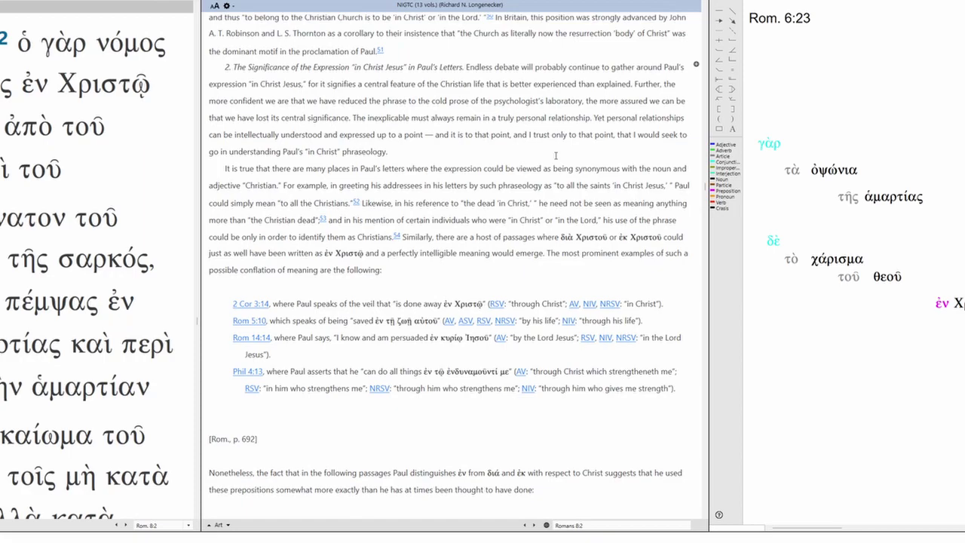
- Read the NIGTC passages comparing Paul's uses of ἐν, διά and ἐκ, selecting the words on the "in Christ Jesus" motif's local flavor
{"action": "scroll", "coordinate": [551, 156], "scroll_direction": "down", "scroll_amount": 5}
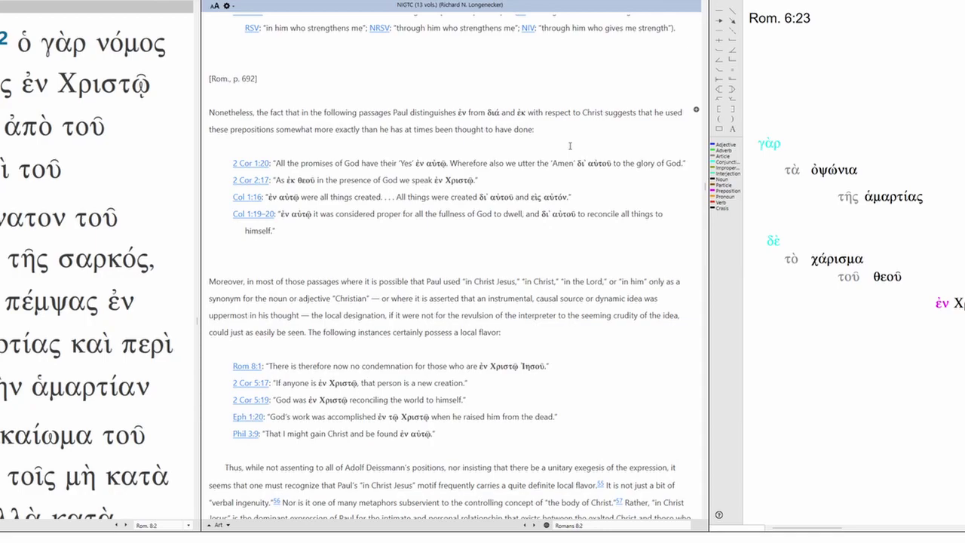
{"action": "scroll", "coordinate": [570, 145], "scroll_direction": "down", "scroll_amount": 3}
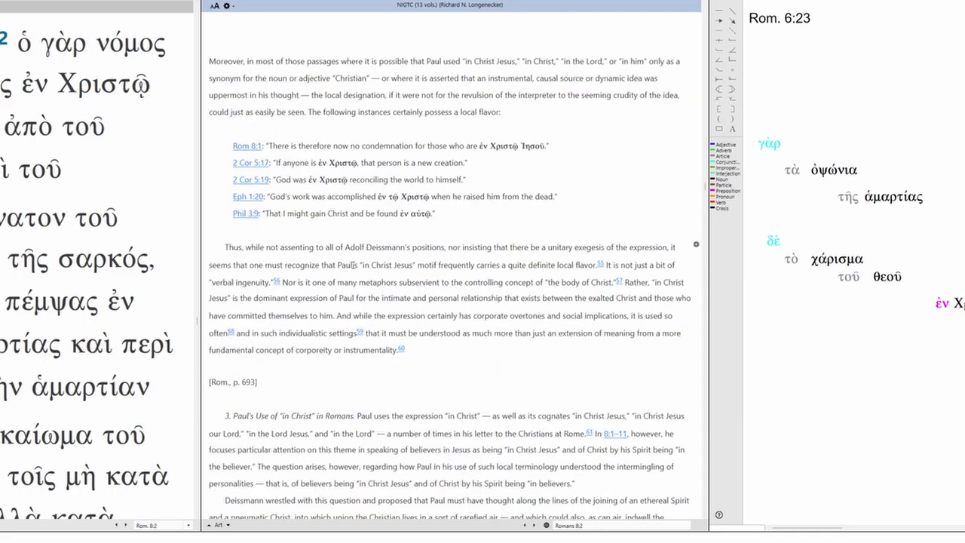
{"action": "left_click_drag", "start_coordinate": [448, 265], "coordinate": [593, 266]}
{"action": "left_click", "coordinate": [661, 264]}
{"action": "scroll", "coordinate": [663, 263], "scroll_direction": "down", "scroll_amount": 3}
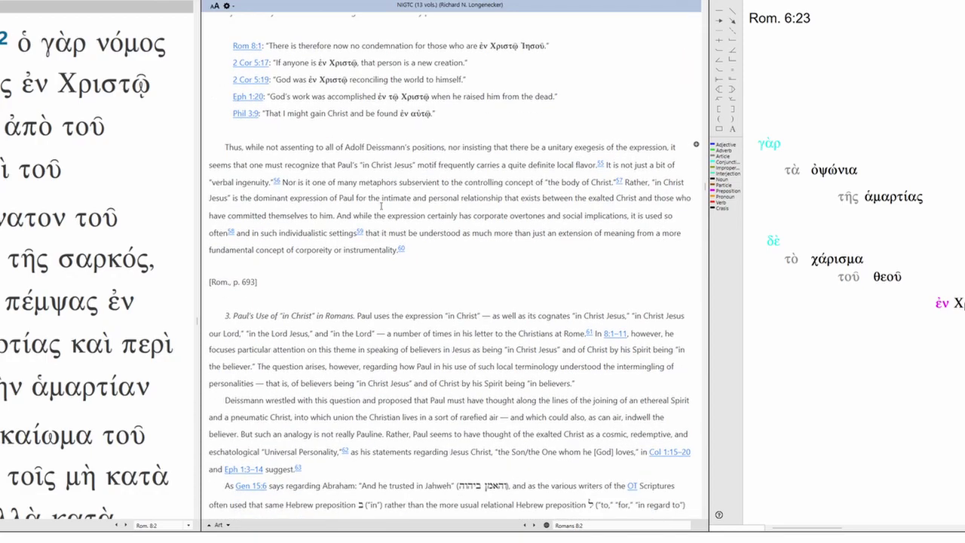
- Select the clause beginning "is the dominant expression of Paul" and read on to the paragraph about accepting an intimate, local, and personal meaning
{"action": "left_click_drag", "start_coordinate": [232, 198], "coordinate": [695, 198]}
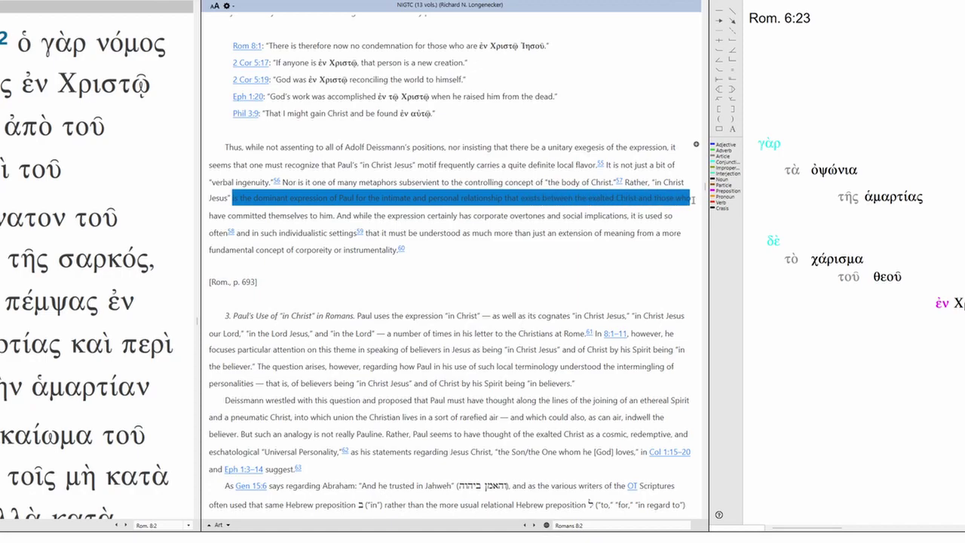
{"action": "left_click", "coordinate": [358, 217]}
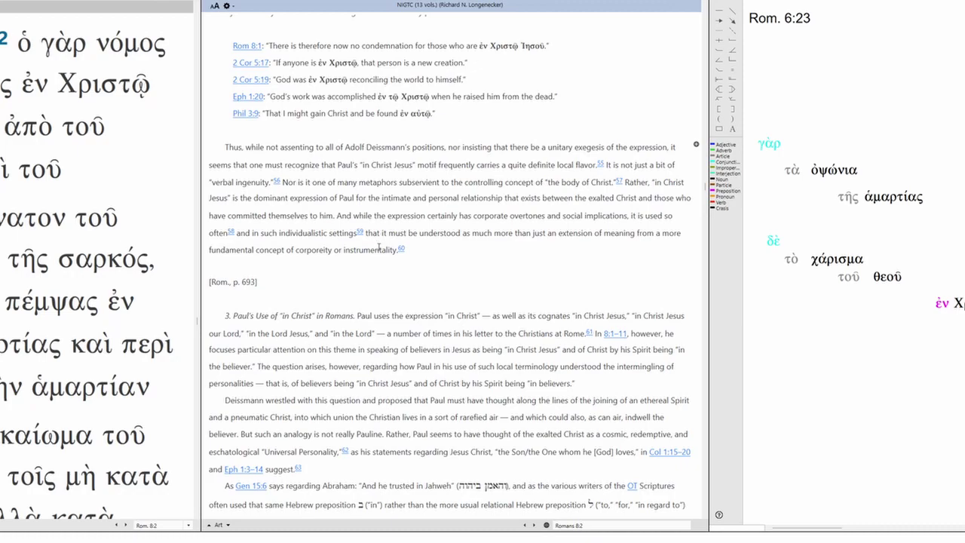
{"action": "scroll", "coordinate": [379, 246], "scroll_direction": "down", "scroll_amount": 6}
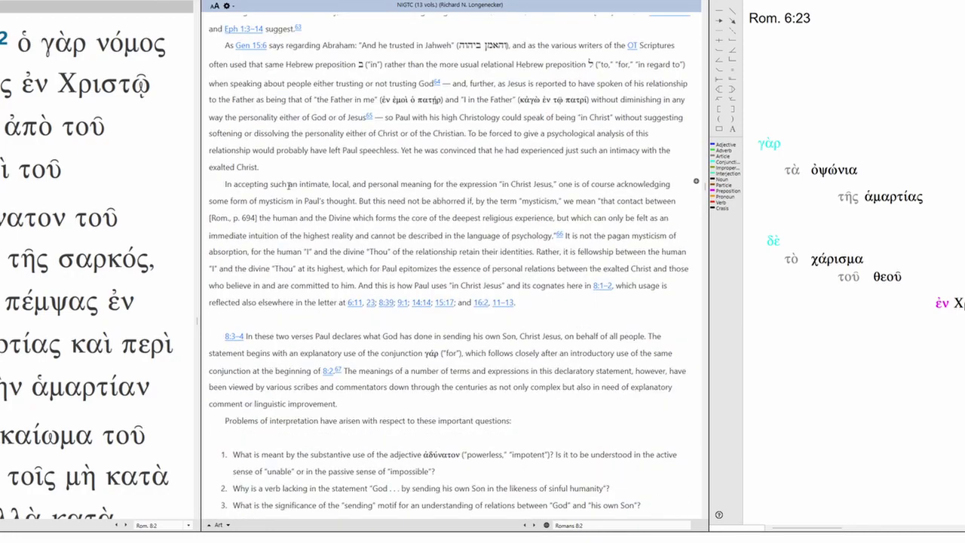